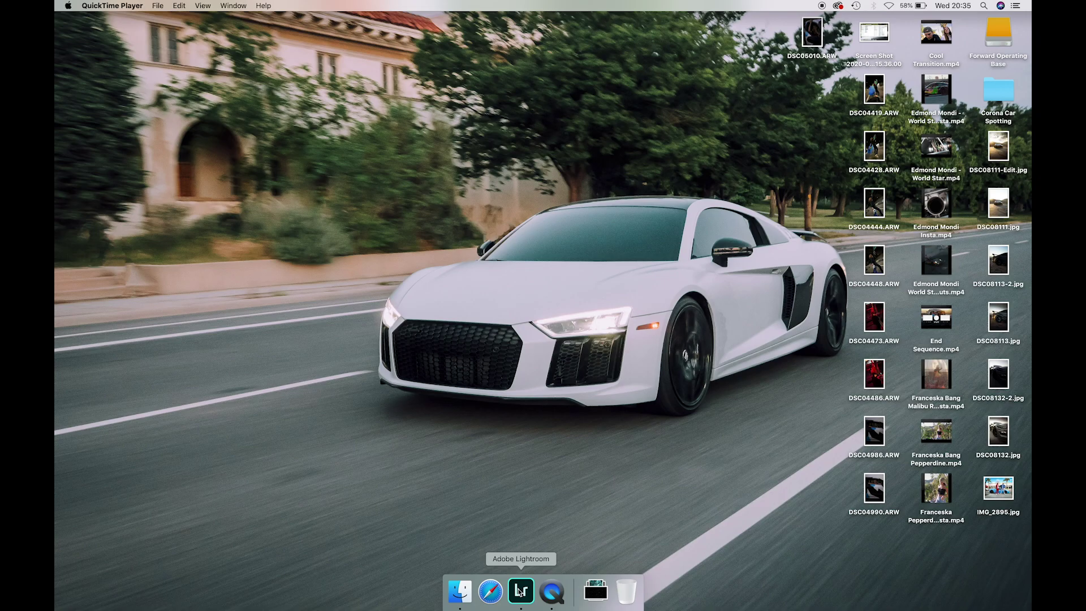
# Launch Lightroom from the Dock with the night parking-garage smoke portrait showing
pyautogui.click(519, 591)
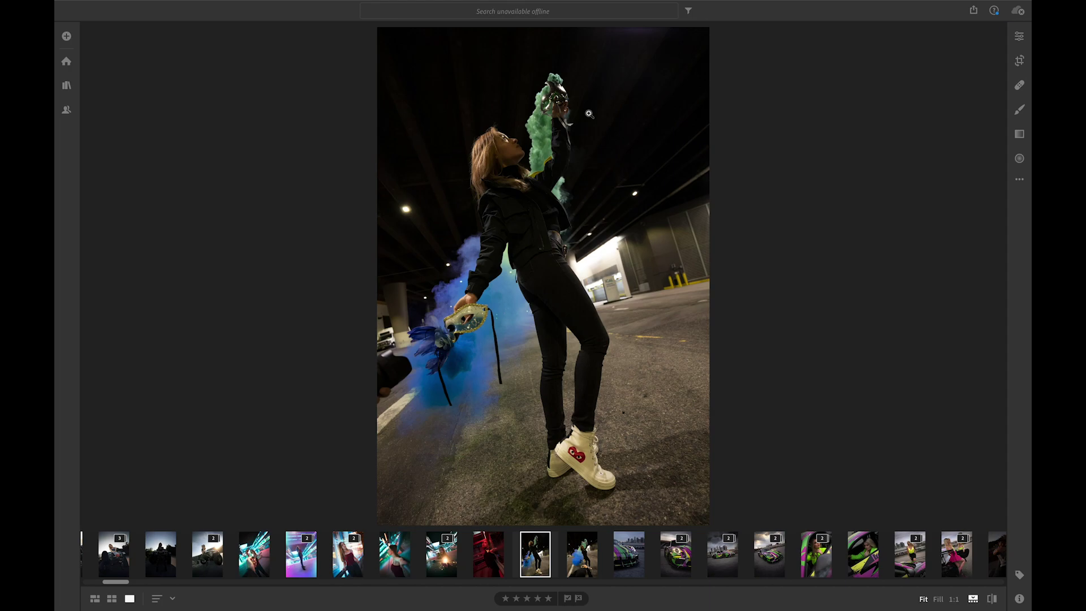
# Preview the LEVELS preset from the Edit panel, checking its green curve channel
pyautogui.click(1019, 36)
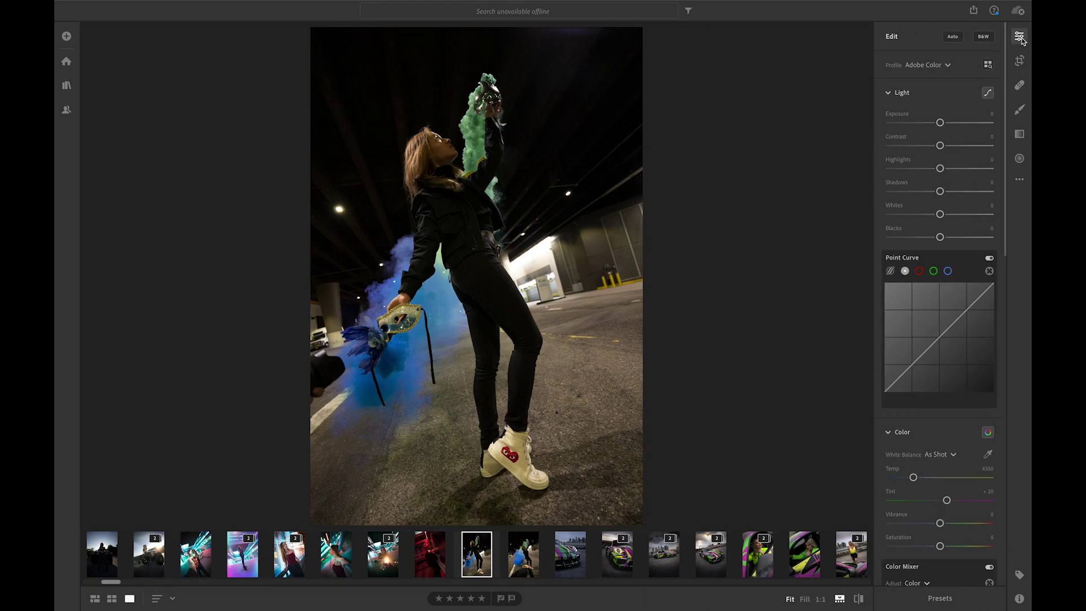
pyautogui.click(940, 598)
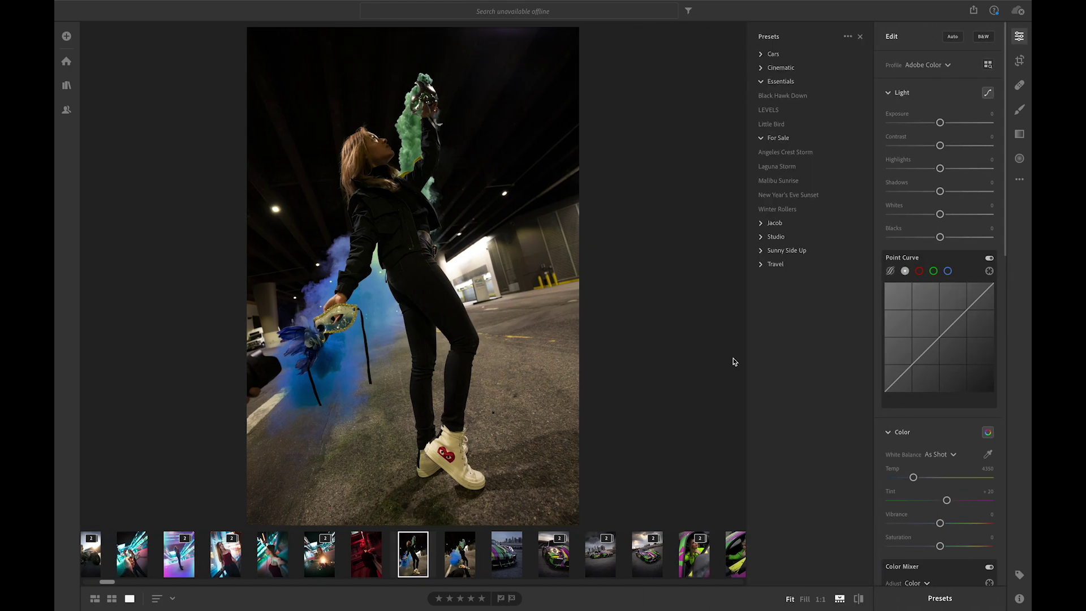
pyautogui.click(769, 110)
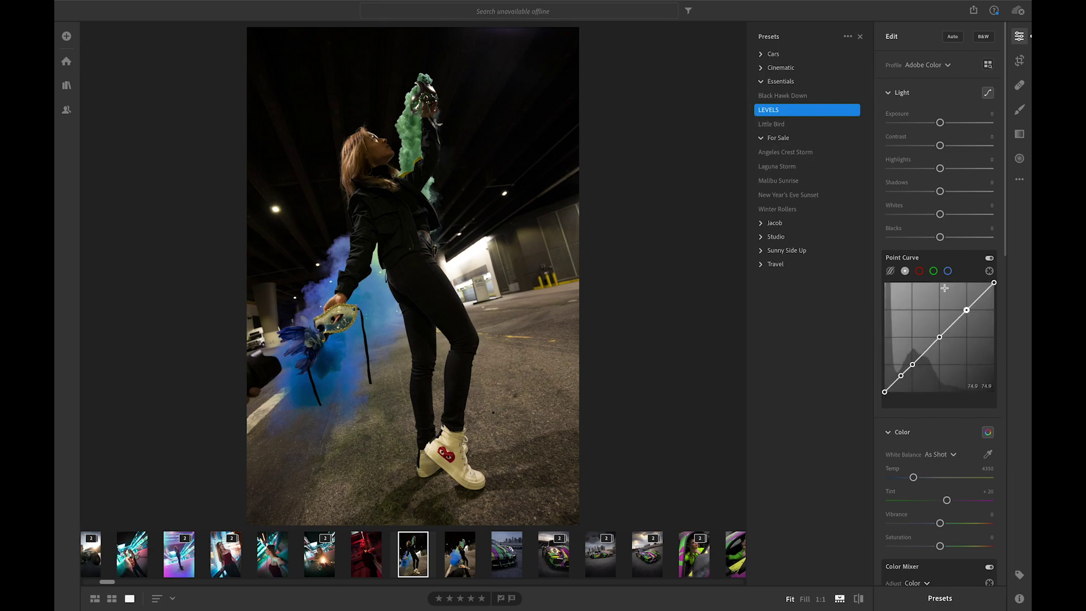
pyautogui.click(934, 271)
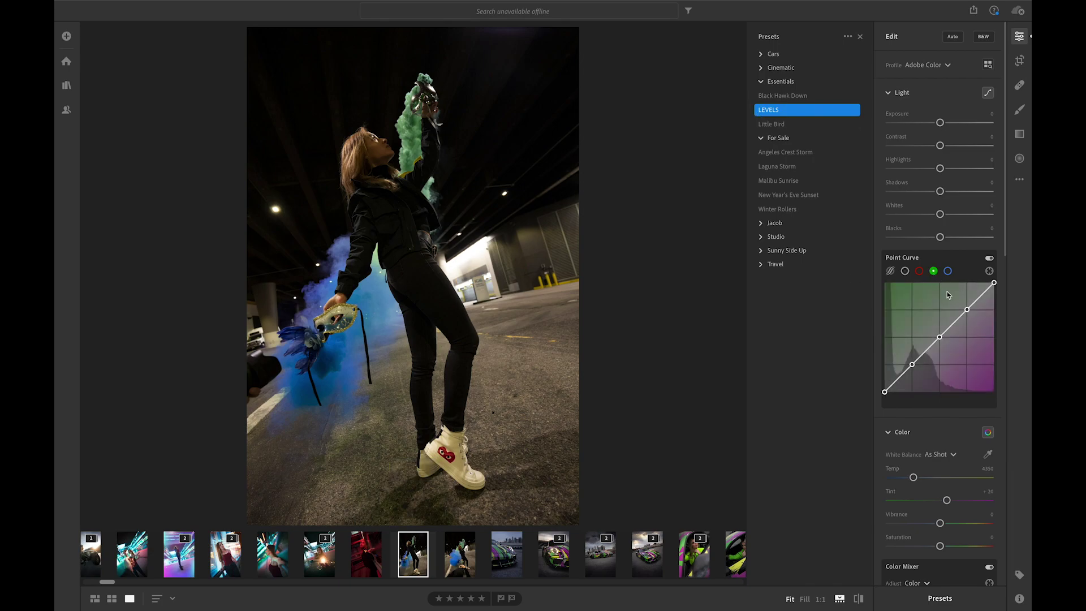
pyautogui.click(905, 272)
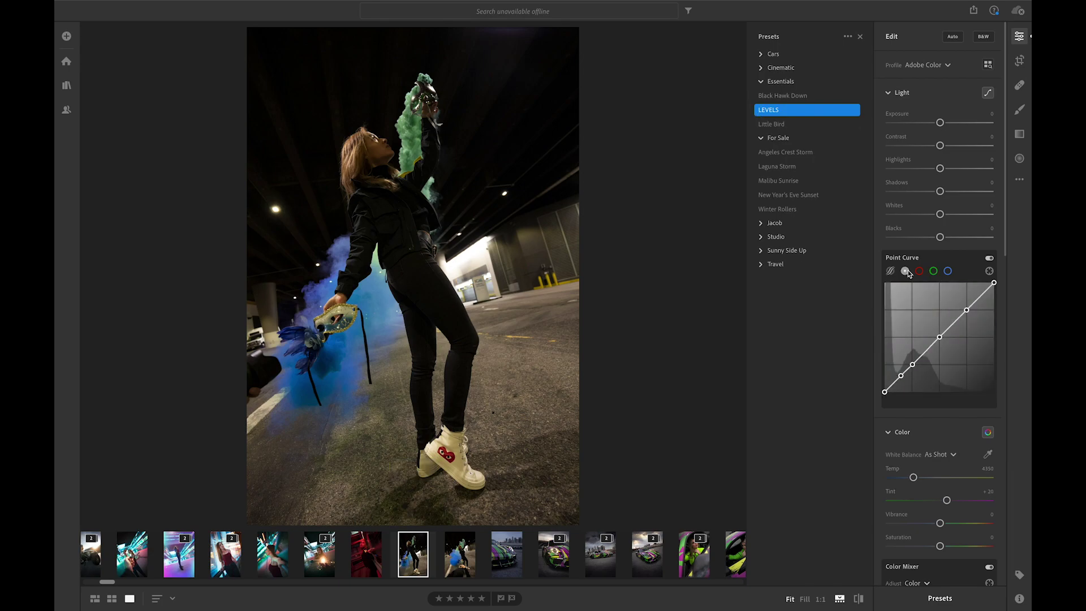
pyautogui.click(861, 37)
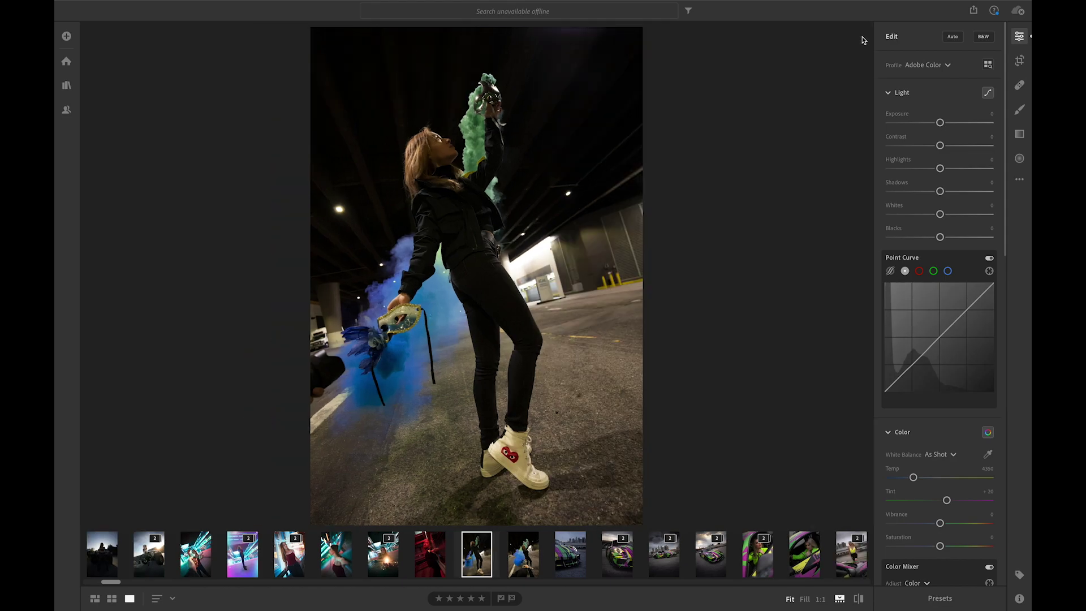
# Remove LEVELS and eyedropper the white sneaker for white balance Temp 3350, Tint +37
pyautogui.click(988, 454)
pyautogui.click(519, 444)
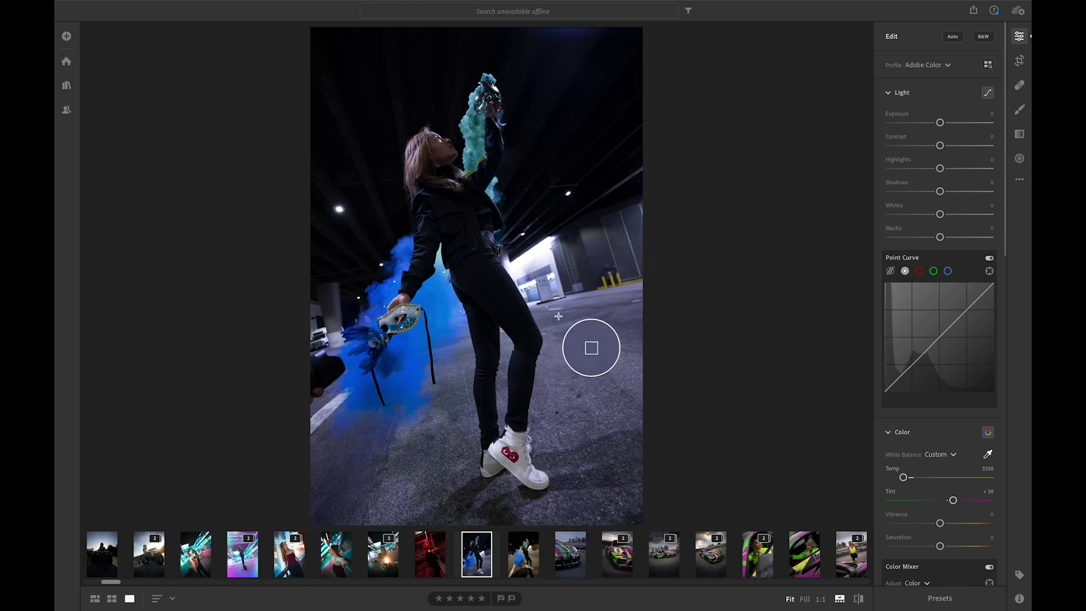
pyautogui.hotkey('ctrl', 'z')
pyautogui.click(546, 290)
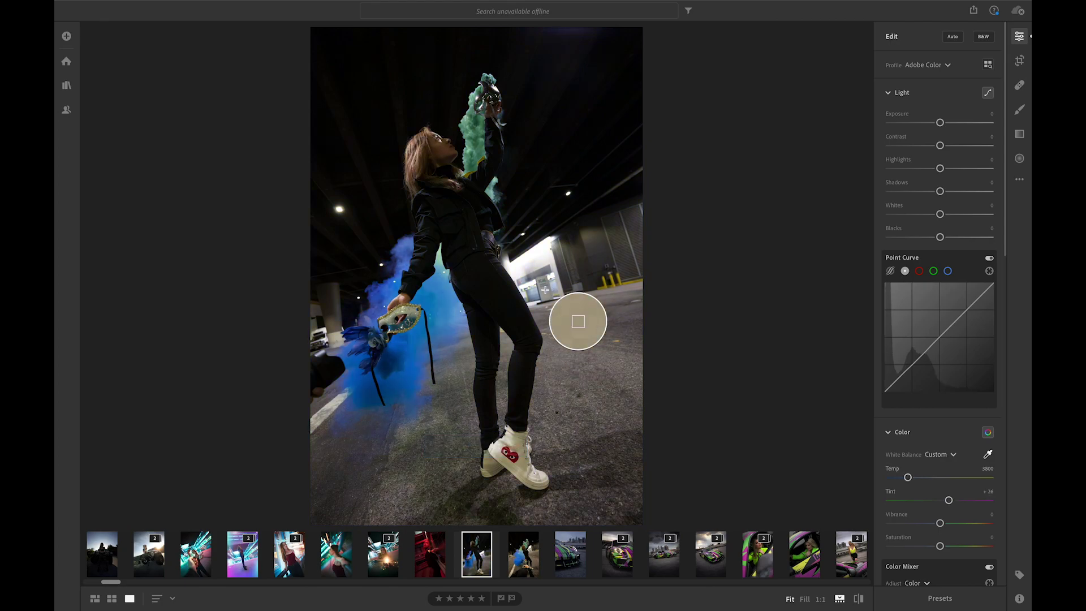
pyautogui.hotkey('ctrl', 'z')
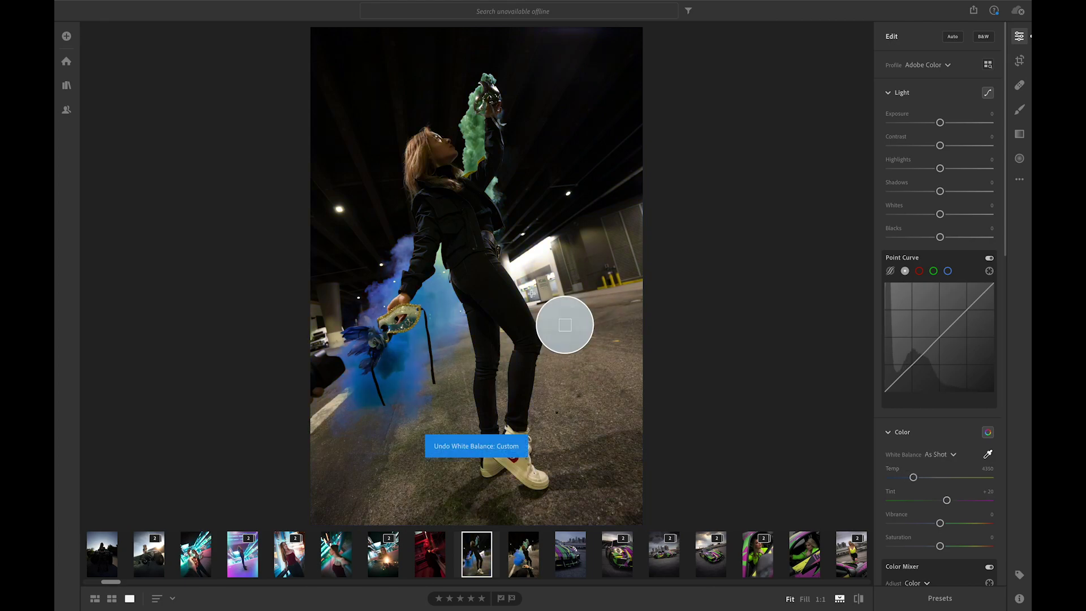
pyautogui.click(523, 462)
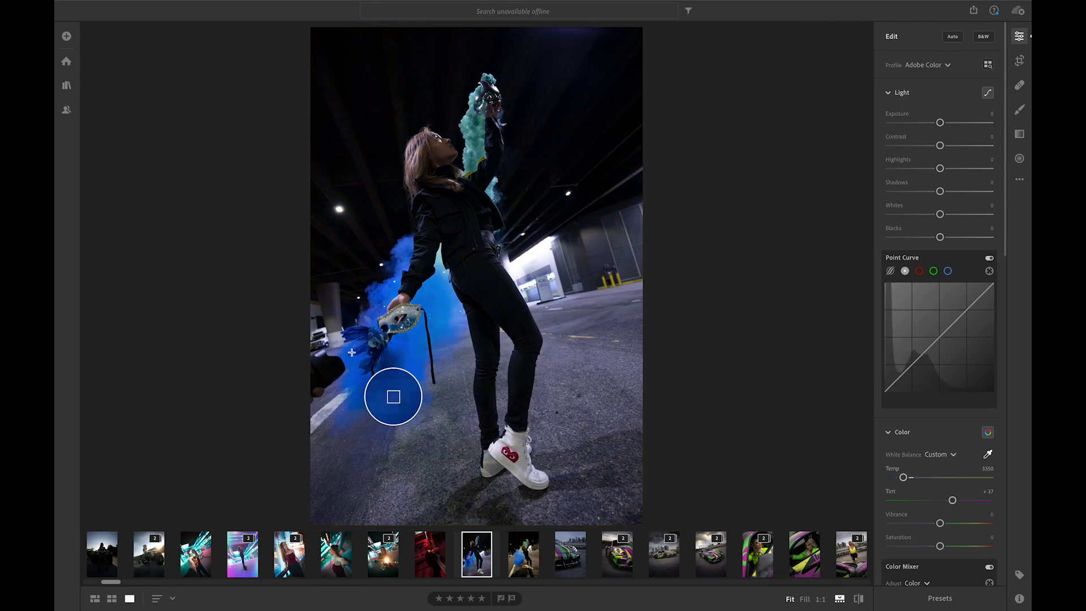
pyautogui.click(336, 337)
# Undo the smoke white balance and set Exposure +0.77, Highlights +30, Whites +27, Blacks −18
pyautogui.hotkey('ctrl', 'z')
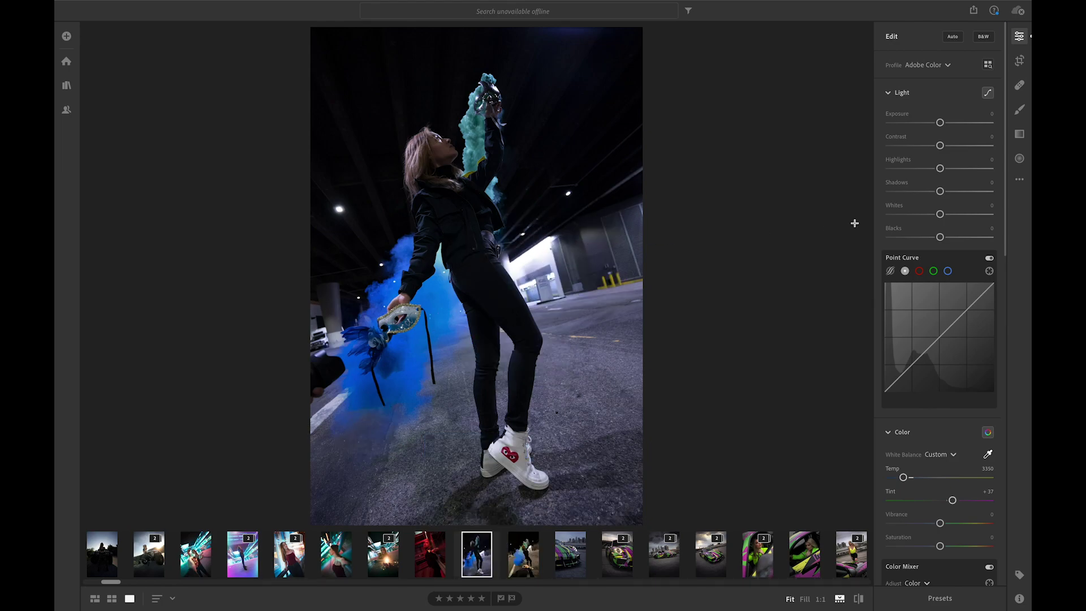
pyautogui.moveTo(940, 122); pyautogui.dragTo(938, 147)
pyautogui.press('XF86MonBrightnessUp')
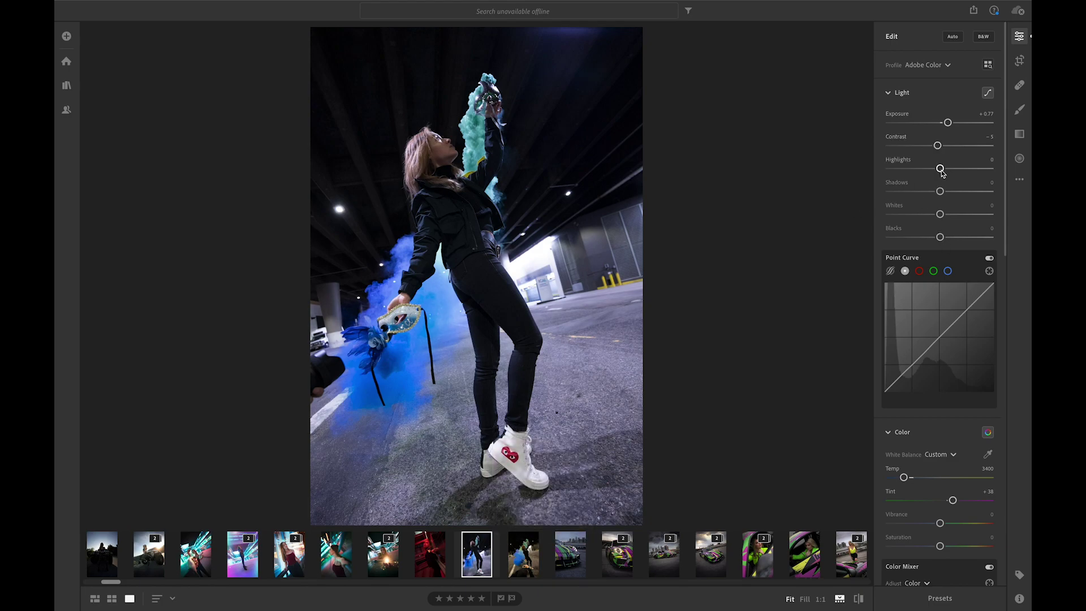
pyautogui.moveTo(941, 169); pyautogui.dragTo(932, 238)
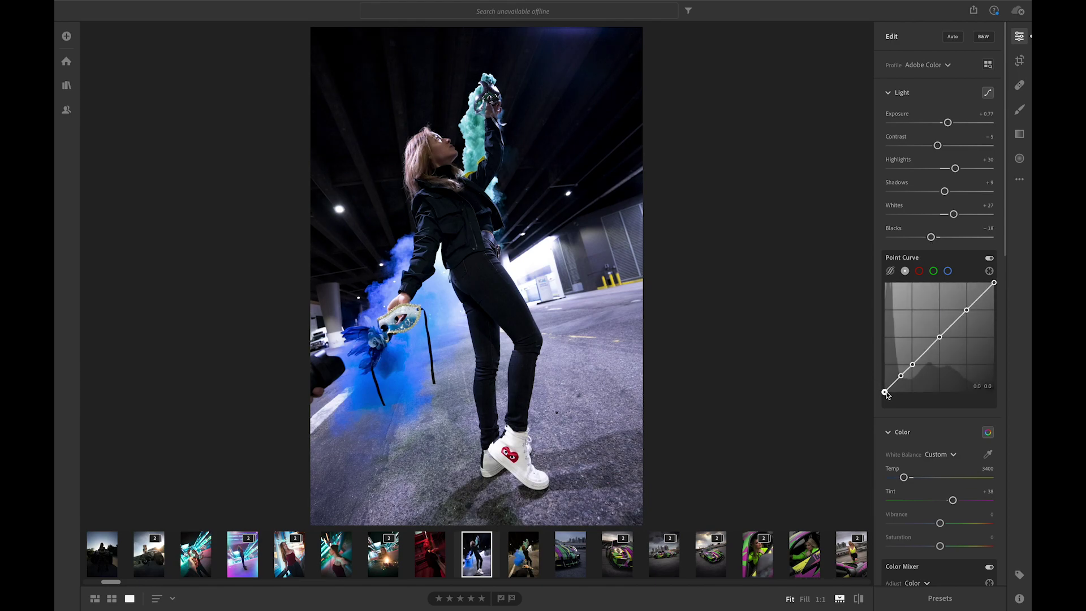
# Reset the Point Curve to a straight diagonal line
pyautogui.moveTo(886, 392); pyautogui.dragTo(886, 392)
pyautogui.doubleClick(886, 289)
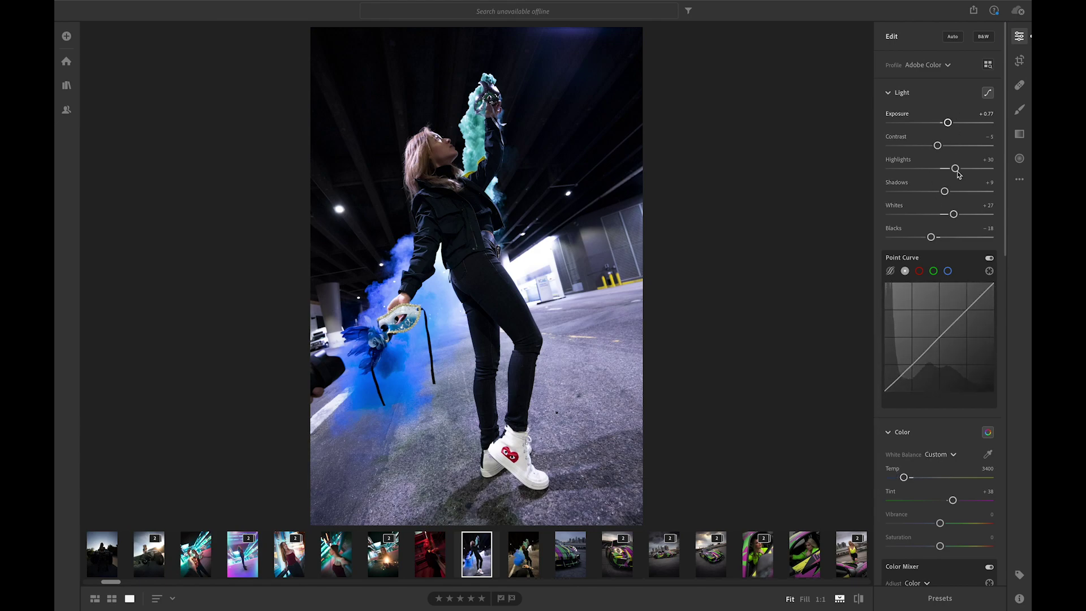
pyautogui.moveTo(884, 288)
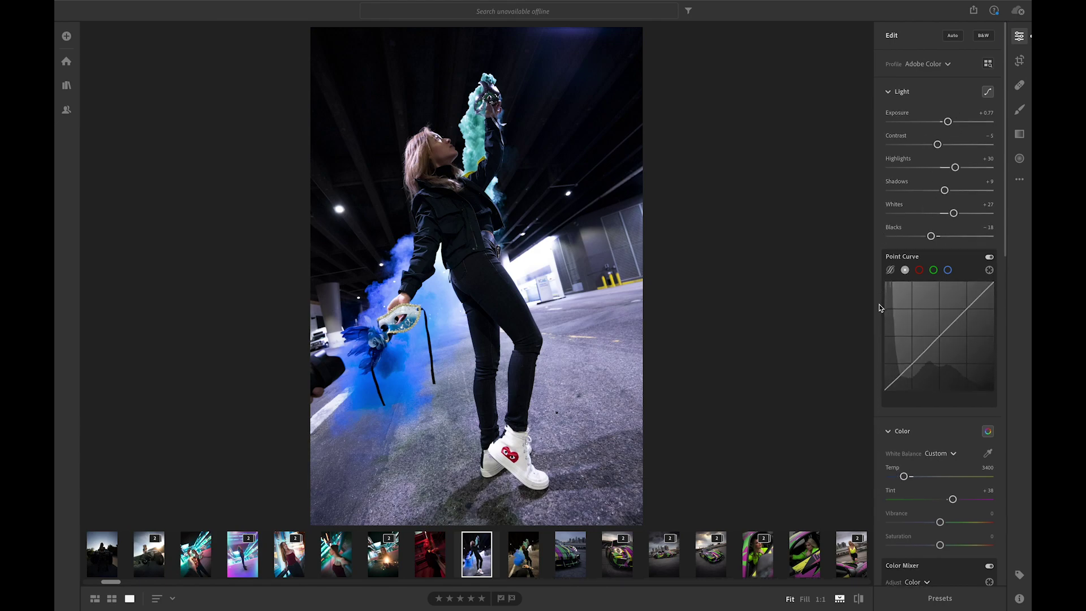
# Set Vibrance to −4 and desaturate the reds in the Color Mixer
pyautogui.scroll(-5, 931, 340)
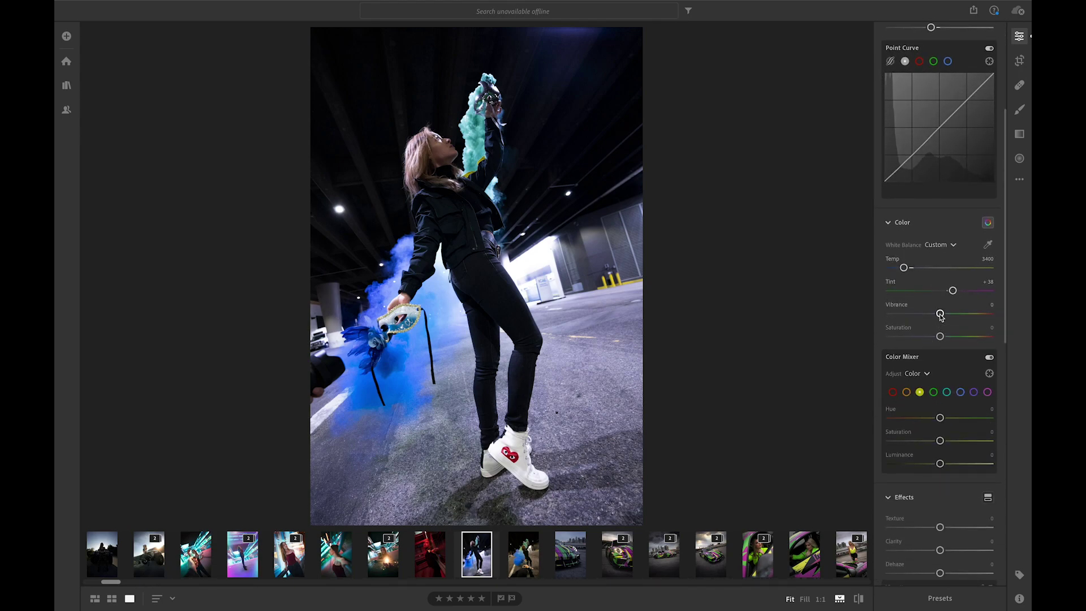
pyautogui.moveTo(941, 317); pyautogui.dragTo(940, 318)
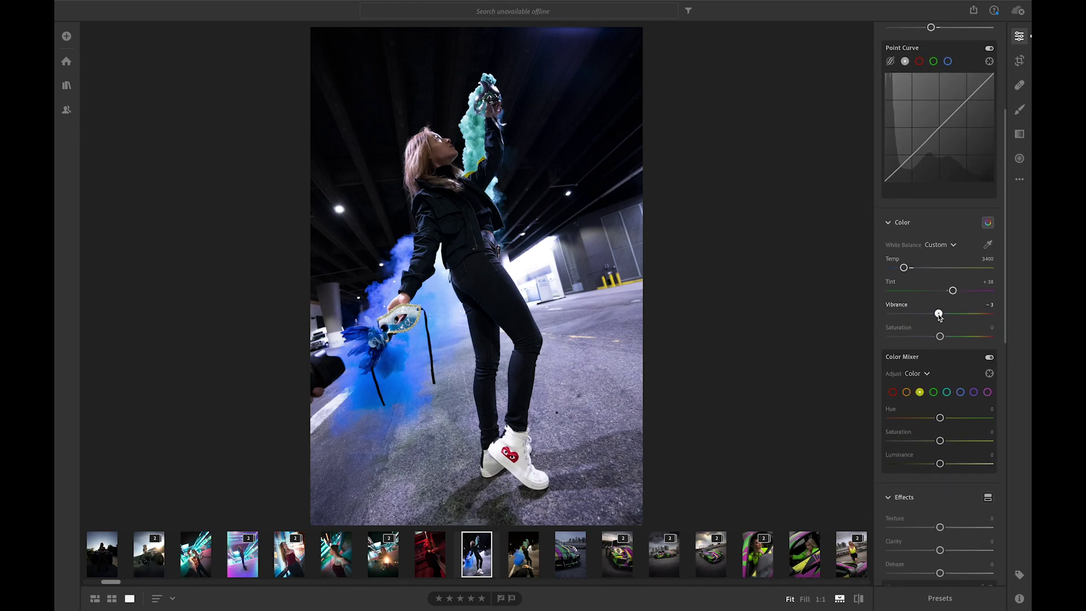
pyautogui.click(892, 392)
pyautogui.moveTo(940, 441)
pyautogui.mouseDown()
pyautogui.moveTo(902, 442)
pyautogui.moveTo(966, 443)
pyautogui.moveTo(962, 429)
pyautogui.moveTo(873, 446)
pyautogui.moveTo(954, 448)
pyautogui.moveTo(937, 420)
pyautogui.mouseUp()
# Brighten the oranges and set yellows to Saturation −100, Luminance +48
pyautogui.click(906, 392)
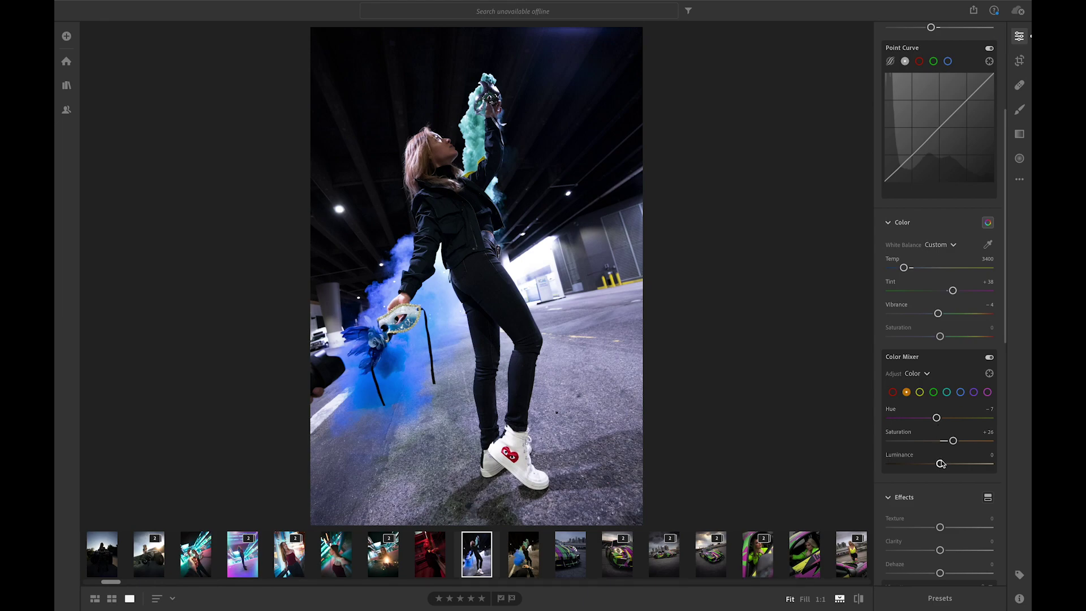
pyautogui.moveTo(940, 463); pyautogui.dragTo(856, 441)
pyautogui.click(920, 392)
pyautogui.moveTo(940, 464); pyautogui.dragTo(968, 466)
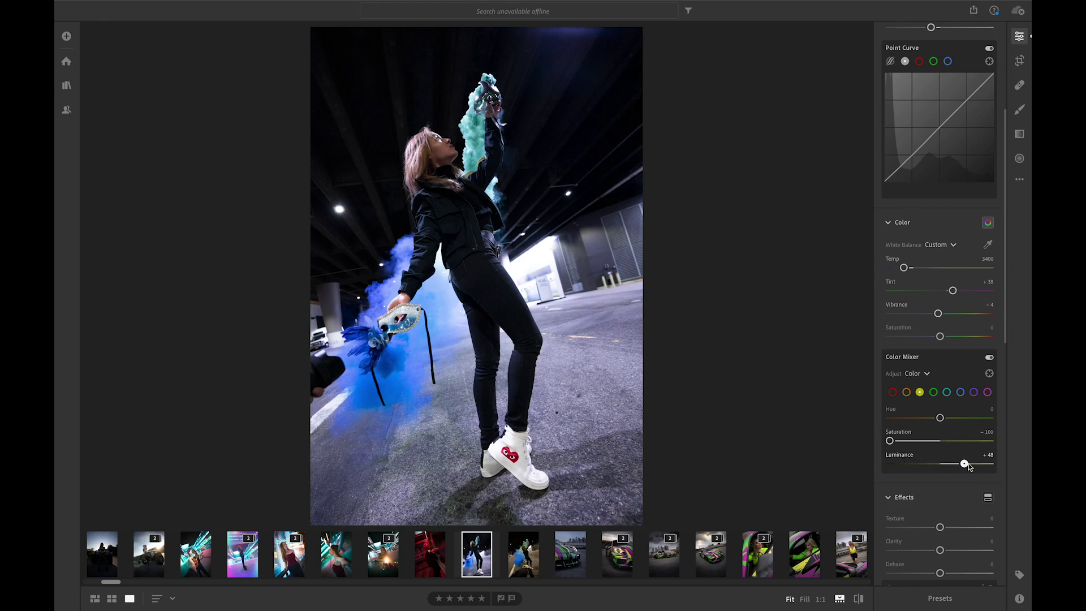
pyautogui.moveTo(890, 441); pyautogui.dragTo(783, 415)
pyautogui.click(933, 392)
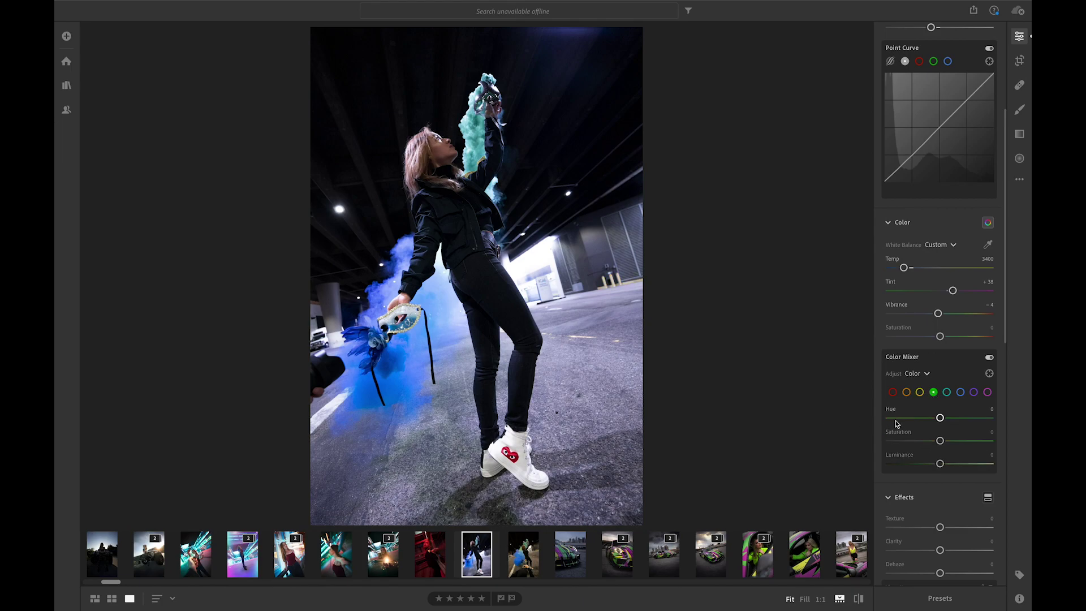
# Desaturate the greens and shift the aqua smoke's hue greener and brighter
pyautogui.moveTo(940, 441); pyautogui.dragTo(981, 450)
pyautogui.click(947, 392)
pyautogui.moveTo(940, 418); pyautogui.dragTo(861, 424)
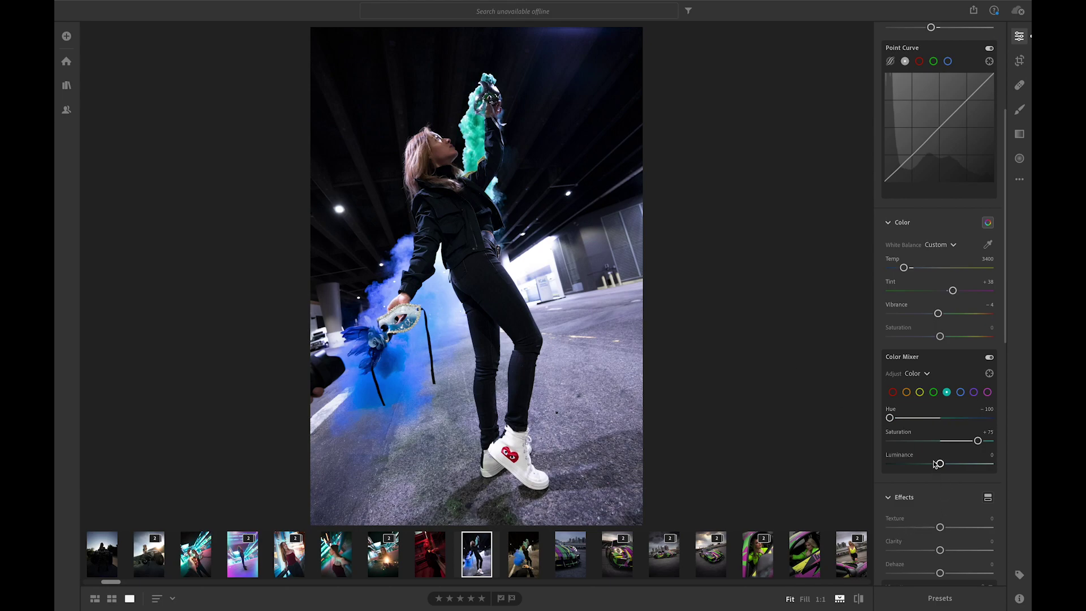
pyautogui.moveTo(941, 464)
pyautogui.mouseDown()
pyautogui.moveTo(909, 466)
pyautogui.moveTo(969, 477)
pyautogui.moveTo(958, 474)
pyautogui.mouseUp()
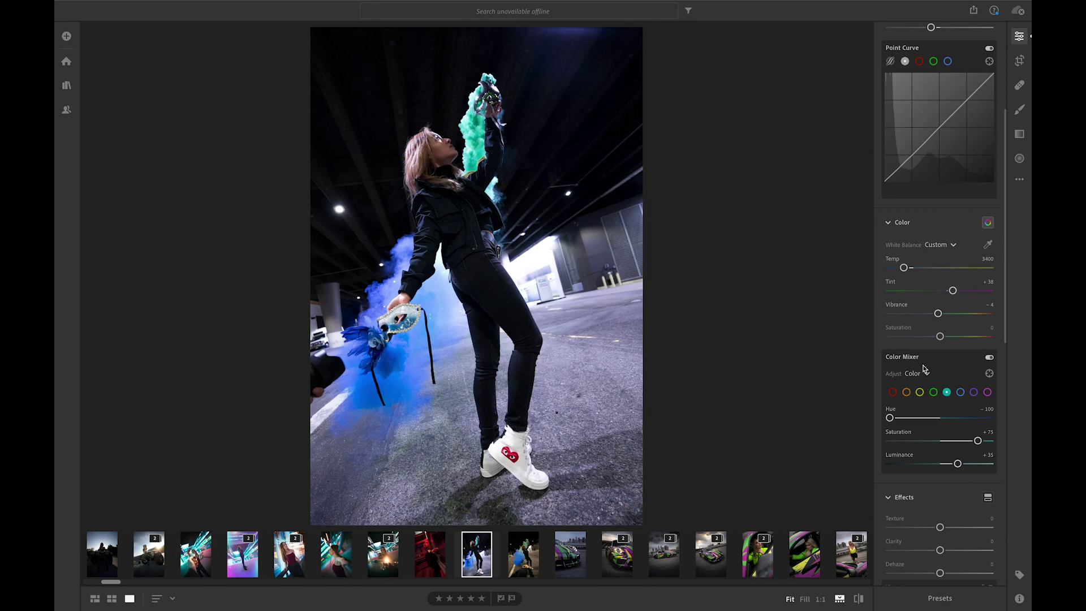
# Set the blues to Hue −20, Saturation +29, Luminance +44
pyautogui.click(960, 393)
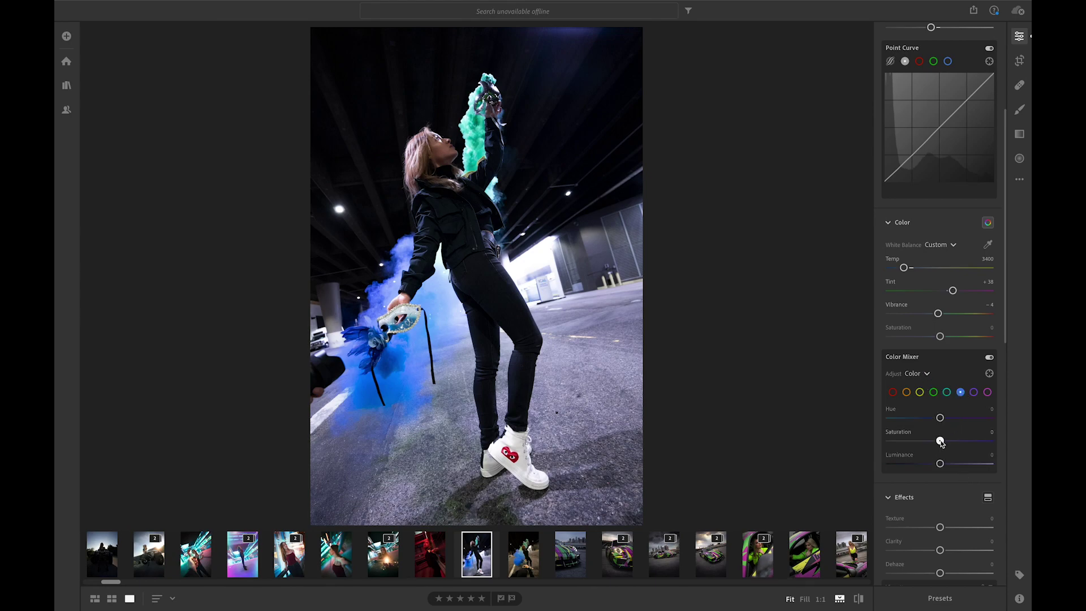
pyautogui.moveTo(940, 440); pyautogui.dragTo(955, 467)
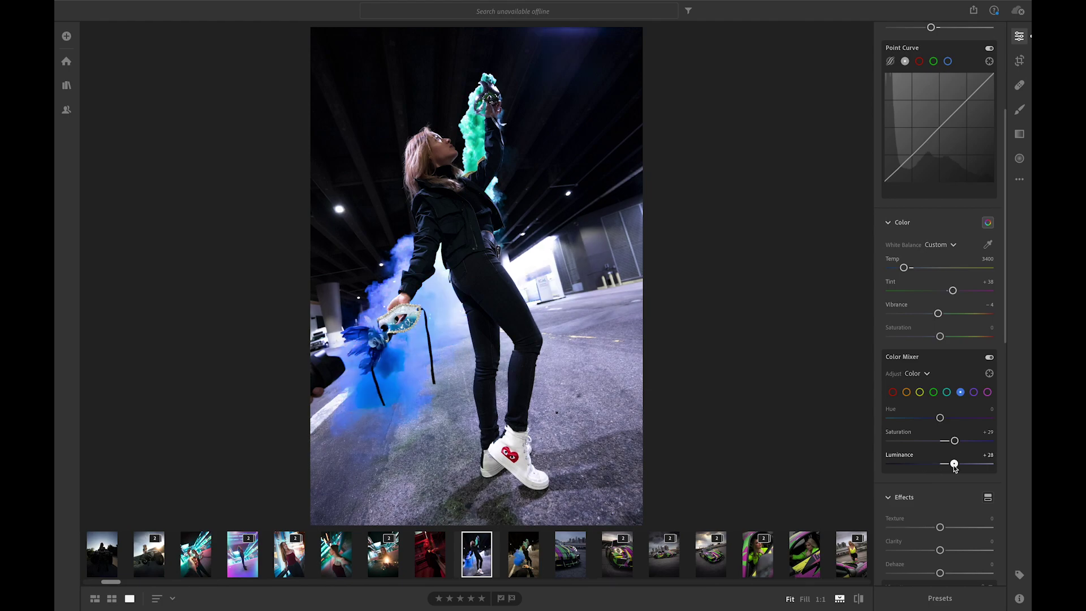
pyautogui.moveTo(955, 468)
pyautogui.mouseDown()
pyautogui.moveTo(921, 467)
pyautogui.moveTo(964, 473)
pyautogui.mouseUp()
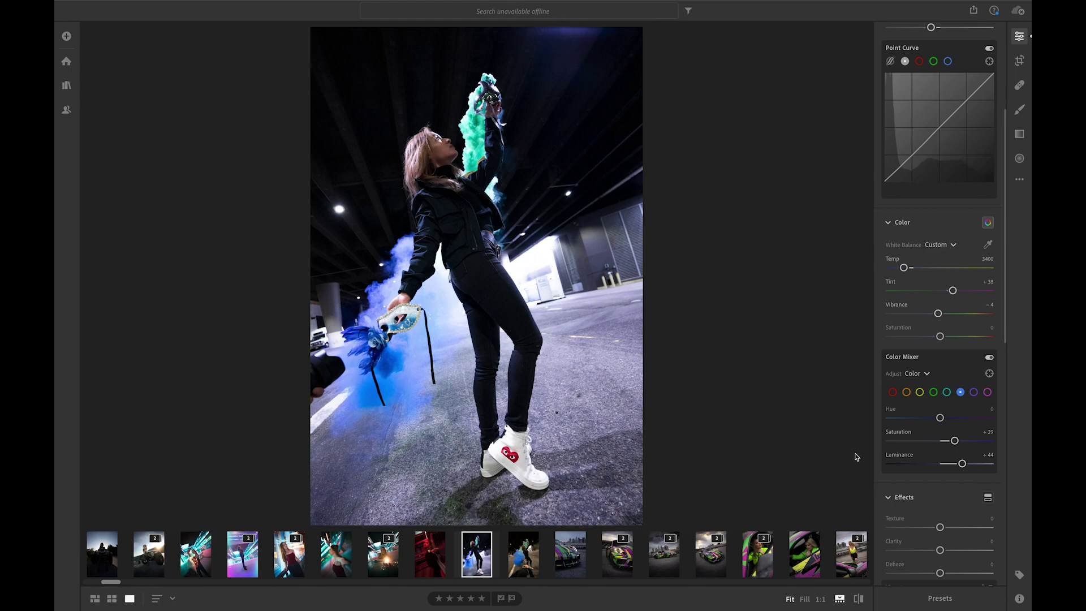
pyautogui.moveTo(941, 418)
pyautogui.mouseDown()
pyautogui.moveTo(930, 418)
pyautogui.moveTo(953, 424)
pyautogui.moveTo(933, 425)
pyautogui.mouseUp()
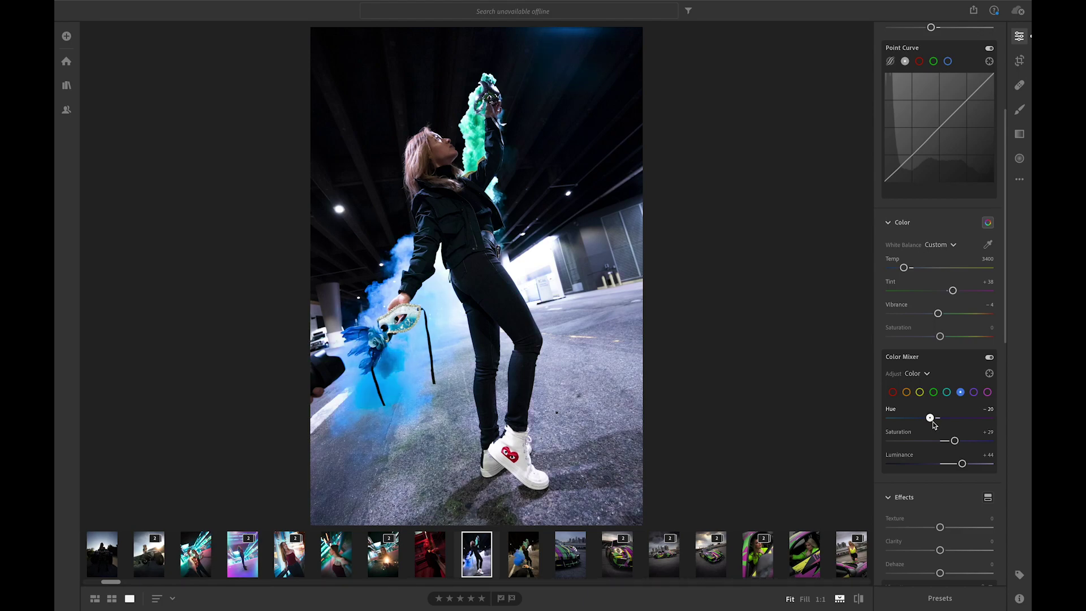
# Set purples to Hue −14, Saturation −10, Luminance +9, and magentas to Saturation −5
pyautogui.click(974, 392)
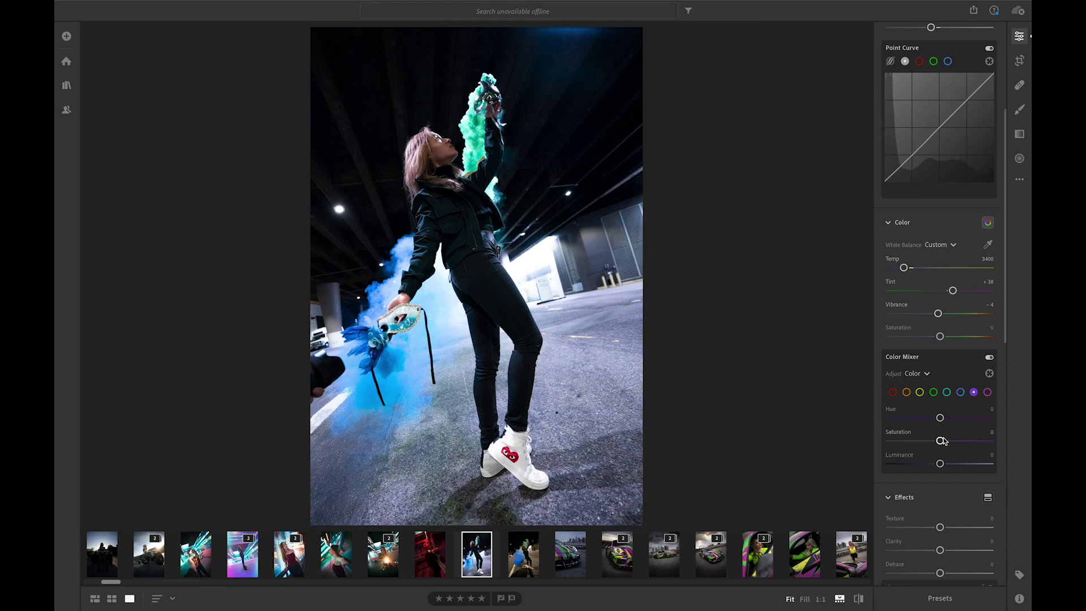
pyautogui.moveTo(941, 440)
pyautogui.mouseDown()
pyautogui.moveTo(891, 441)
pyautogui.moveTo(924, 441)
pyautogui.mouseUp()
pyautogui.moveTo(982, 440); pyautogui.dragTo(935, 418)
pyautogui.moveTo(941, 464); pyautogui.dragTo(935, 432)
pyautogui.click(988, 393)
# Set Clarity to −13 and Texture to +12
pyautogui.scroll(-1, 940, 524)
pyautogui.moveTo(940, 518)
pyautogui.mouseDown()
pyautogui.moveTo(954, 520)
pyautogui.moveTo(936, 519)
pyautogui.mouseUp()
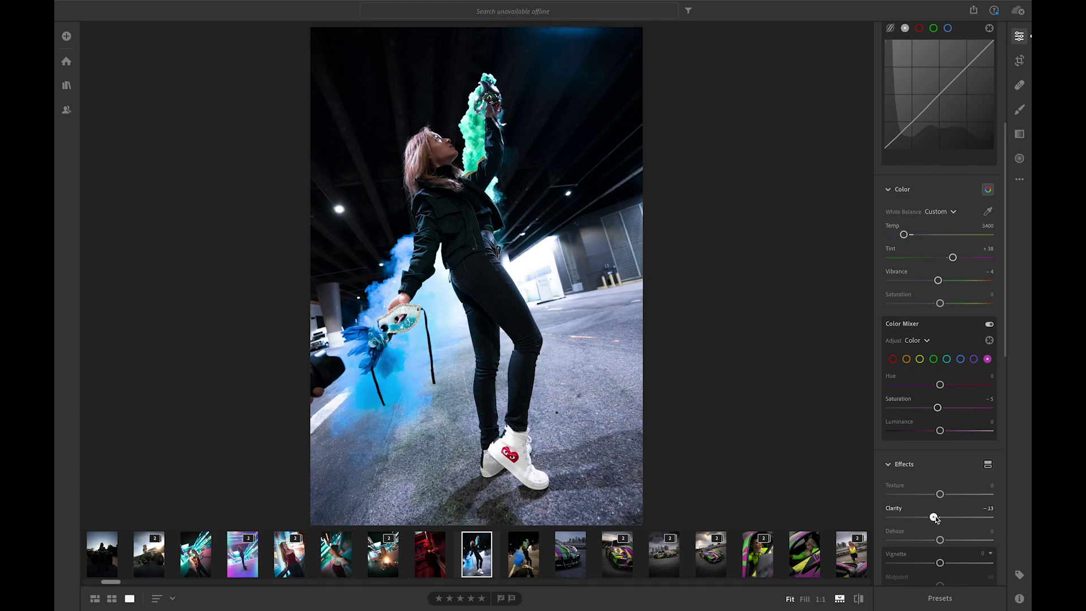
pyautogui.moveTo(940, 496)
pyautogui.mouseDown()
pyautogui.moveTo(987, 498)
pyautogui.moveTo(918, 495)
pyautogui.moveTo(965, 496)
pyautogui.moveTo(949, 500)
pyautogui.mouseUp()
# Set Vignette to −9 and Dehaze to −6
pyautogui.scroll(-1, 922, 537)
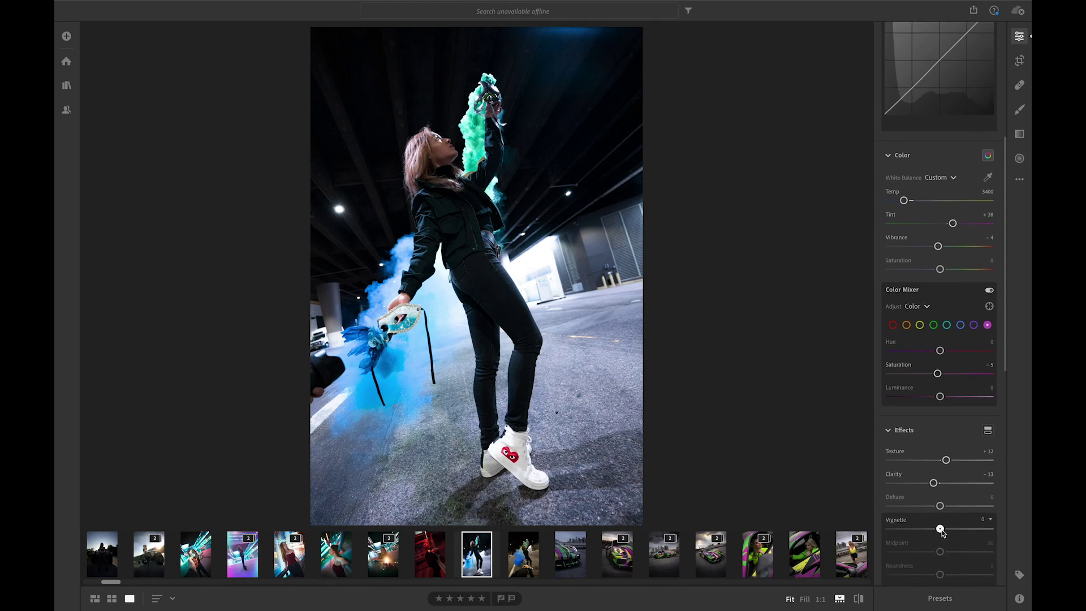
pyautogui.moveTo(941, 529); pyautogui.dragTo(937, 530)
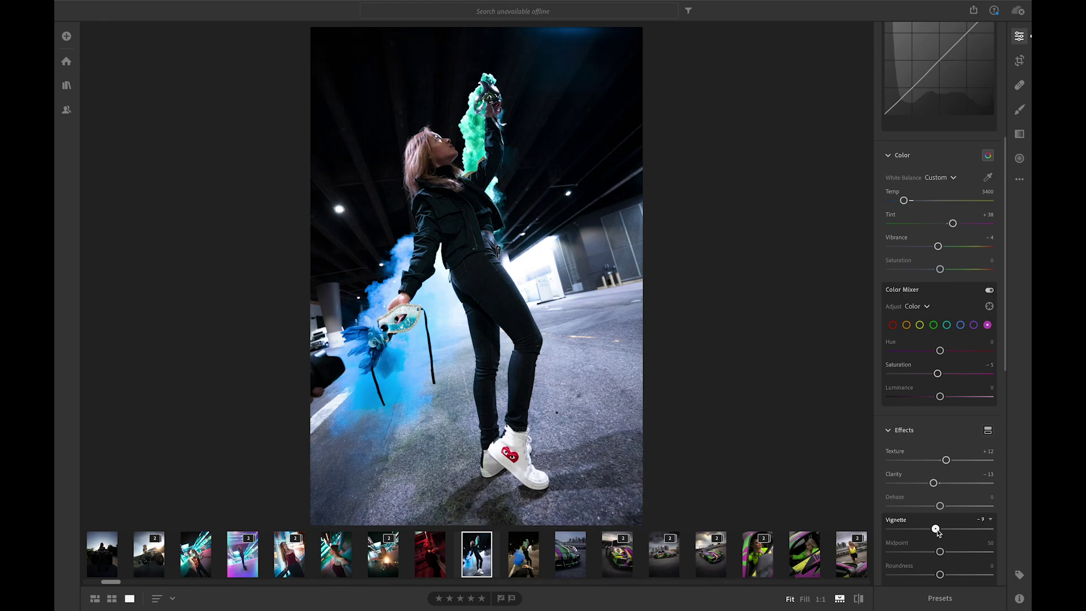
pyautogui.moveTo(941, 505)
pyautogui.mouseDown()
pyautogui.moveTo(953, 506)
pyautogui.moveTo(936, 506)
pyautogui.mouseUp()
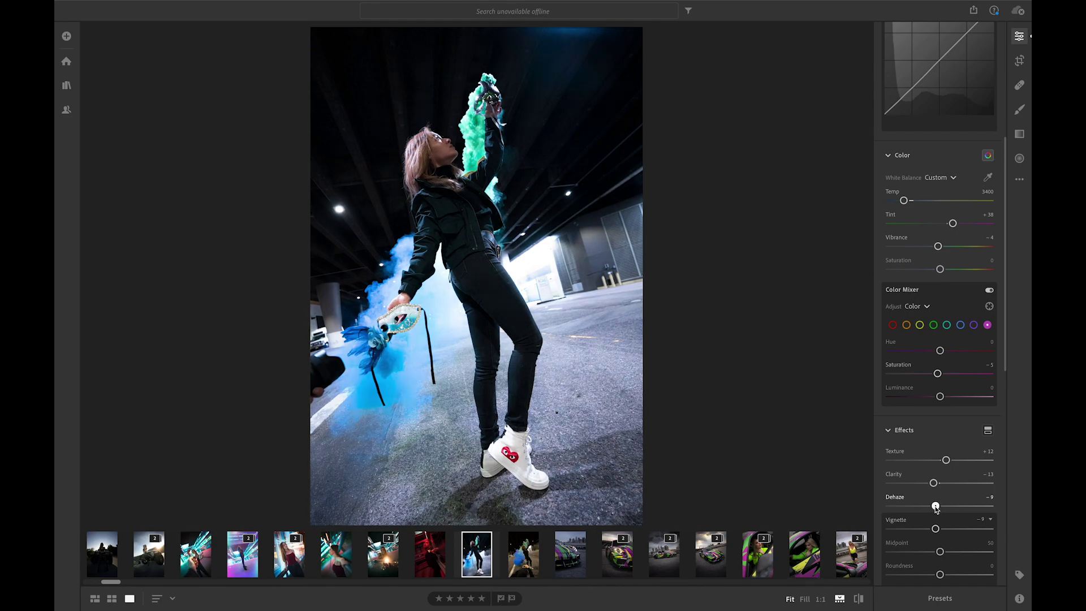
pyautogui.moveTo(935, 506); pyautogui.dragTo(938, 506)
# Lower Detail-panel Noise Reduction from 12 to 4, then return to the top
pyautogui.scroll(-5, 880, 478)
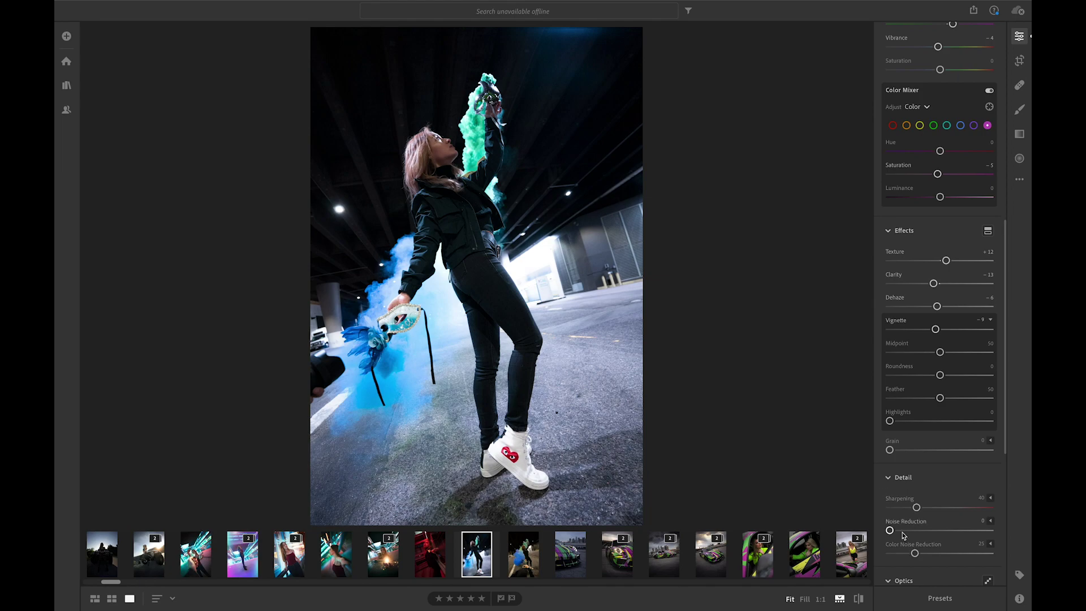
pyautogui.moveTo(902, 531); pyautogui.dragTo(932, 510)
pyautogui.scroll(-3, 882, 301)
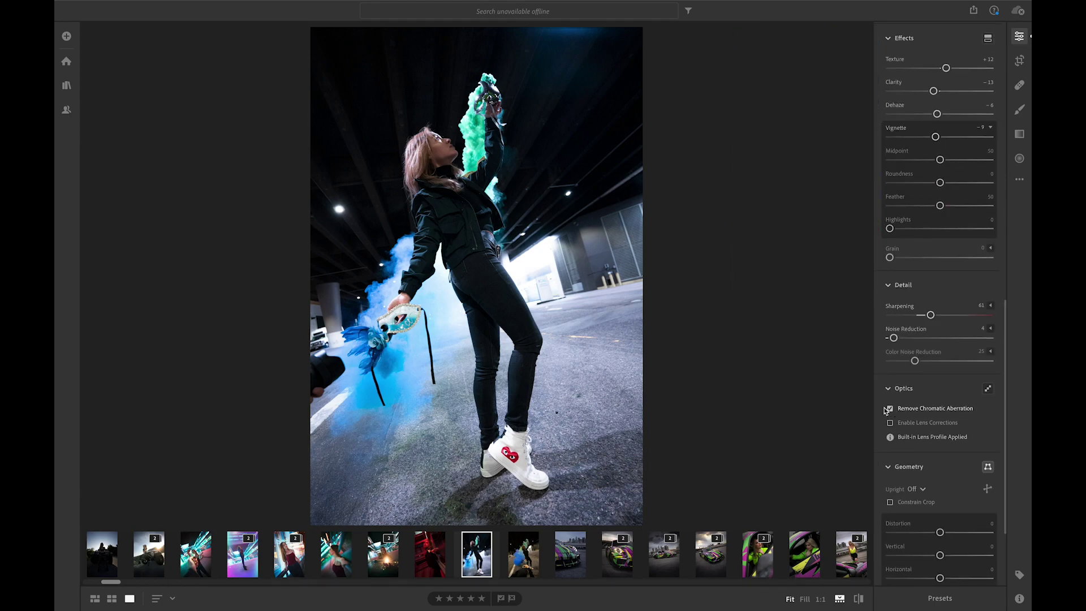
pyautogui.scroll(5, 886, 404)
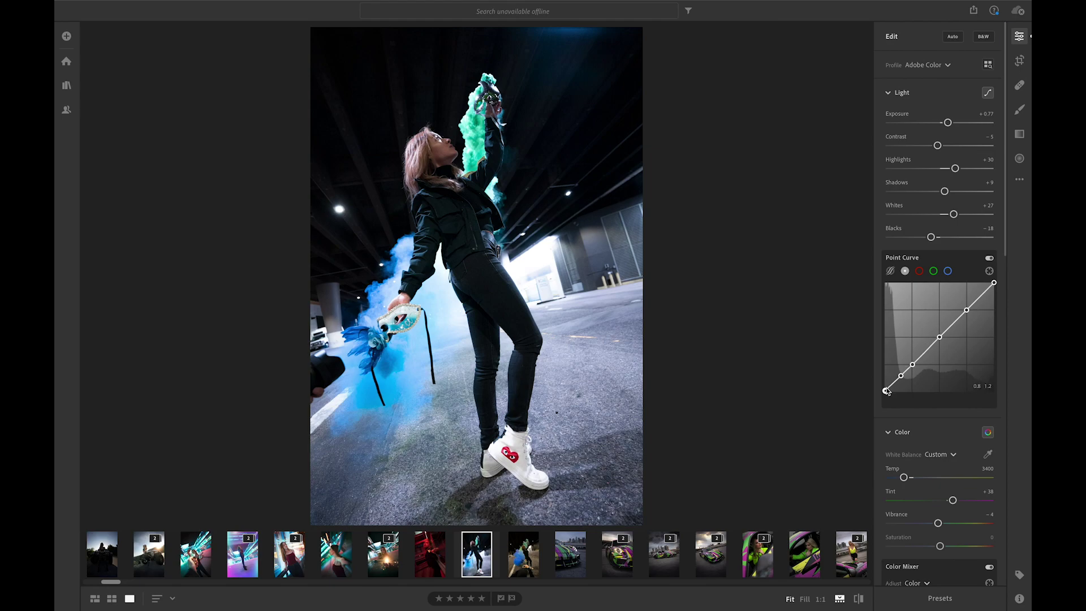
# Nudge the curve's black point and inspect the red, green and blue channel curves
pyautogui.moveTo(886, 390); pyautogui.dragTo(886, 392)
pyautogui.click(920, 271)
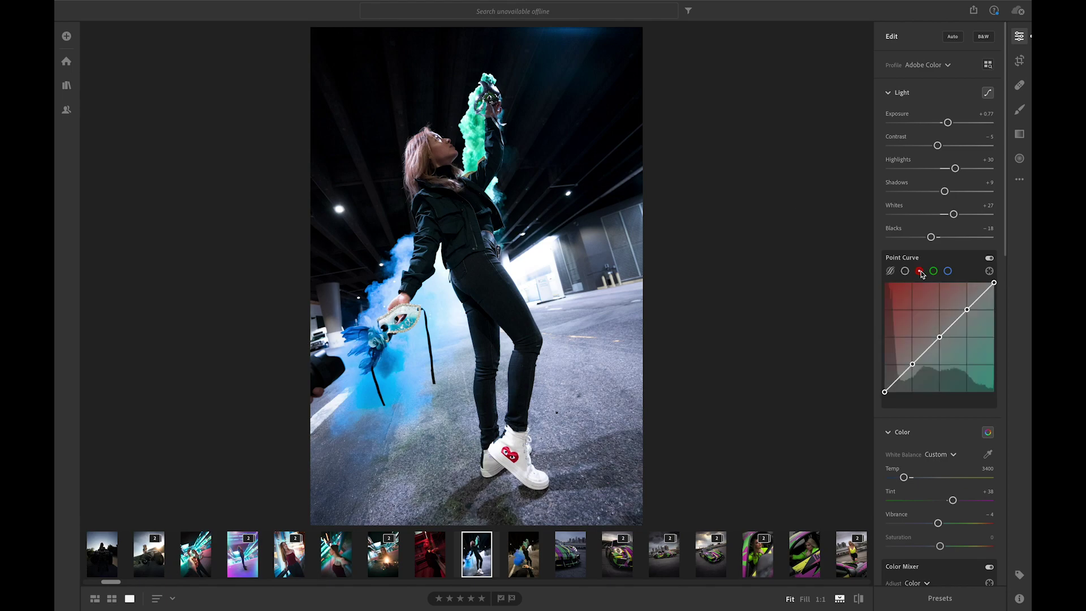
pyautogui.click(933, 272)
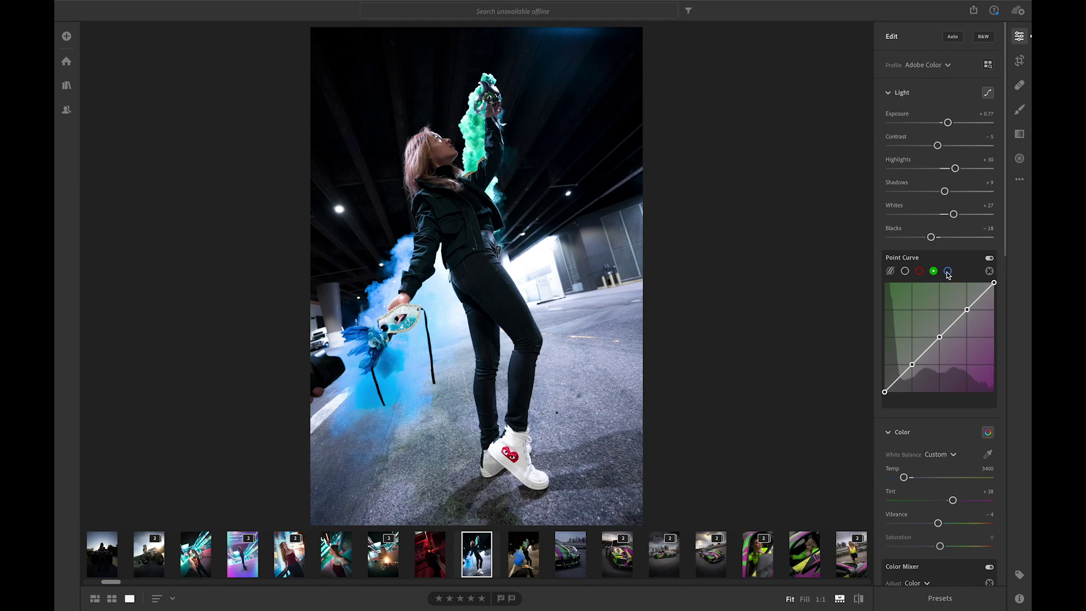
pyautogui.click(948, 272)
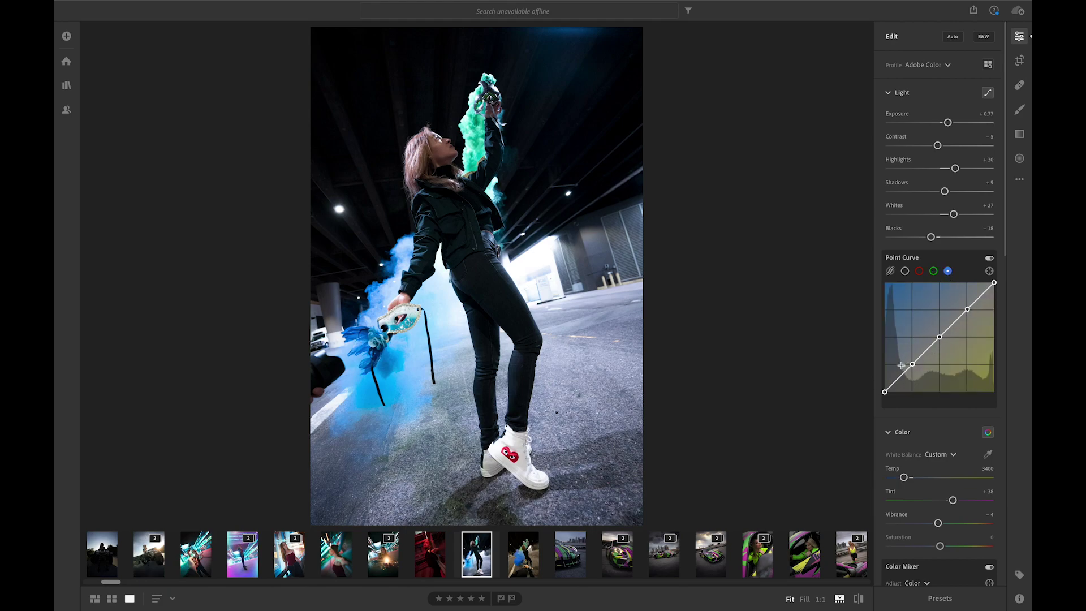
pyautogui.click(905, 272)
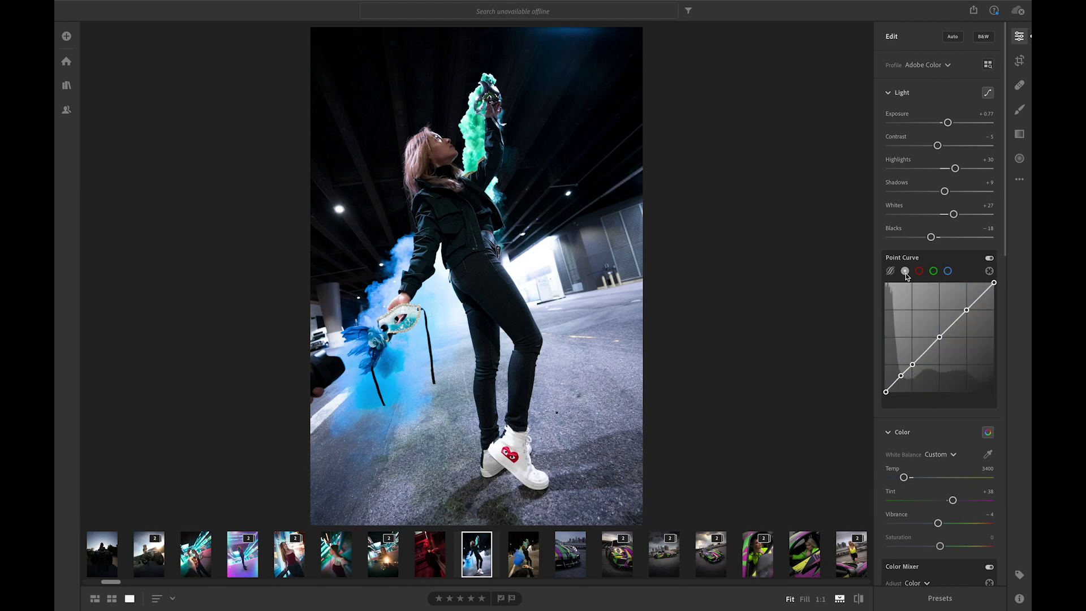
# Add a low point on the RGB curve and gently lift the shadows
pyautogui.click(899, 374)
pyautogui.moveTo(886, 392)
pyautogui.mouseDown()
pyautogui.moveTo(881, 373)
pyautogui.moveTo(875, 392)
pyautogui.moveTo(893, 388)
pyautogui.moveTo(877, 408)
pyautogui.mouseUp()
pyautogui.moveTo(901, 379); pyautogui.dragTo(901, 378)
# Undo the curve tweak and set Exposure +0.61, Contrast −30, Whites +42
pyautogui.hotkey('ctrl', 'z')
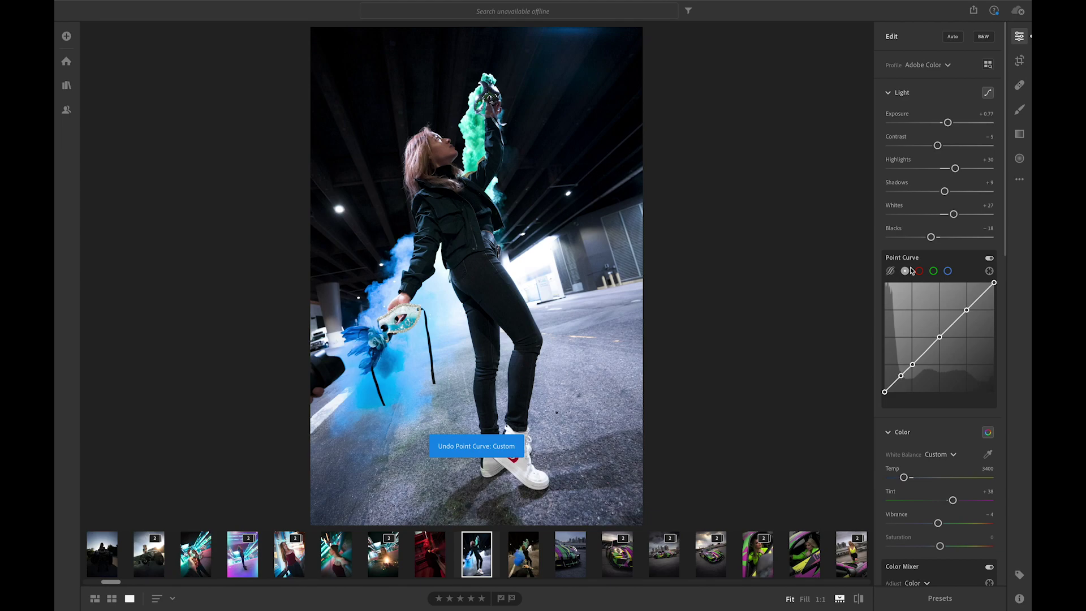
pyautogui.moveTo(915, 364); pyautogui.dragTo(916, 363)
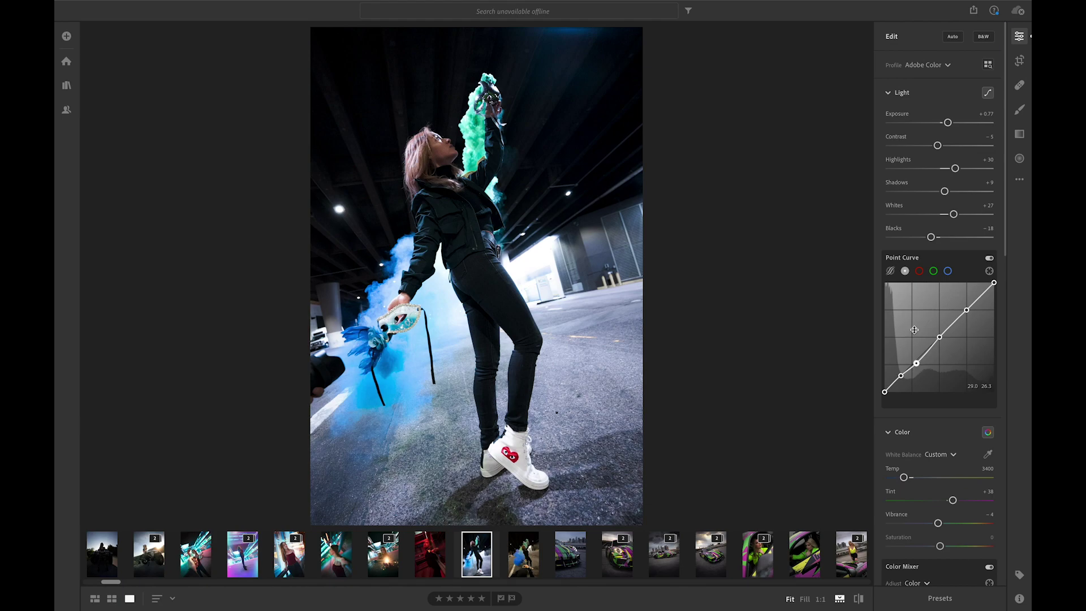
pyautogui.moveTo(954, 216)
pyautogui.mouseDown()
pyautogui.moveTo(931, 214)
pyautogui.moveTo(961, 219)
pyautogui.mouseUp()
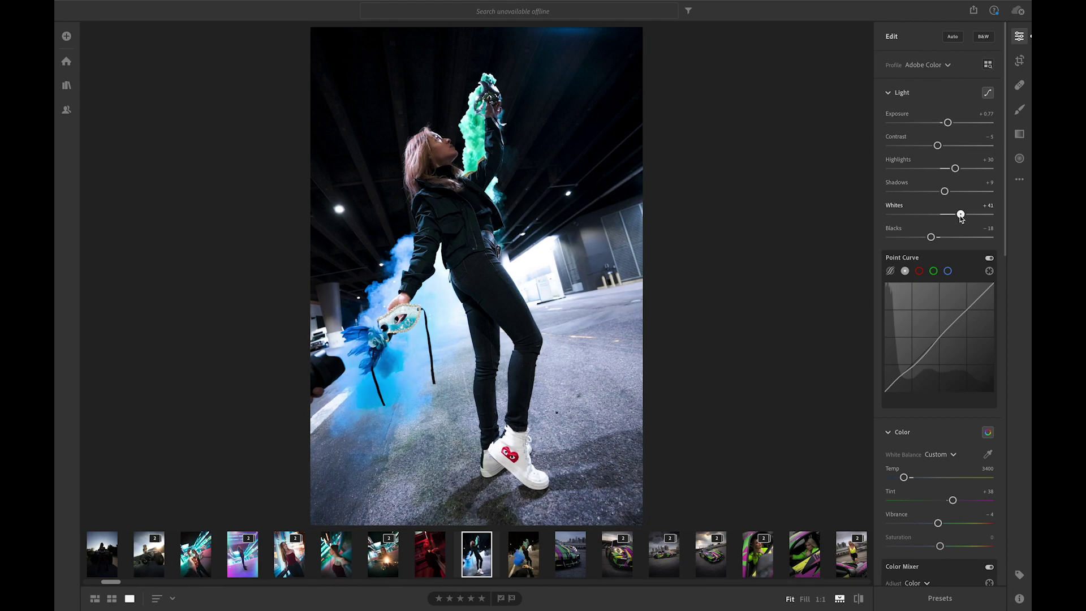
pyautogui.moveTo(948, 123); pyautogui.dragTo(928, 147)
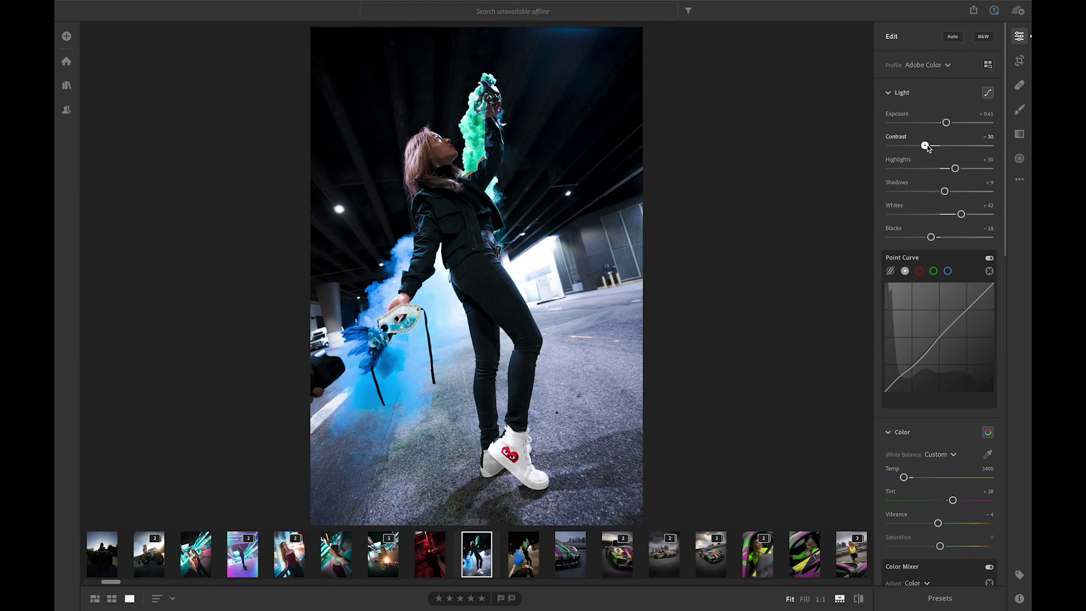
pyautogui.click(967, 311)
# Compare the red, green and blue curves, then bend and undo the blue curve back to straight
pyautogui.click(919, 272)
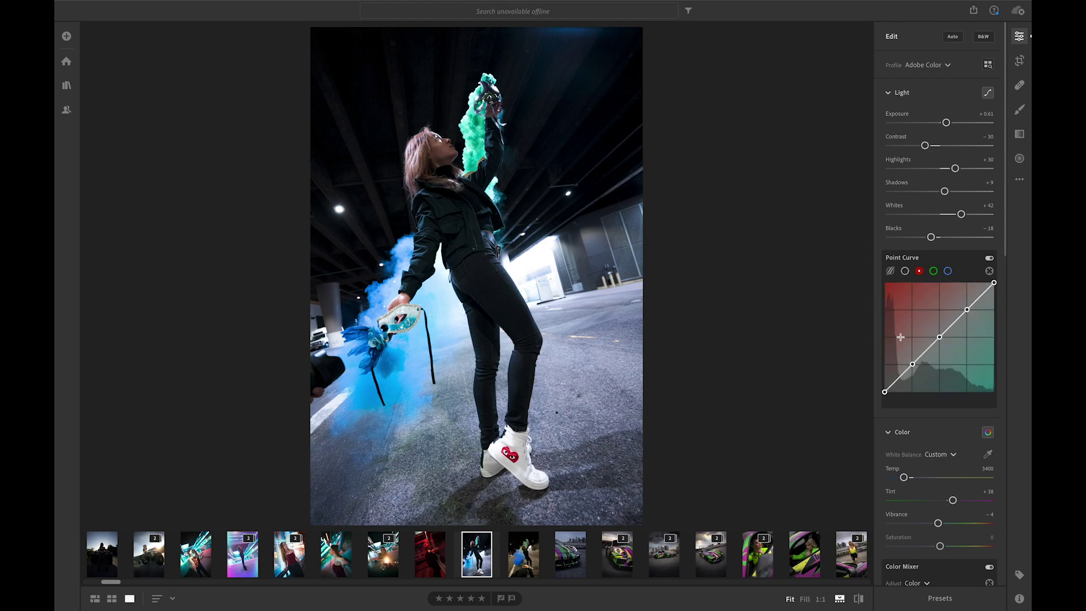
pyautogui.click(935, 272)
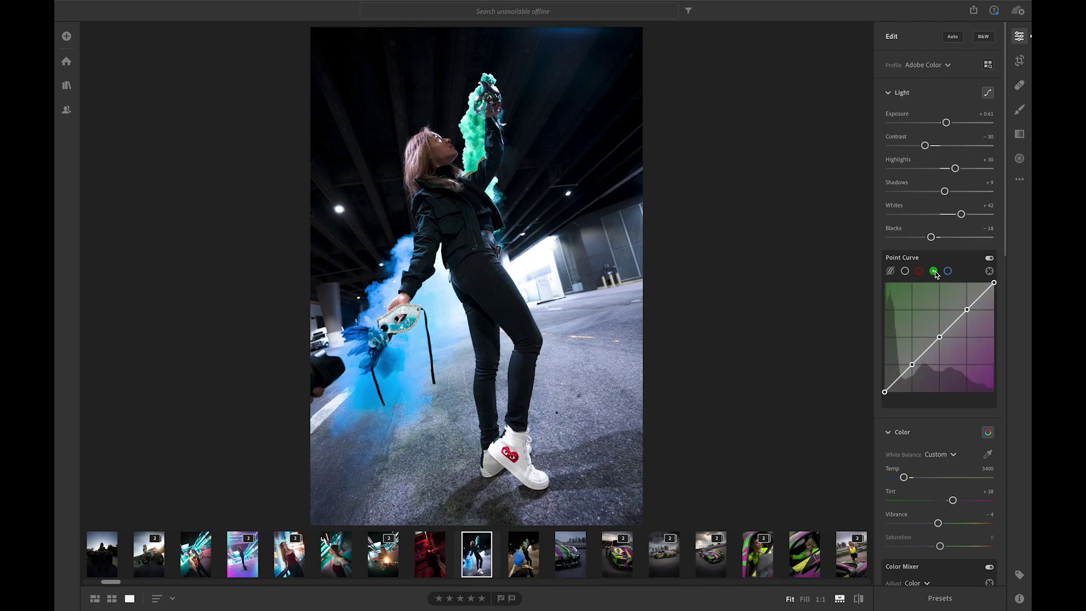
pyautogui.click(947, 272)
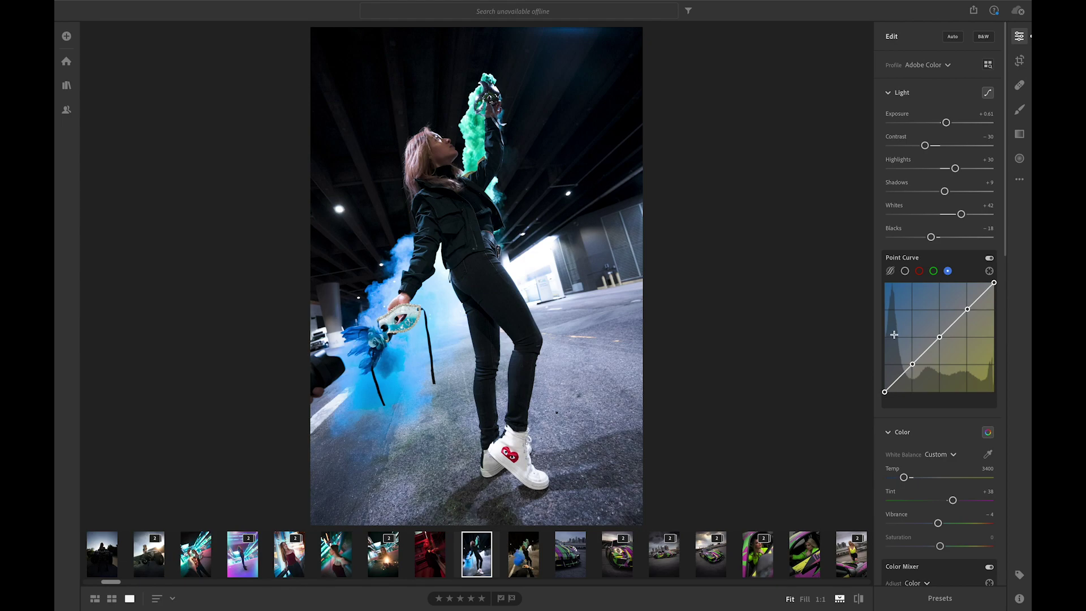
pyautogui.moveTo(968, 310); pyautogui.dragTo(968, 309)
pyautogui.moveTo(885, 392)
pyautogui.mouseDown()
pyautogui.moveTo(888, 336)
pyautogui.moveTo(885, 392)
pyautogui.mouseUp()
pyautogui.hotkey('ctrl', 'z')
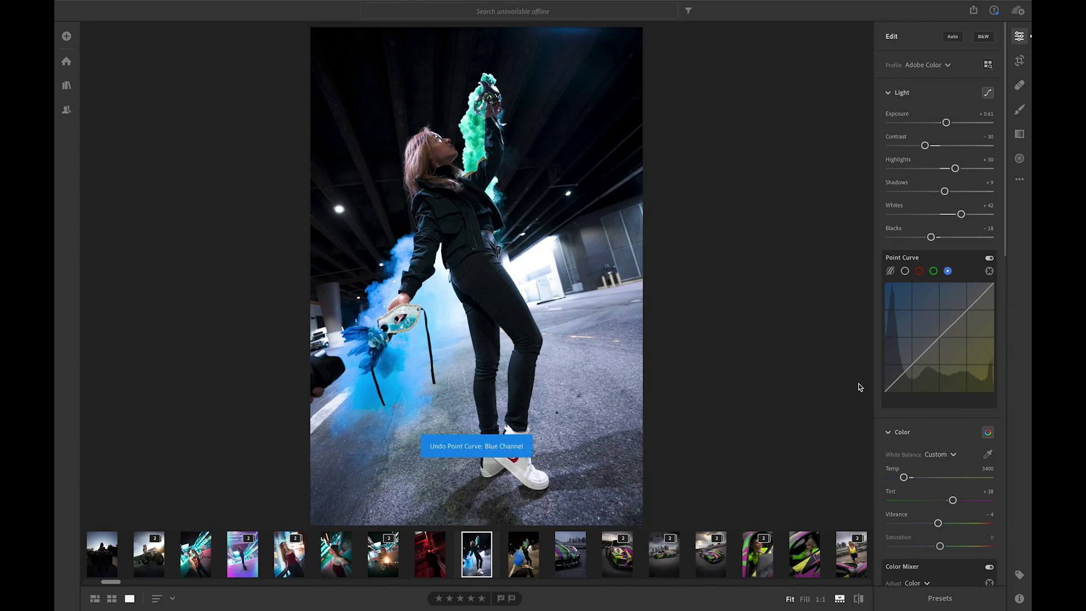
# Pull the RGB Point Curve's upper point down to about 73.7 / 78.5
pyautogui.click(905, 271)
pyautogui.click(967, 310)
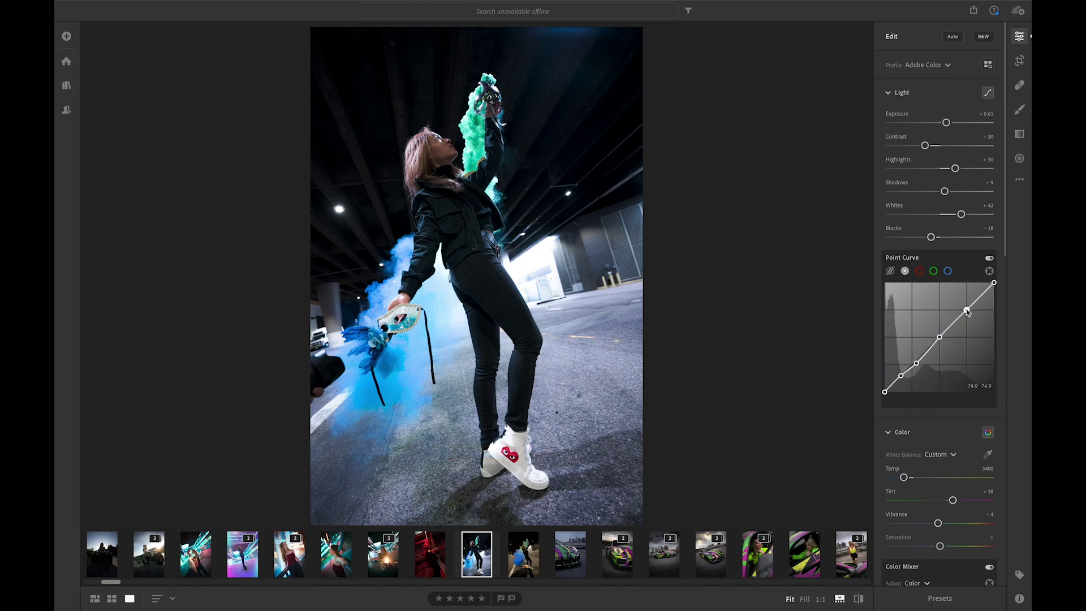
pyautogui.moveTo(968, 309)
pyautogui.mouseDown()
pyautogui.moveTo(964, 298)
pyautogui.moveTo(966, 311)
pyautogui.mouseUp()
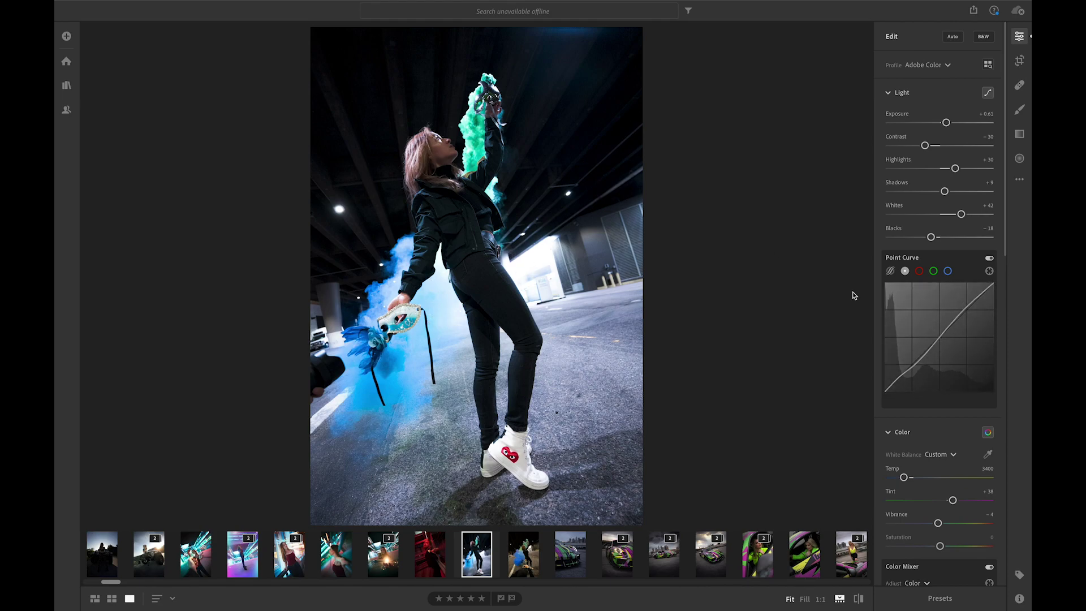
pyautogui.moveTo(965, 307)
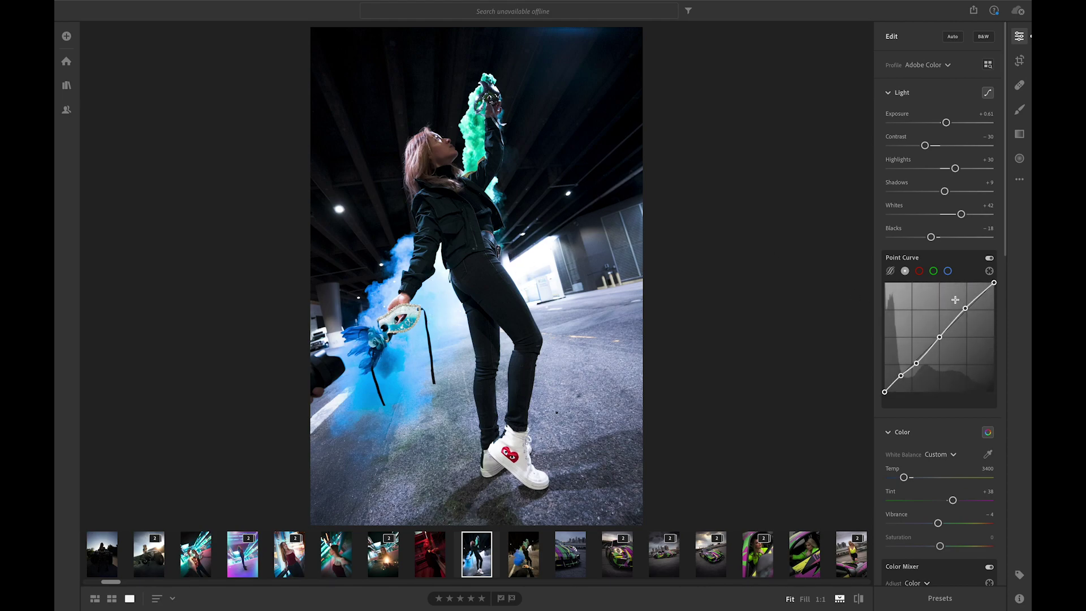
# Try red-curve bends at highlights, shadows and midpoint, undoing all but a slight shadow dip
pyautogui.click(920, 271)
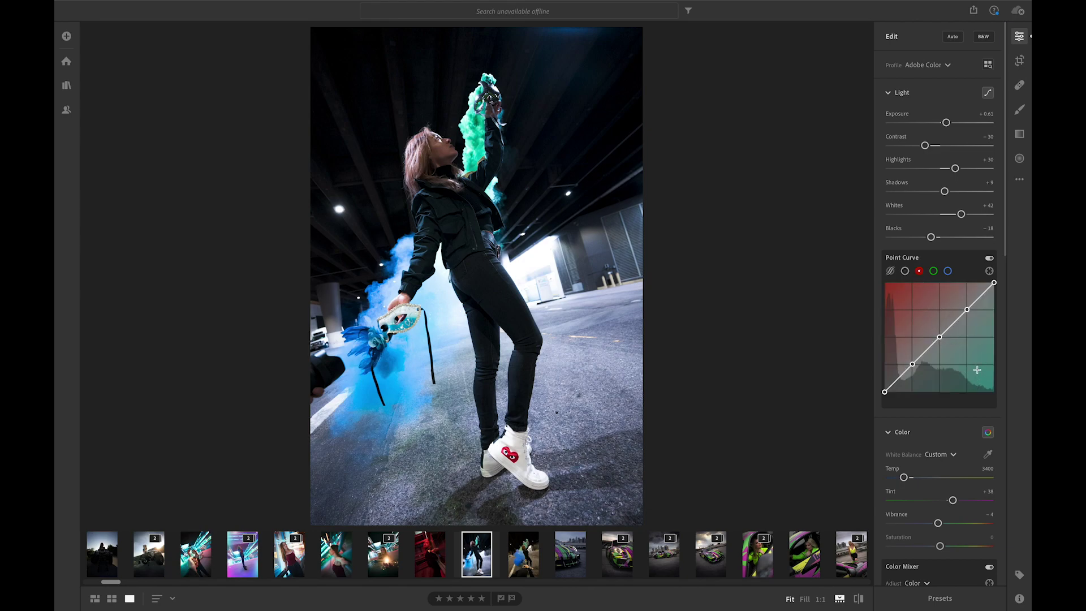
pyautogui.moveTo(967, 309); pyautogui.dragTo(965, 304)
pyautogui.hotkey('ctrl', 'z')
pyautogui.hotkey('ctrl', 'z')
pyautogui.hotkey('ctrl', 'z')
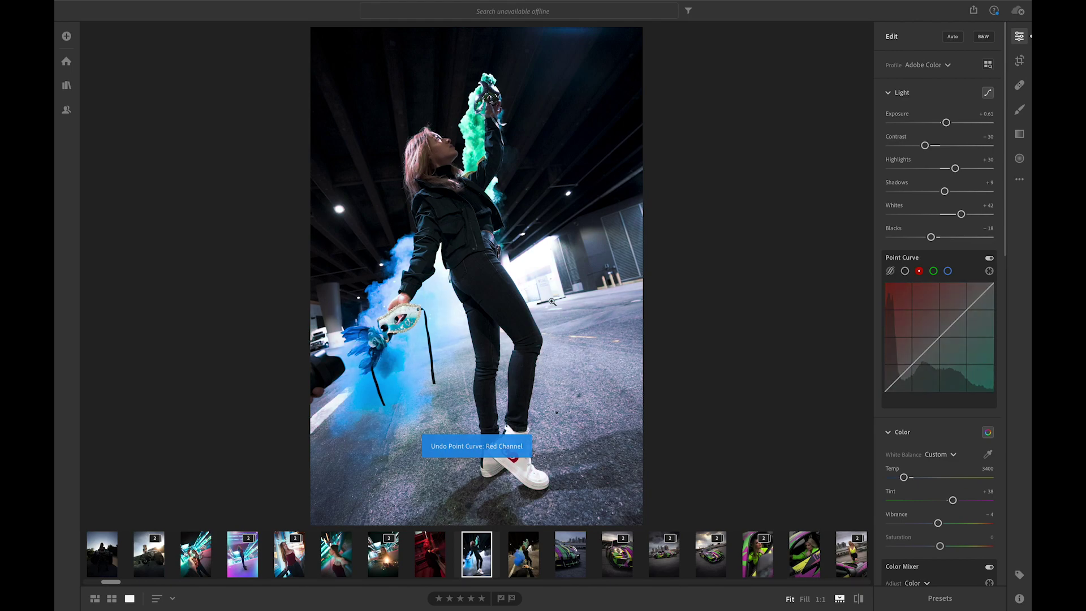
pyautogui.moveTo(934, 340)
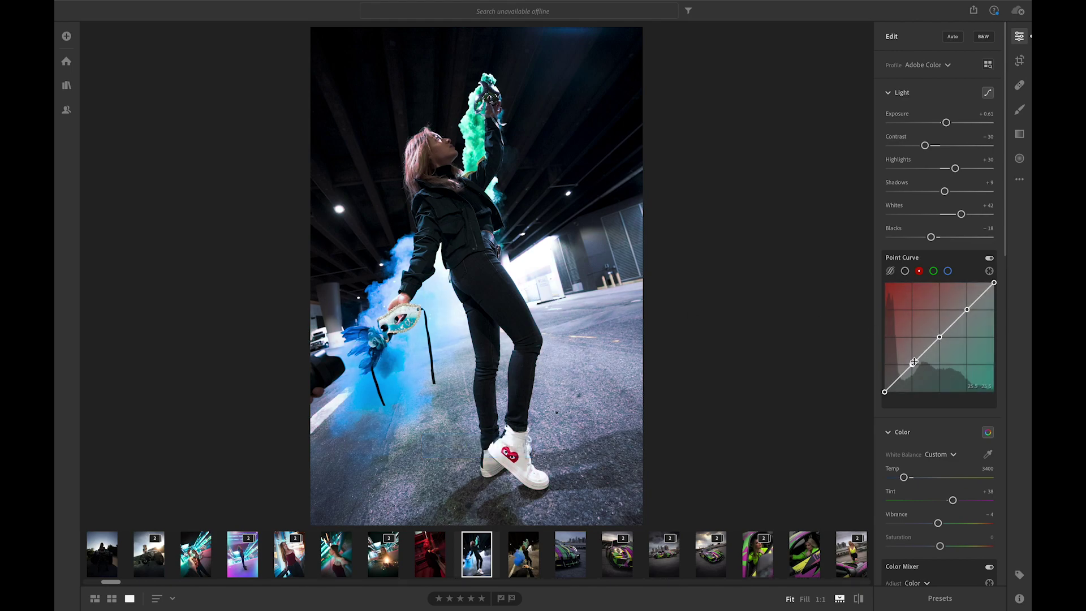
pyautogui.moveTo(913, 364); pyautogui.dragTo(921, 365)
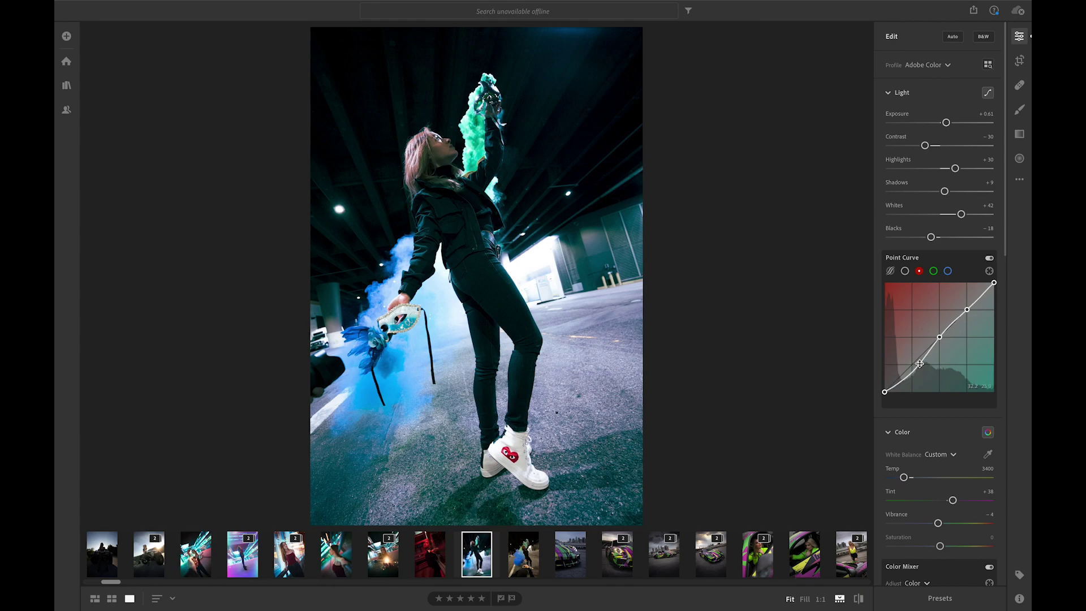
pyautogui.hotkey('ctrl', 'z')
pyautogui.hotkey('ctrl', 'z')
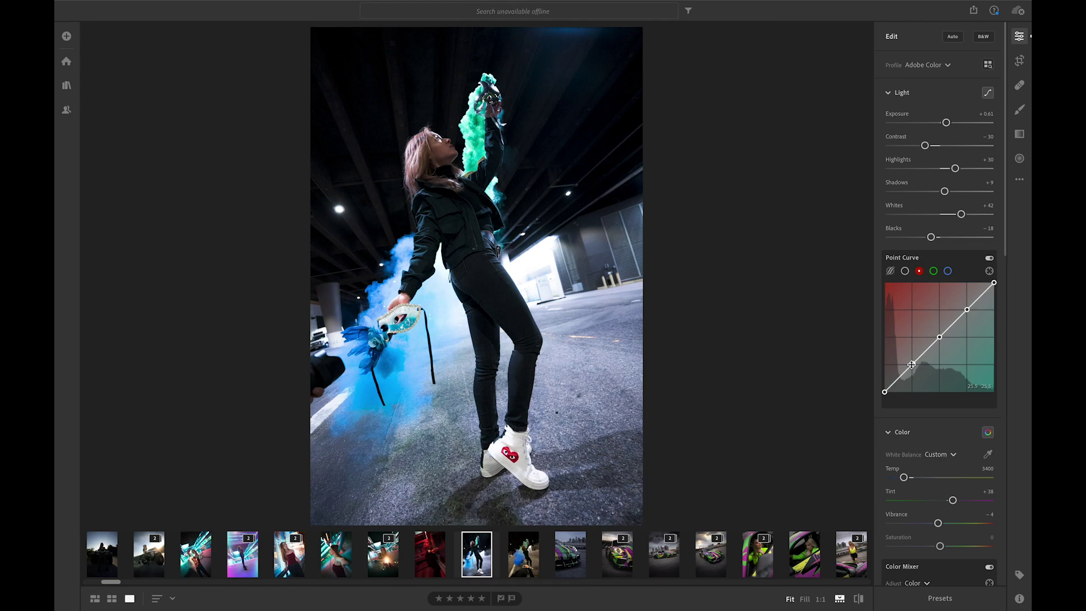
pyautogui.moveTo(914, 368); pyautogui.dragTo(914, 369)
pyautogui.moveTo(940, 338); pyautogui.dragTo(945, 340)
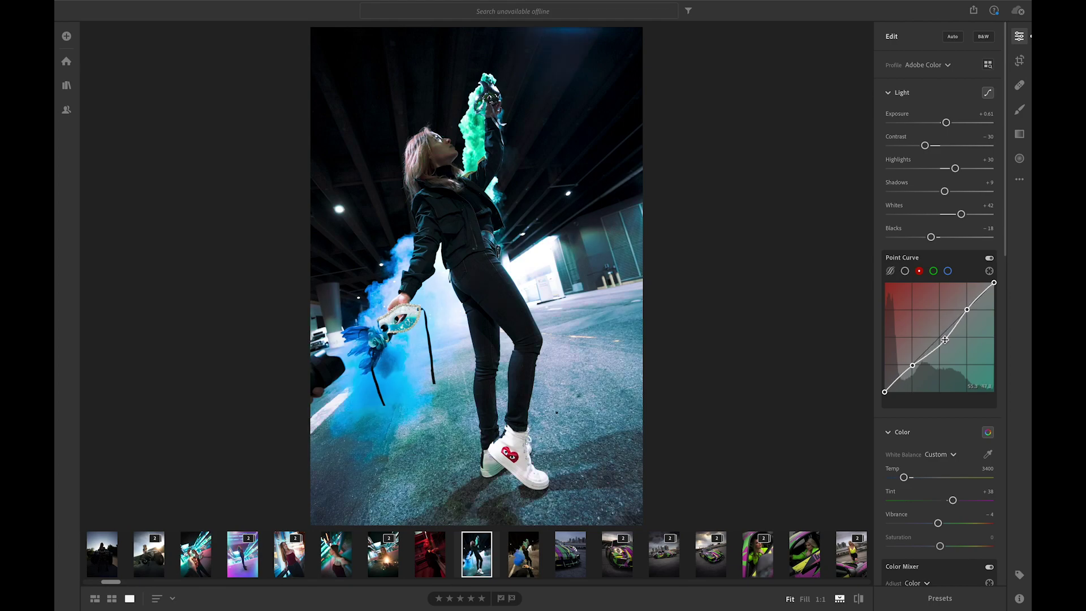
pyautogui.hotkey('ctrl', 'z')
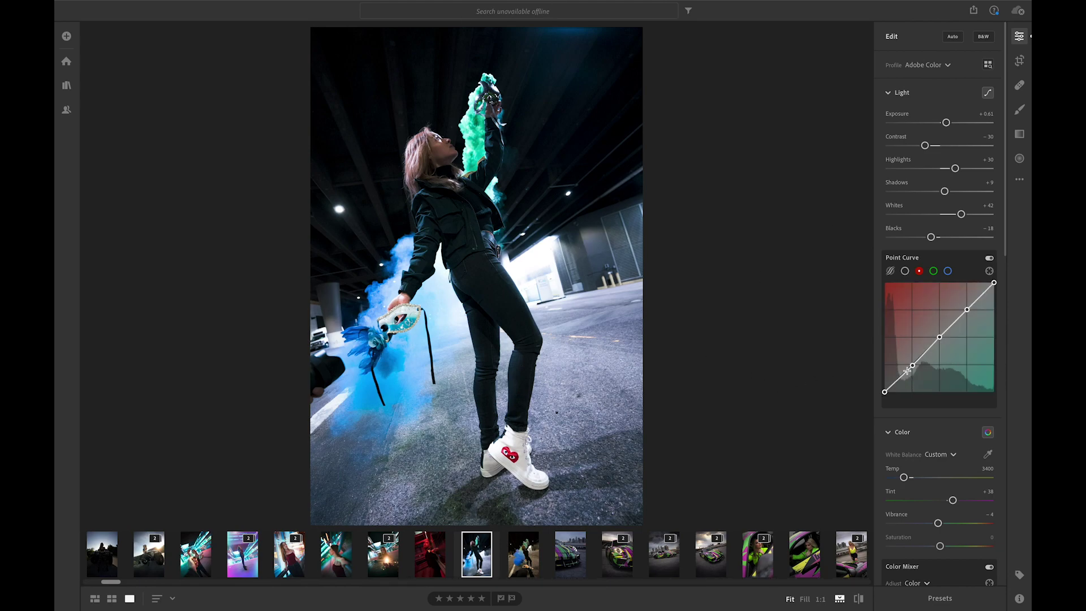
pyautogui.click(934, 271)
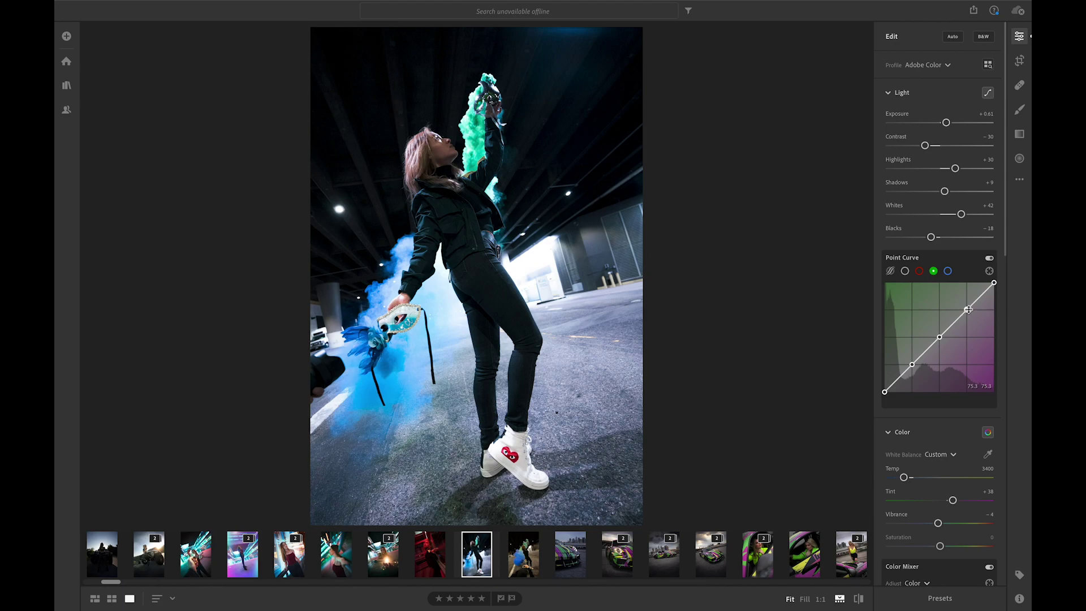
pyautogui.moveTo(969, 309); pyautogui.dragTo(971, 315)
pyautogui.hotkey('ctrl', 'z')
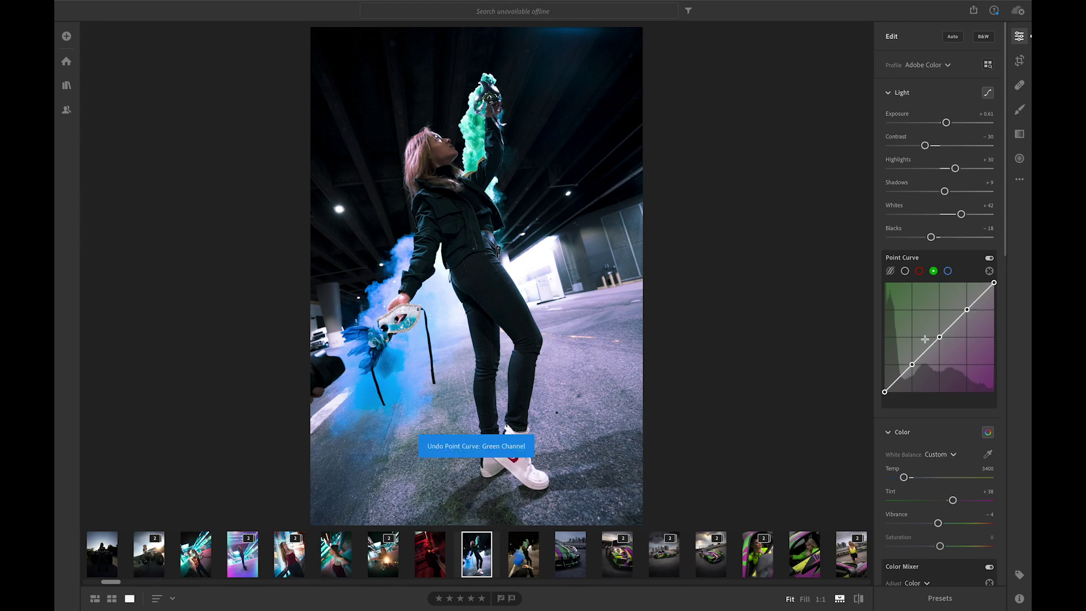
pyautogui.moveTo(913, 366); pyautogui.dragTo(914, 368)
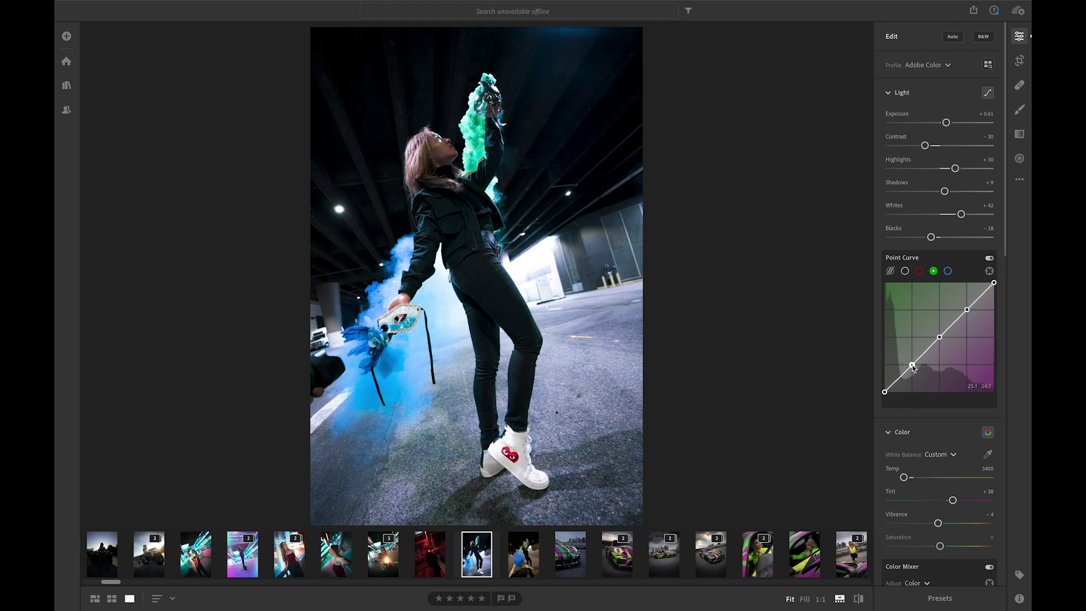
pyautogui.hotkey('ctrl', 'z')
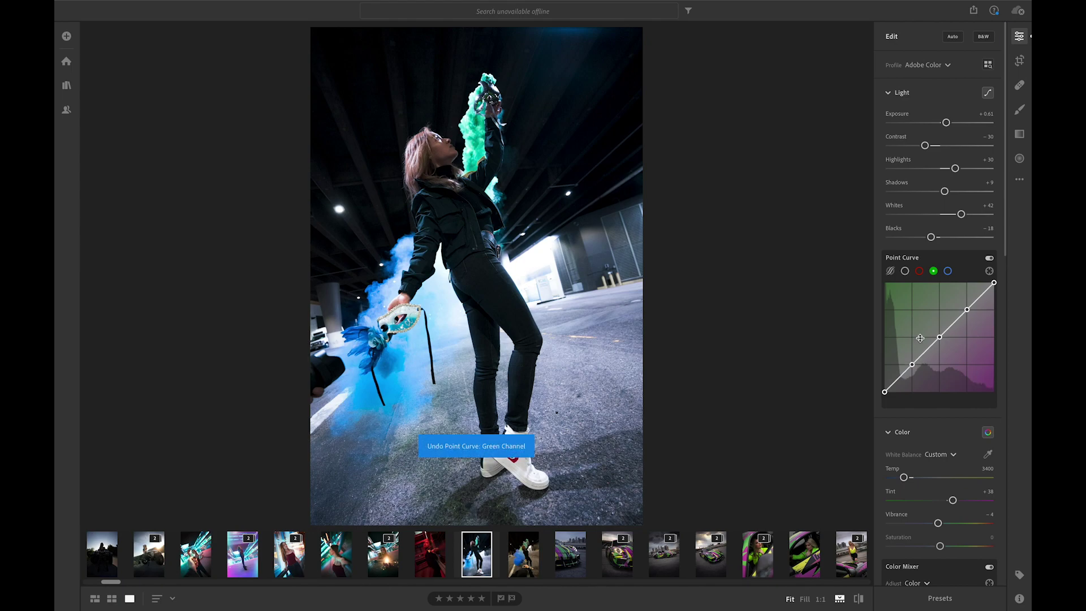
pyautogui.click(940, 338)
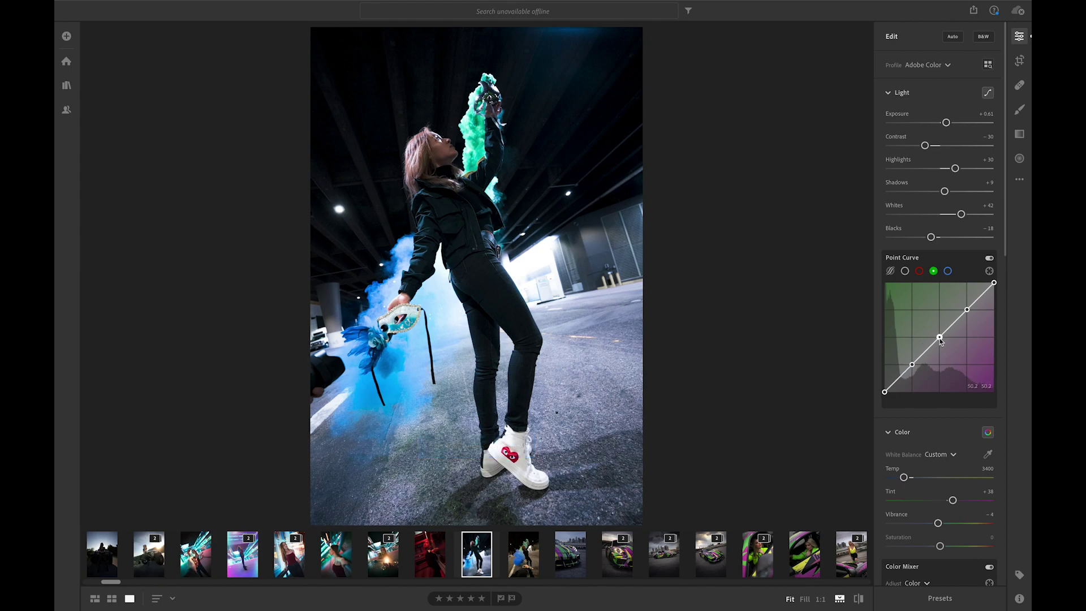
pyautogui.moveTo(941, 342); pyautogui.dragTo(942, 340)
pyautogui.doubleClick(942, 340)
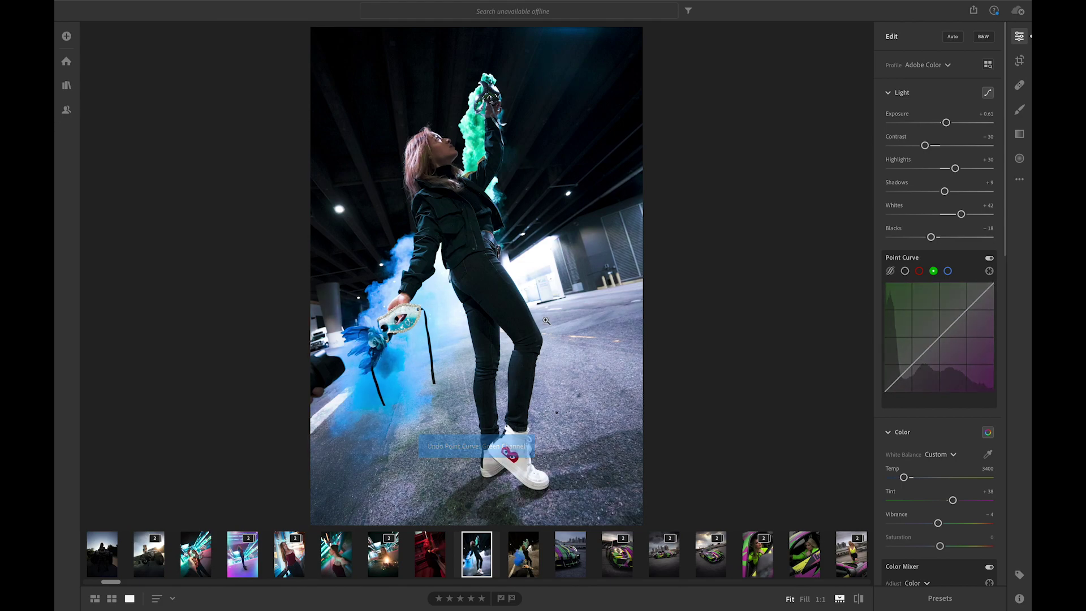
pyautogui.moveTo(916, 331)
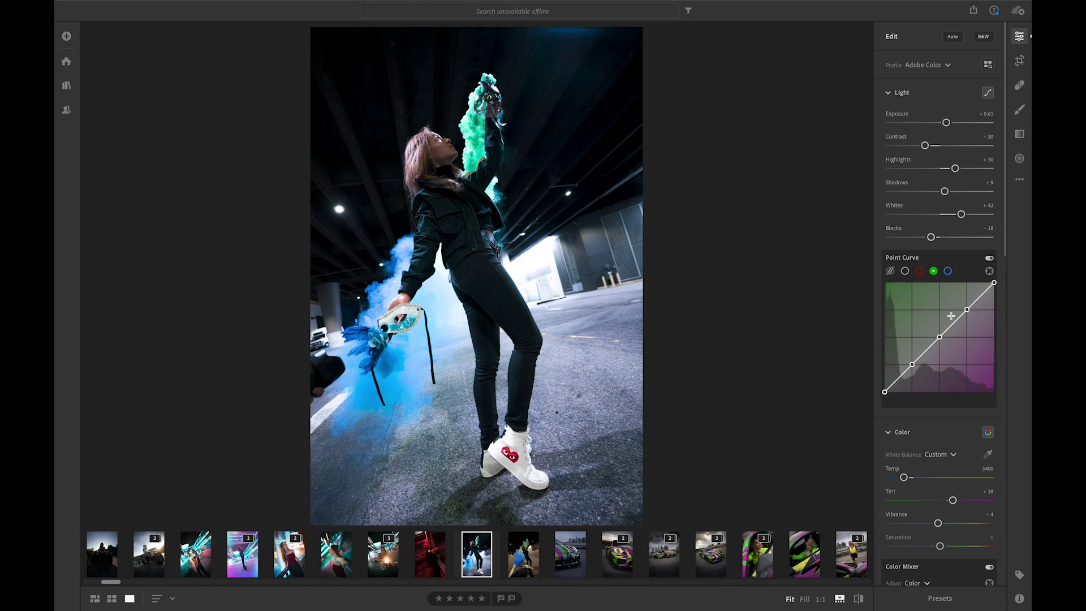
pyautogui.moveTo(967, 311)
pyautogui.moveTo(968, 311); pyautogui.dragTo(965, 310)
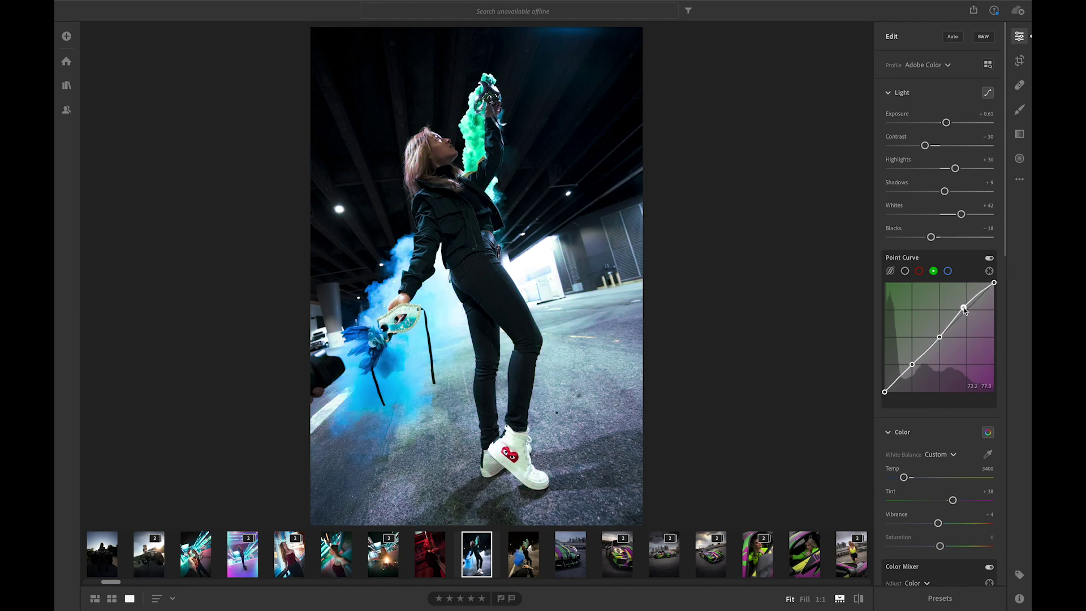
pyautogui.hotkey('ctrl', 'z')
# Compare the red, green and blue curves, then reset a first blue curve bend to straight
pyautogui.click(949, 272)
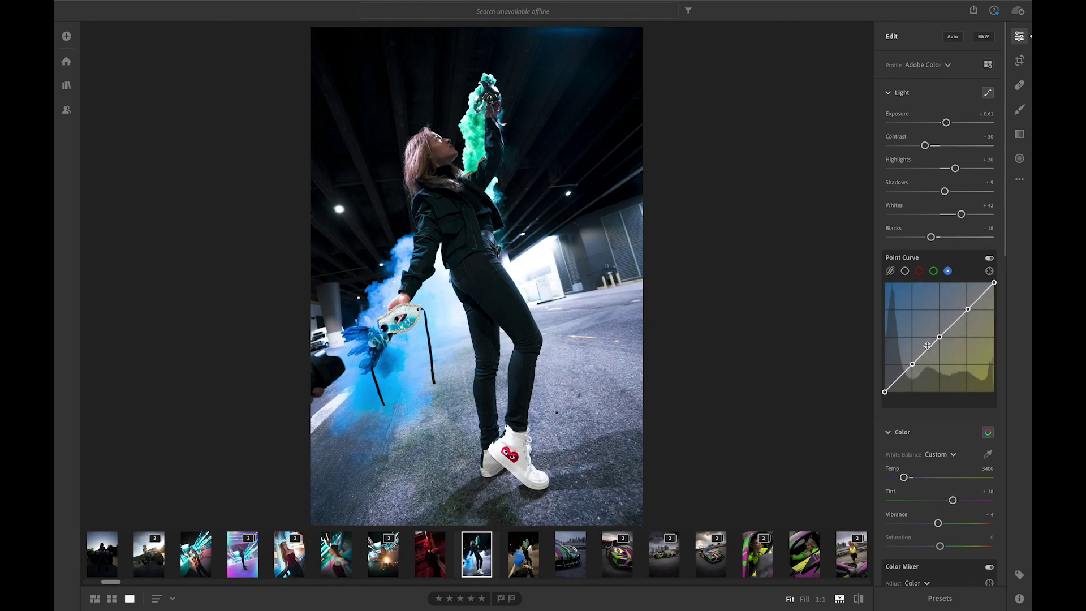
pyautogui.click(918, 274)
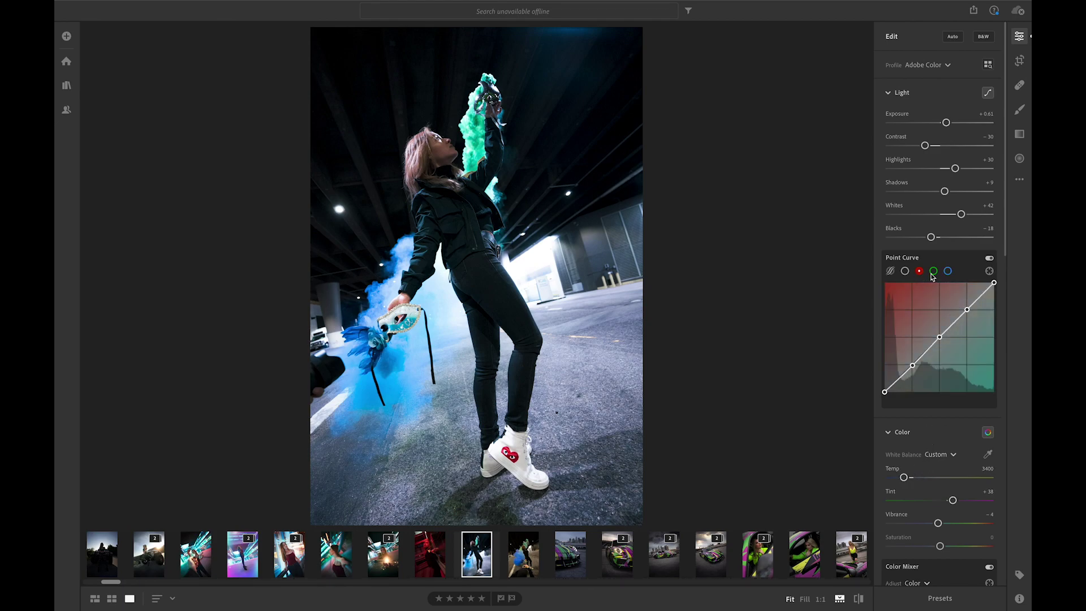
pyautogui.click(933, 271)
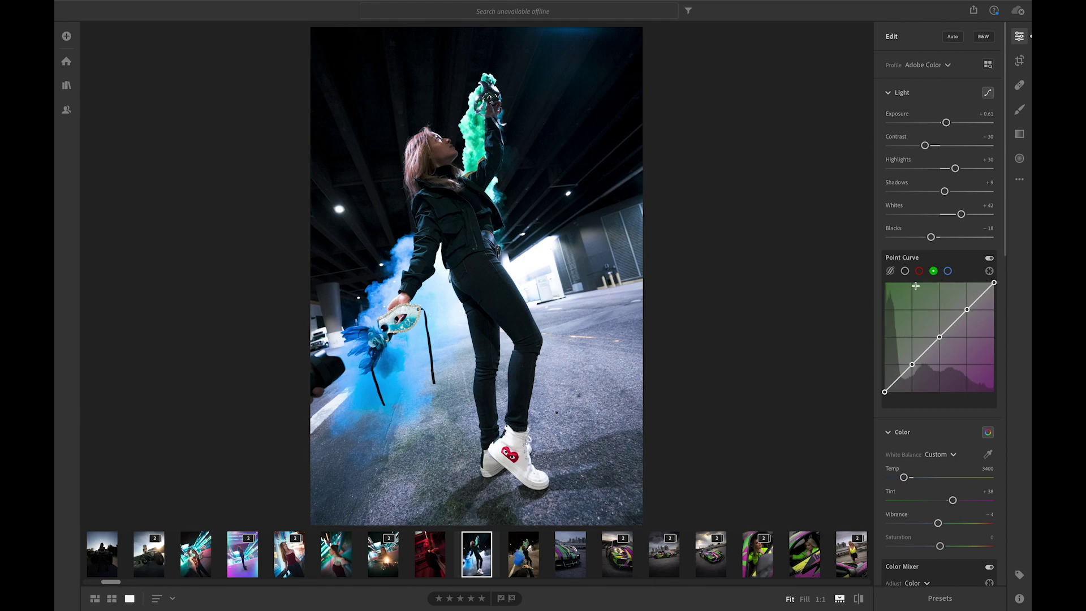
pyautogui.click(949, 271)
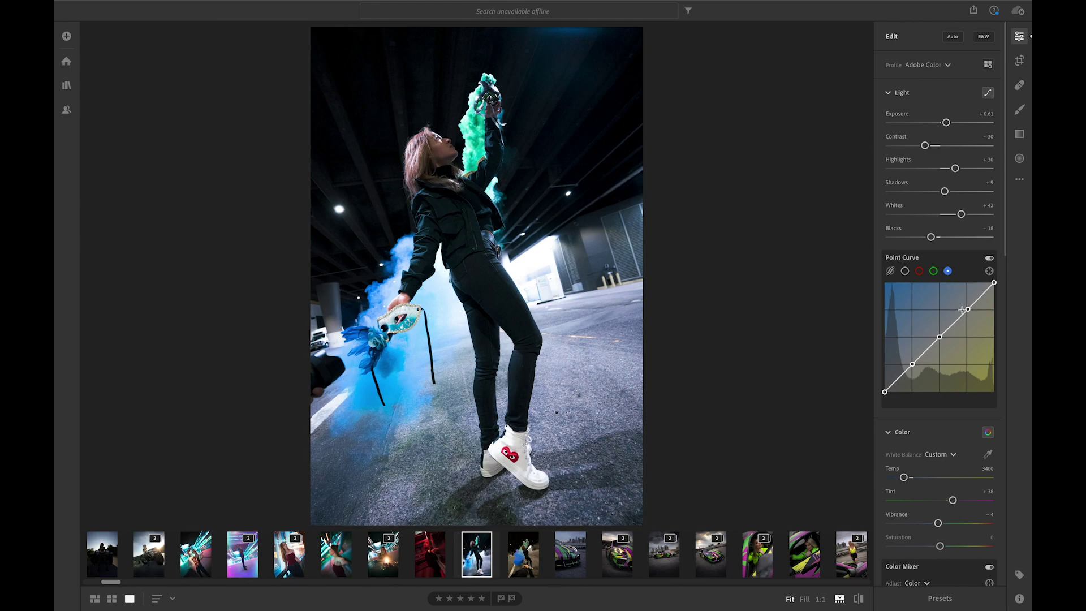
pyautogui.moveTo(967, 311); pyautogui.dragTo(974, 316)
pyautogui.doubleClick(973, 314)
# Raise the blue curve's highlight point slightly and pull its shadow point and midpoint down
pyautogui.moveTo(969, 310); pyautogui.dragTo(969, 310)
pyautogui.moveTo(913, 365); pyautogui.dragTo(914, 367)
pyautogui.moveTo(940, 337); pyautogui.dragTo(941, 337)
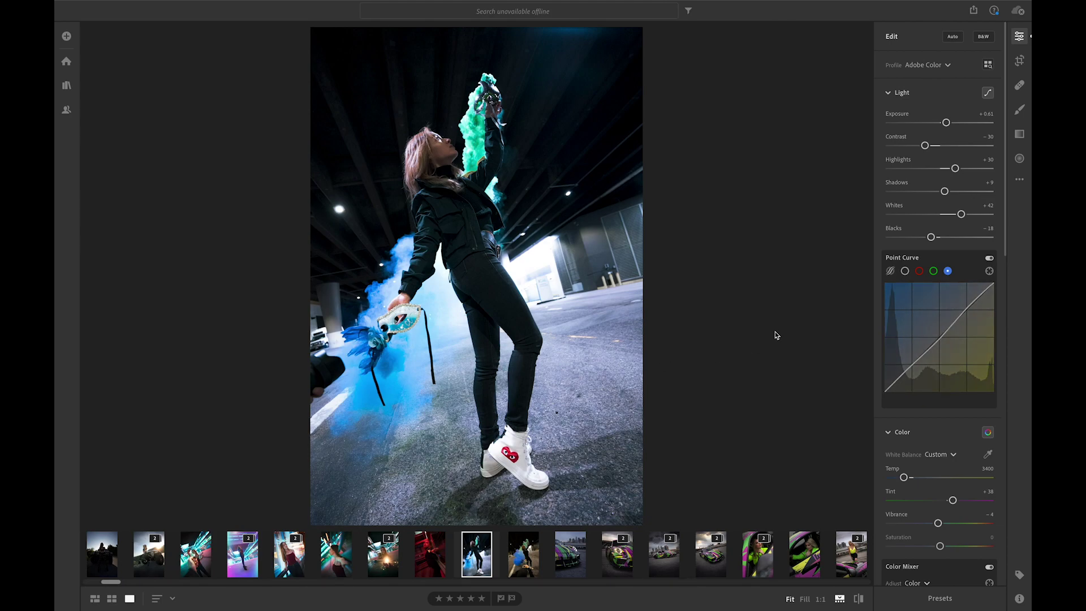
# Cycle through the green, red, RGB and parametric Tone Curve views, returning to the point curve
pyautogui.click(934, 271)
pyautogui.click(919, 273)
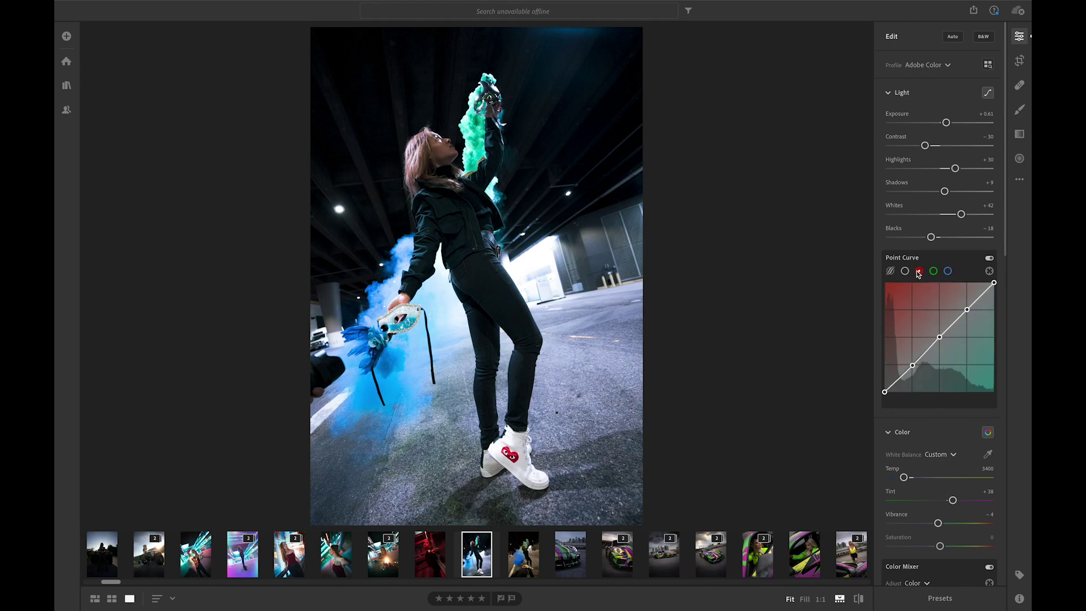
pyautogui.click(906, 272)
pyautogui.click(891, 272)
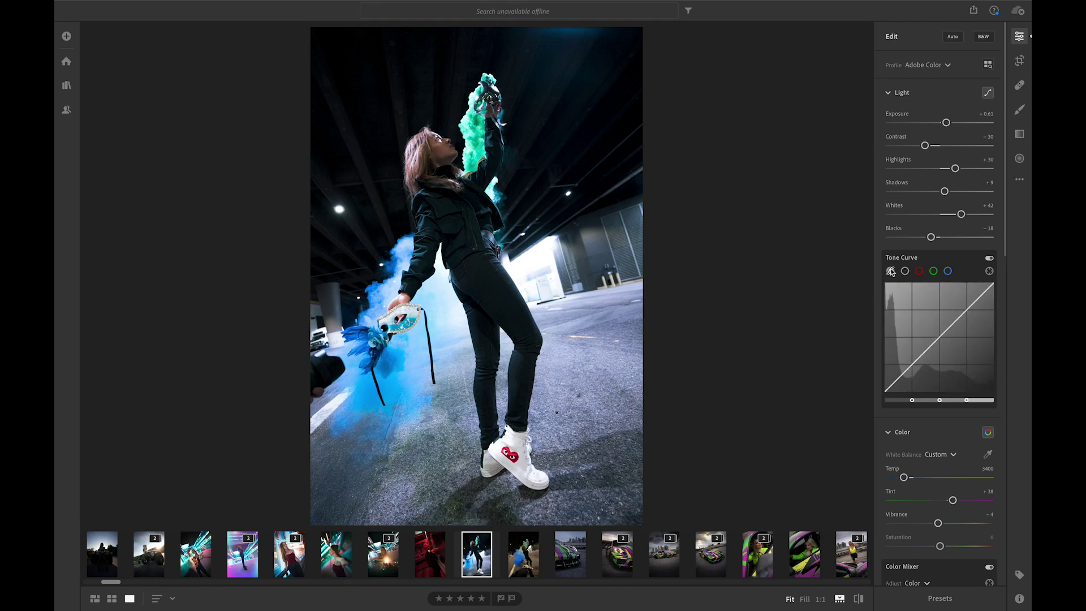
pyautogui.click(906, 271)
pyautogui.scroll(-6, 877, 295)
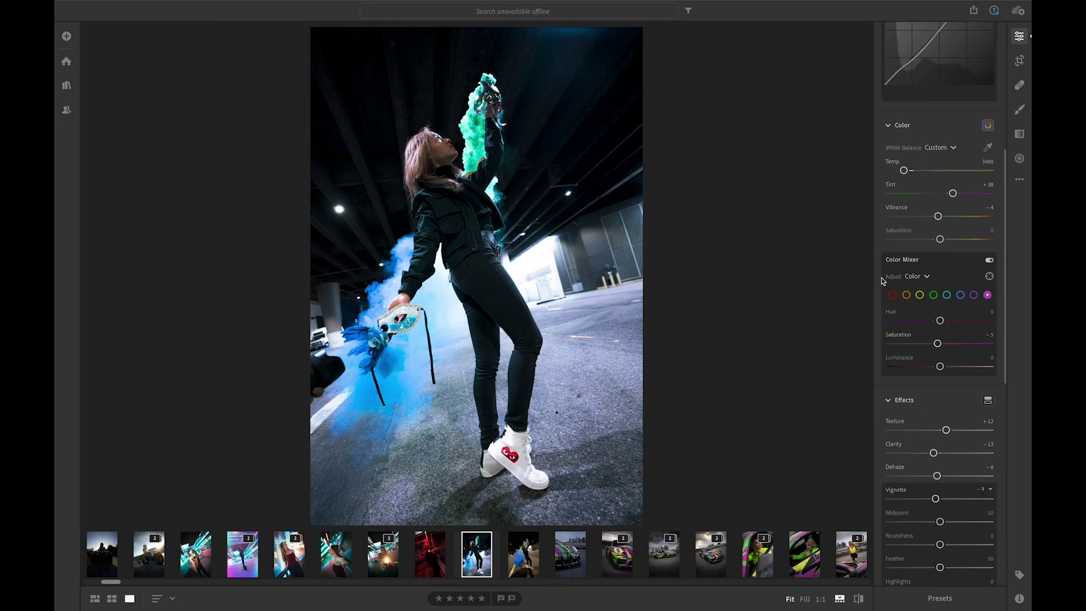
pyautogui.scroll(6, 881, 281)
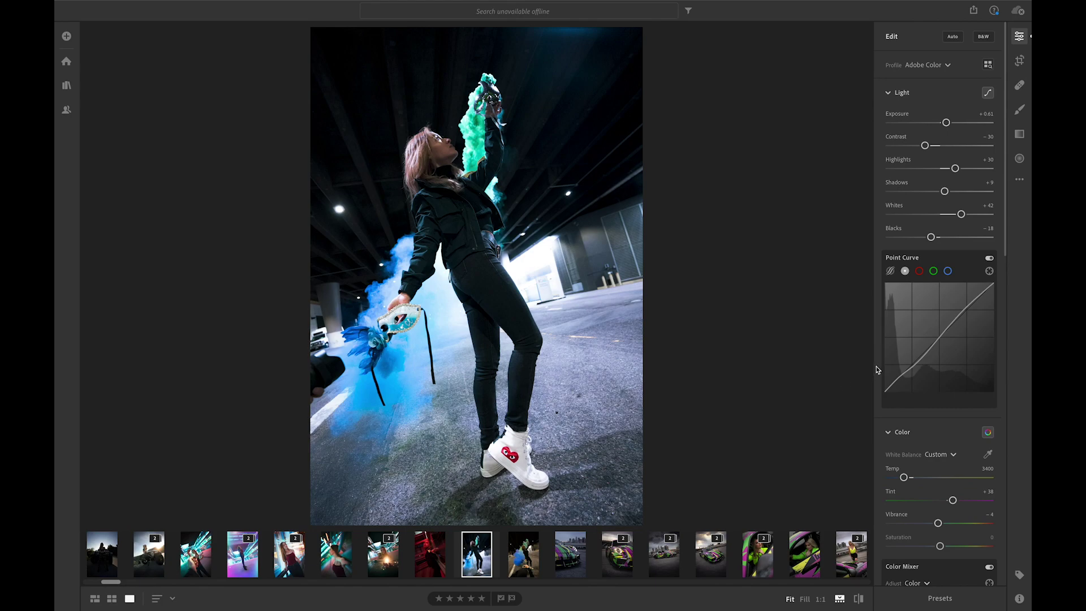
# Nudge the blue curve's highlight point, undoing a change to its shadow point
pyautogui.click(948, 271)
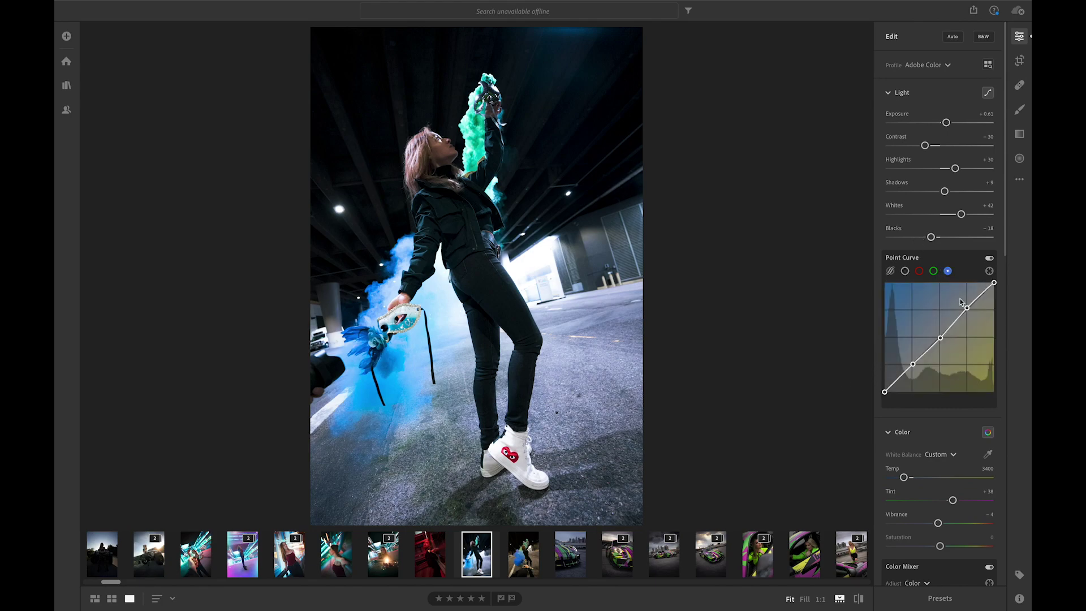
pyautogui.moveTo(966, 305); pyautogui.dragTo(971, 314)
pyautogui.moveTo(914, 363); pyautogui.dragTo(919, 371)
pyautogui.hotkey('ctrl', 'z')
pyautogui.moveTo(969, 311); pyautogui.dragTo(968, 310)
# Create a brush mask and paint it over the garage floor around her legs
pyautogui.click(1021, 111)
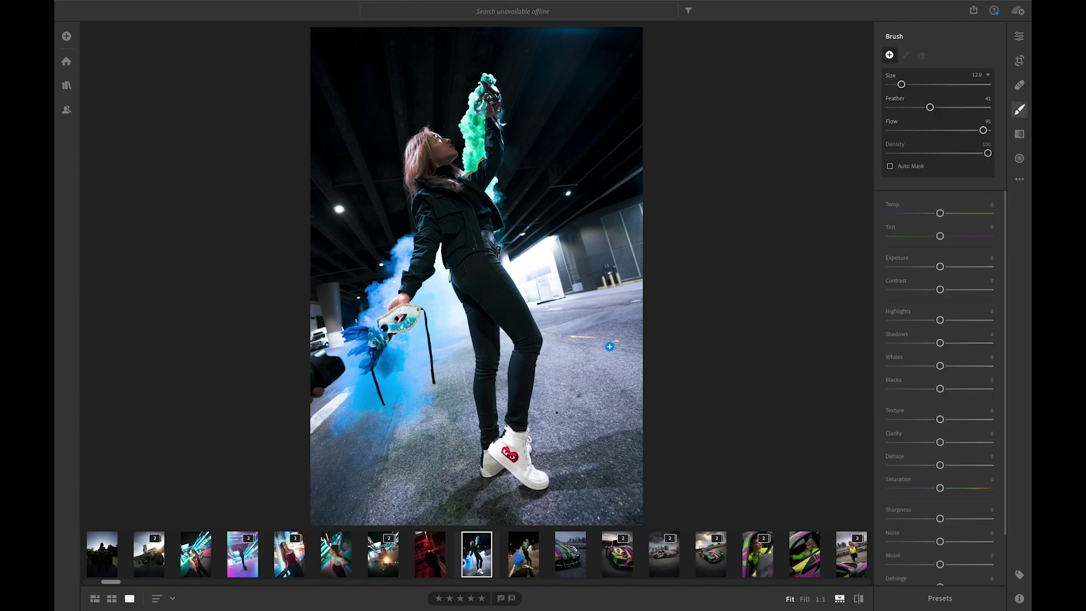
pyautogui.click(575, 381)
pyautogui.press('h')
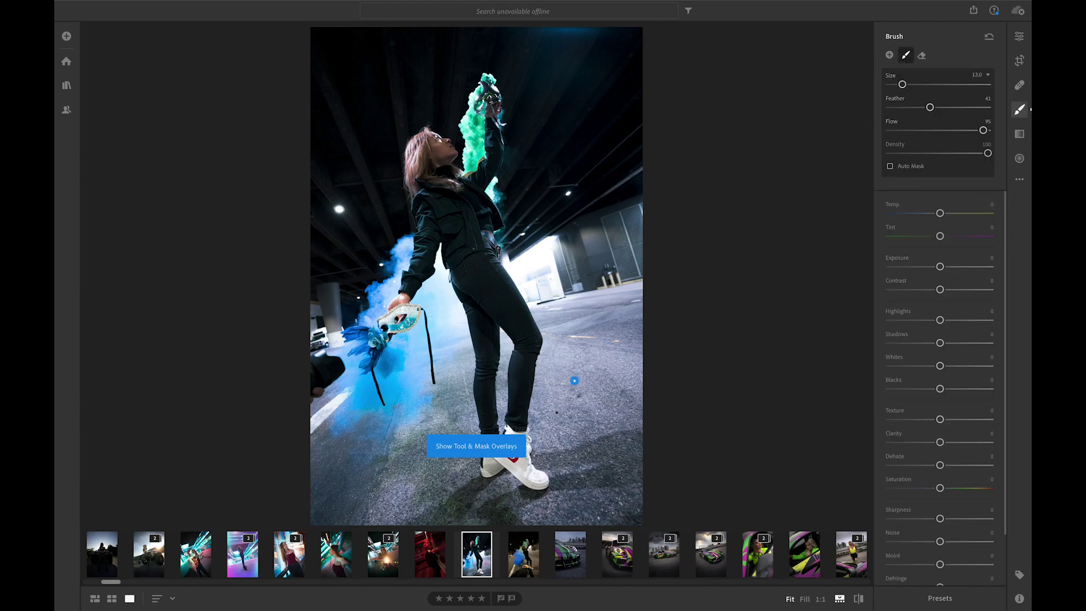
pyautogui.moveTo(575, 380)
pyautogui.mouseDown()
pyautogui.moveTo(577, 323)
pyautogui.moveTo(645, 314)
pyautogui.mouseUp()
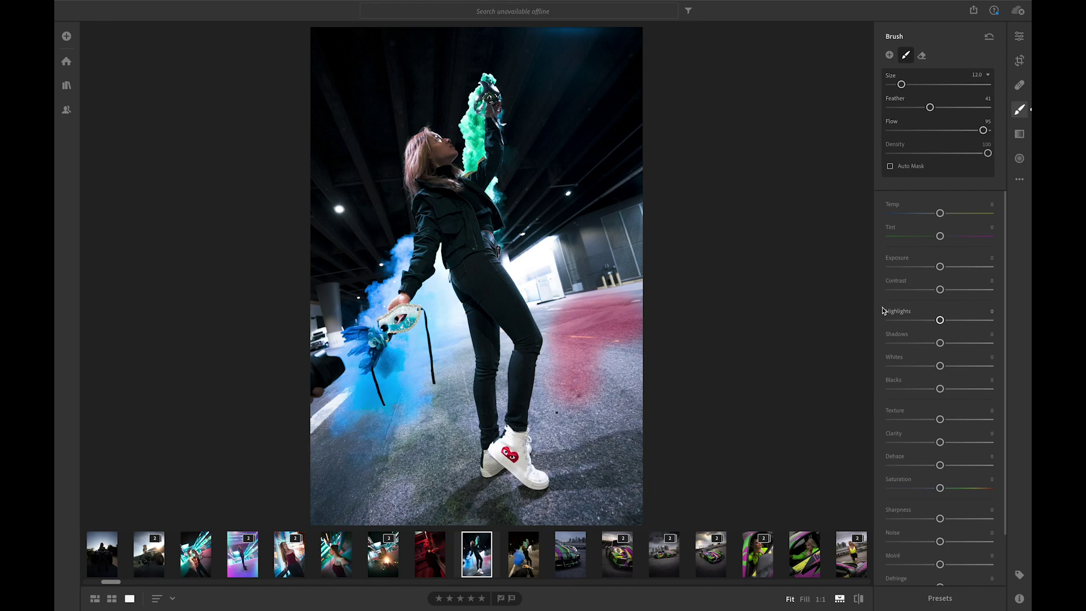
pyautogui.scroll(-2, 884, 310)
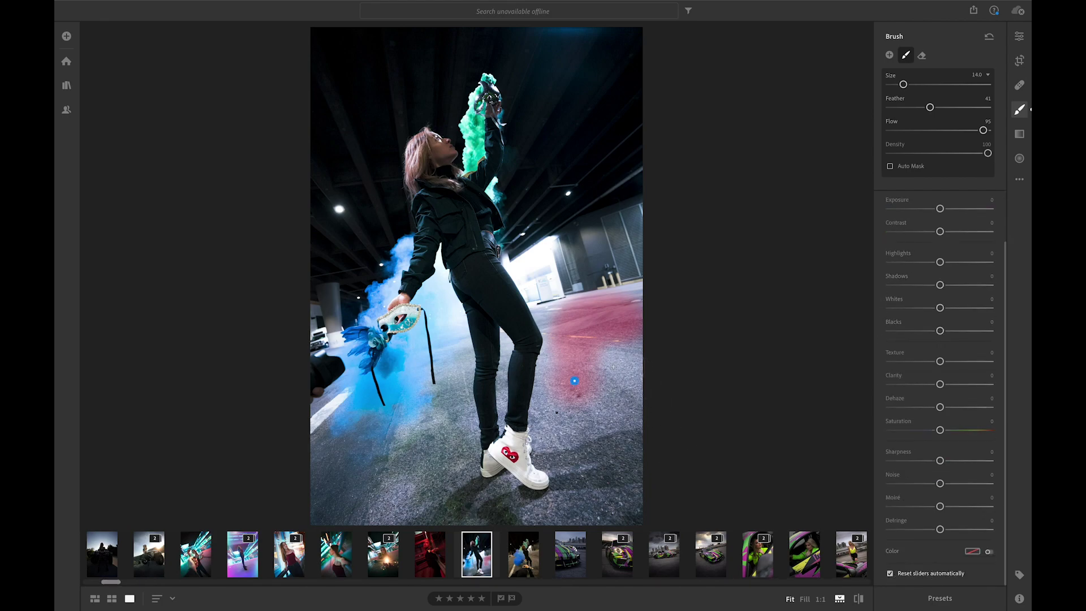
pyautogui.moveTo(613, 367)
pyautogui.mouseDown()
pyautogui.moveTo(647, 339)
pyautogui.moveTo(651, 315)
pyautogui.moveTo(617, 390)
pyautogui.moveTo(565, 378)
pyautogui.moveTo(560, 436)
pyautogui.moveTo(628, 489)
pyautogui.moveTo(628, 409)
pyautogui.moveTo(594, 473)
pyautogui.mouseUp()
pyautogui.press('[')
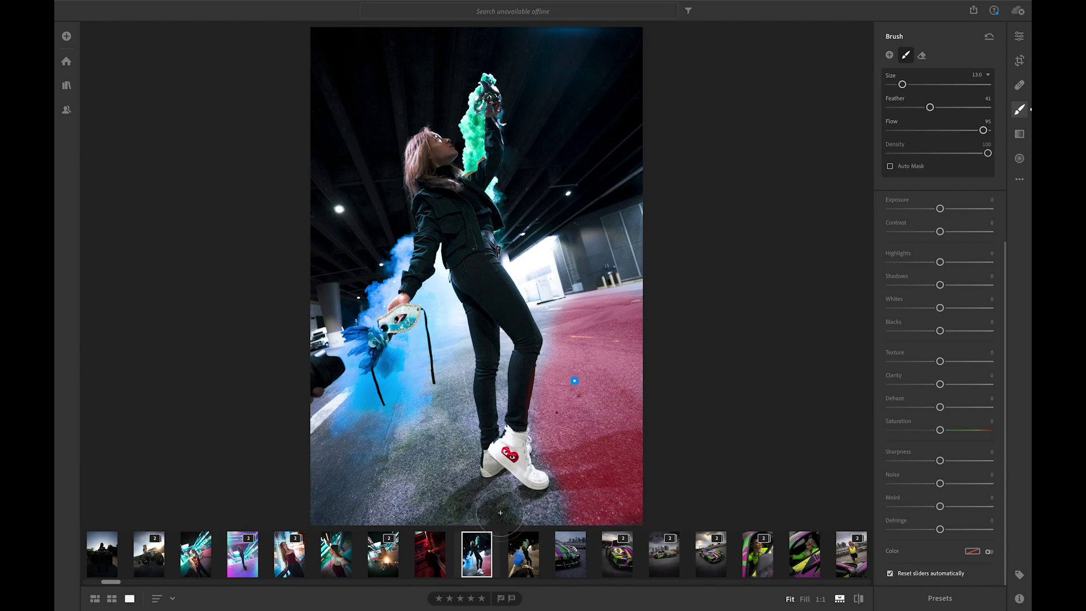
pyautogui.moveTo(469, 492)
pyautogui.mouseDown()
pyautogui.moveTo(445, 413)
pyautogui.moveTo(453, 394)
pyautogui.mouseUp()
pyautogui.press('[')
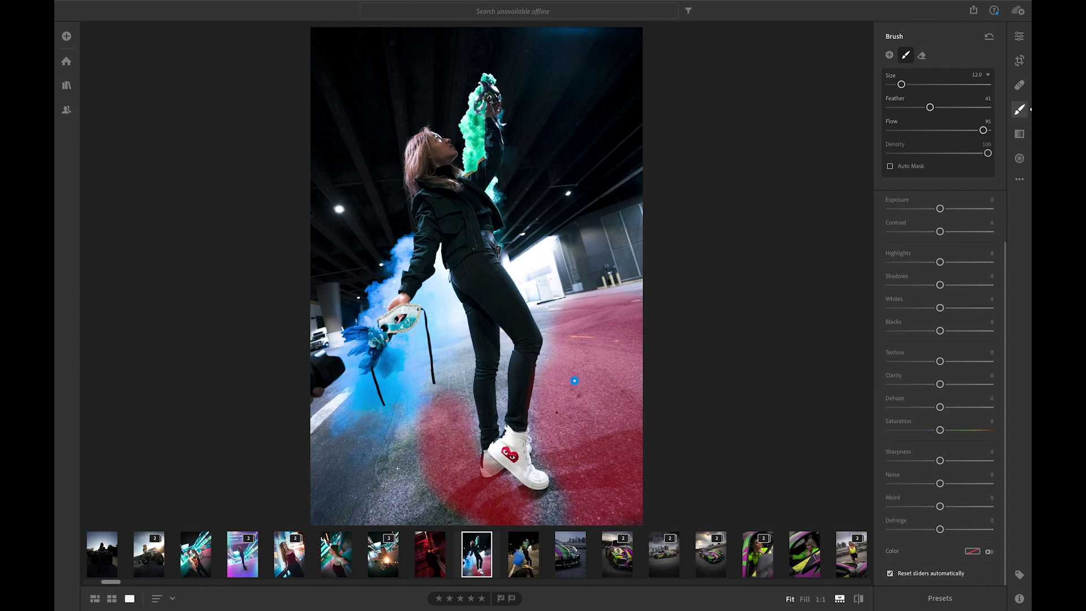
pyautogui.moveTo(398, 469)
pyautogui.mouseDown()
pyautogui.moveTo(334, 455)
pyautogui.moveTo(322, 484)
pyautogui.moveTo(355, 504)
pyautogui.moveTo(439, 506)
pyautogui.moveTo(467, 524)
pyautogui.moveTo(304, 523)
pyautogui.moveTo(317, 523)
pyautogui.mouseUp()
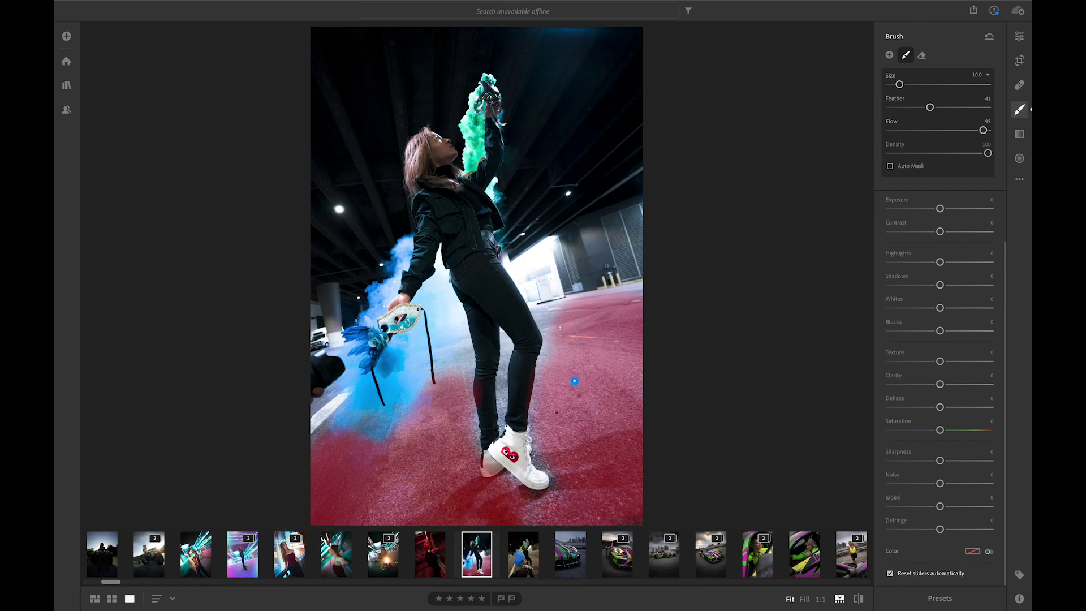
pyautogui.moveTo(576, 319)
pyautogui.mouseDown()
pyautogui.moveTo(600, 293)
pyautogui.moveTo(643, 290)
pyautogui.moveTo(541, 324)
pyautogui.moveTo(557, 344)
pyautogui.moveTo(553, 375)
pyautogui.mouseUp()
# Paint the mask over both jean legs, then erase it from the white shoe
pyautogui.press('[')
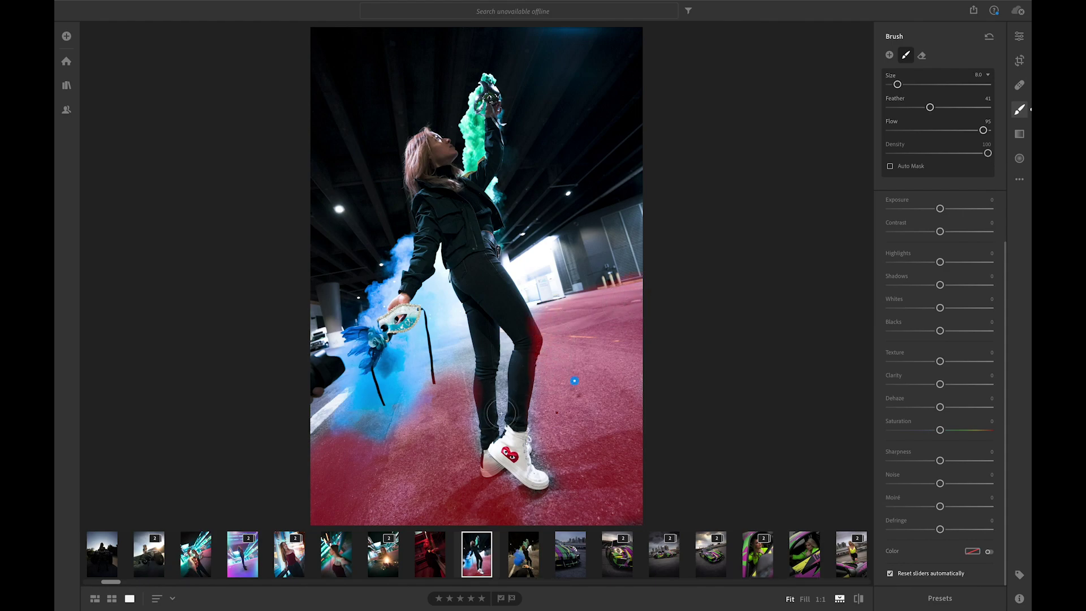
pyautogui.moveTo(512, 345)
pyautogui.mouseDown()
pyautogui.moveTo(473, 382)
pyautogui.moveTo(468, 436)
pyautogui.mouseUp()
pyautogui.moveTo(468, 366); pyautogui.dragTo(473, 356)
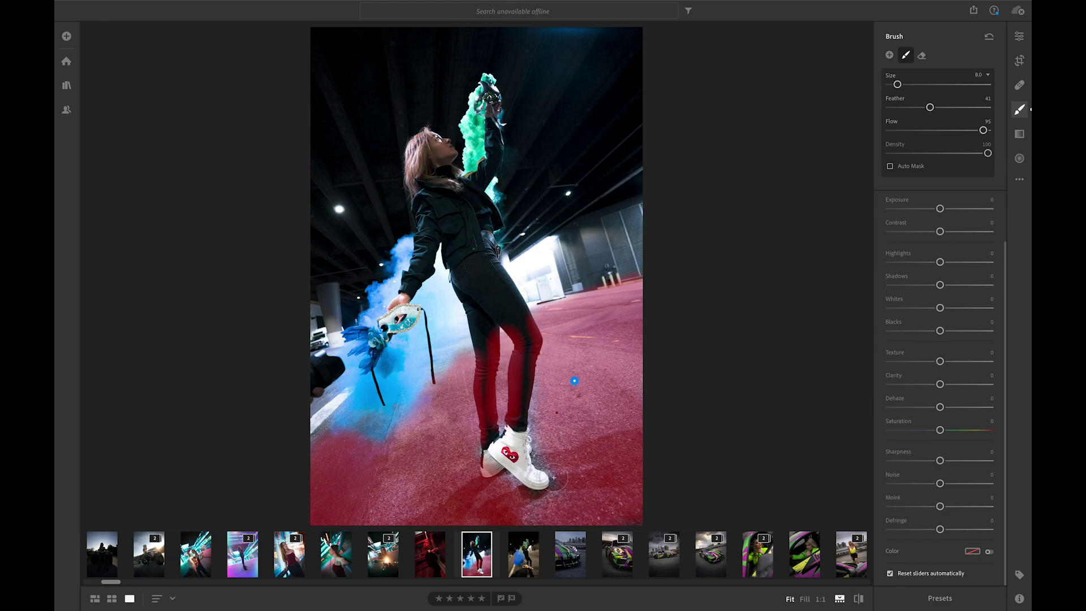
pyautogui.moveTo(520, 495)
pyautogui.mouseDown()
pyautogui.moveTo(502, 447)
pyautogui.moveTo(487, 470)
pyautogui.mouseUp()
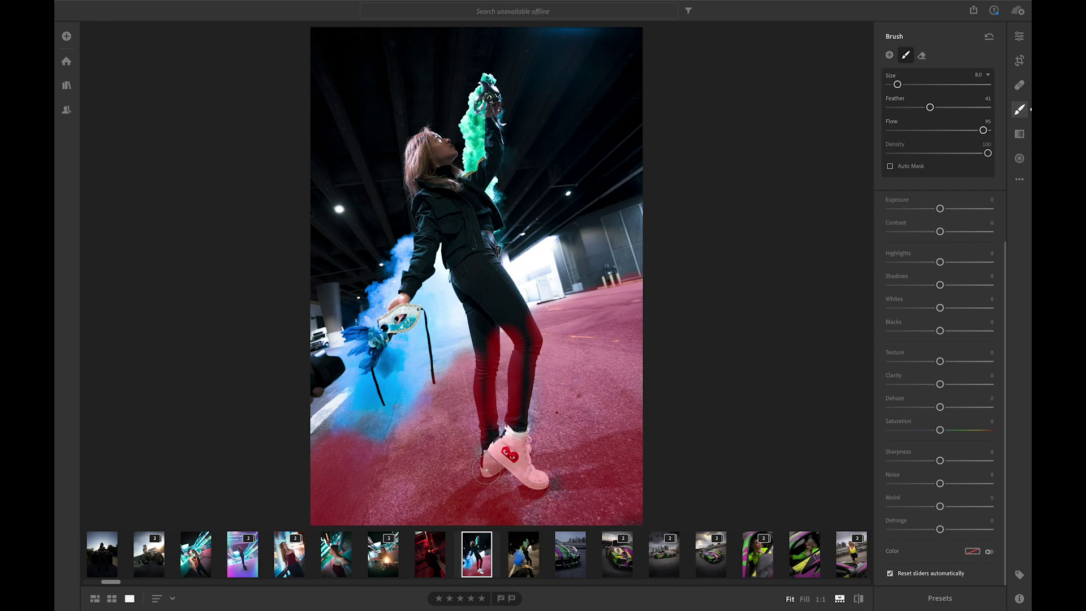
pyautogui.click(922, 54)
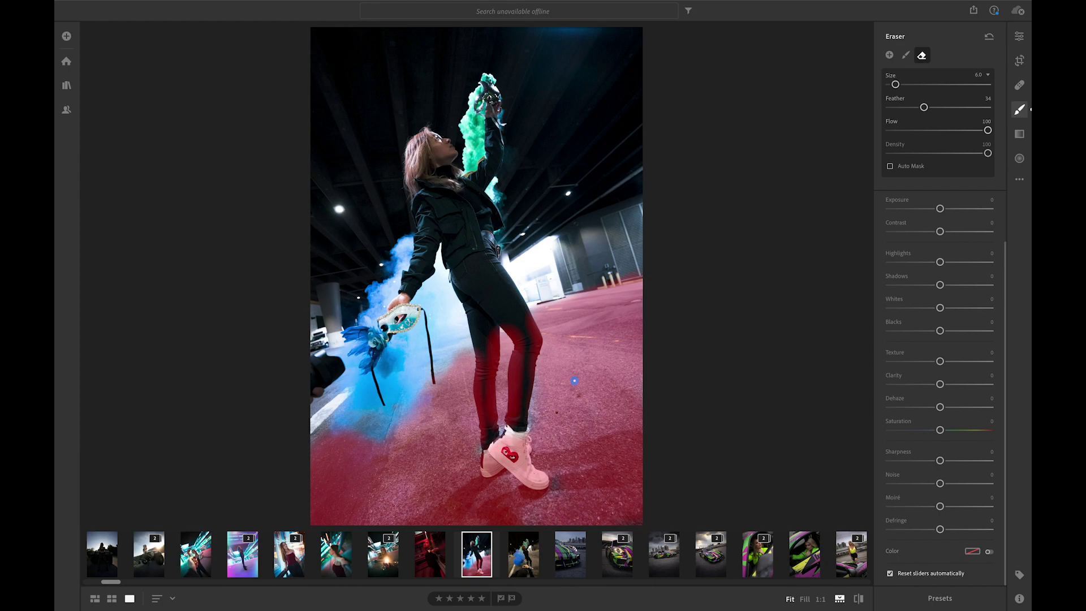
pyautogui.moveTo(508, 452)
pyautogui.mouseDown()
pyautogui.moveTo(516, 461)
pyautogui.moveTo(503, 447)
pyautogui.mouseUp()
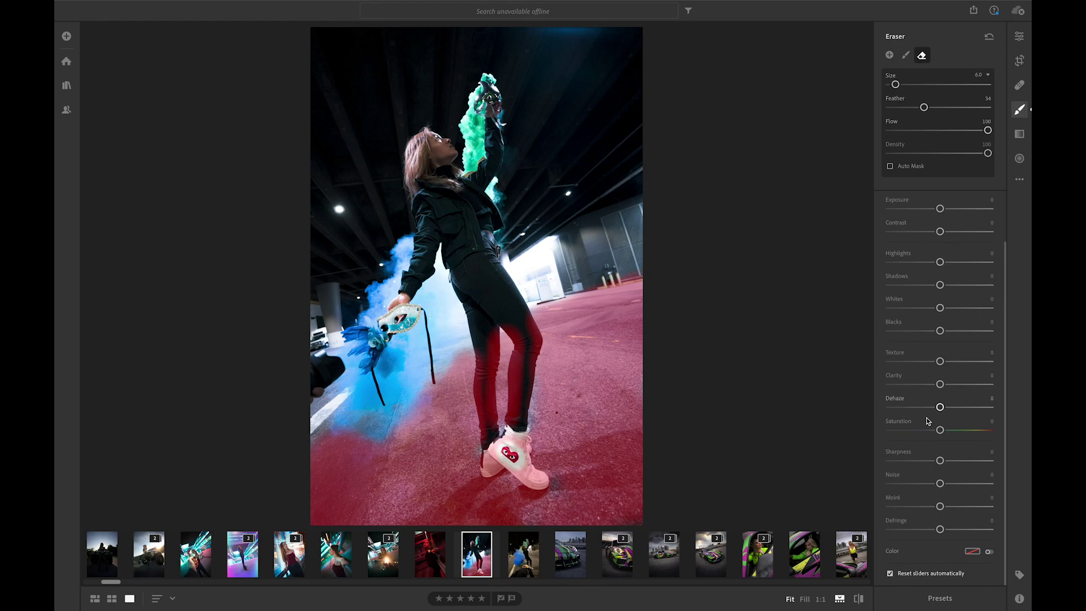
# Adjust the mask's saturation, ending with Saturation −17 and Temp +7
pyautogui.moveTo(941, 430); pyautogui.dragTo(922, 431)
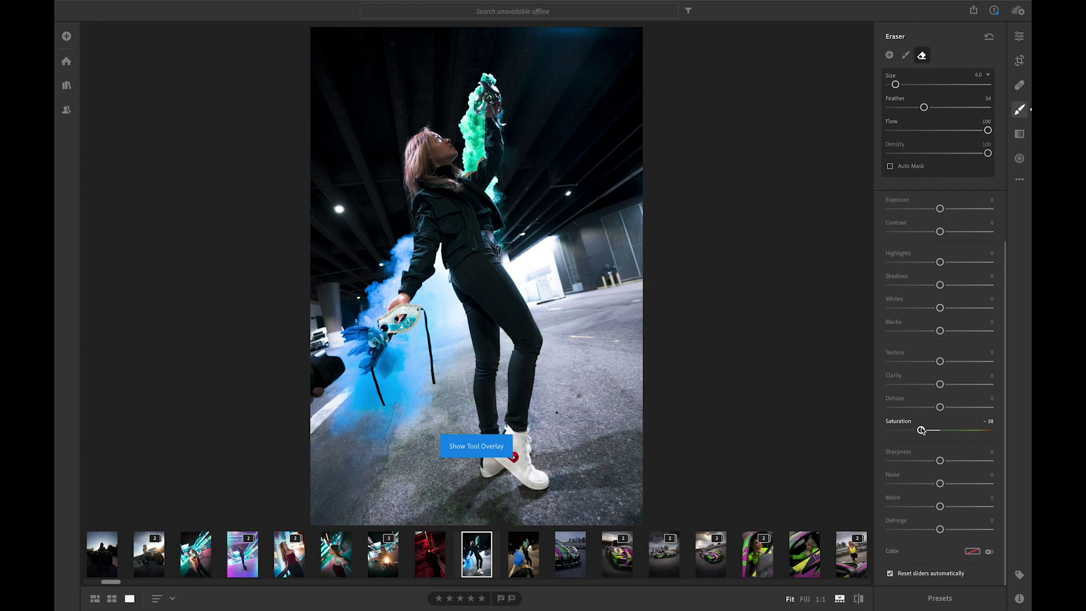
pyautogui.hotkey('ctrl', 'z')
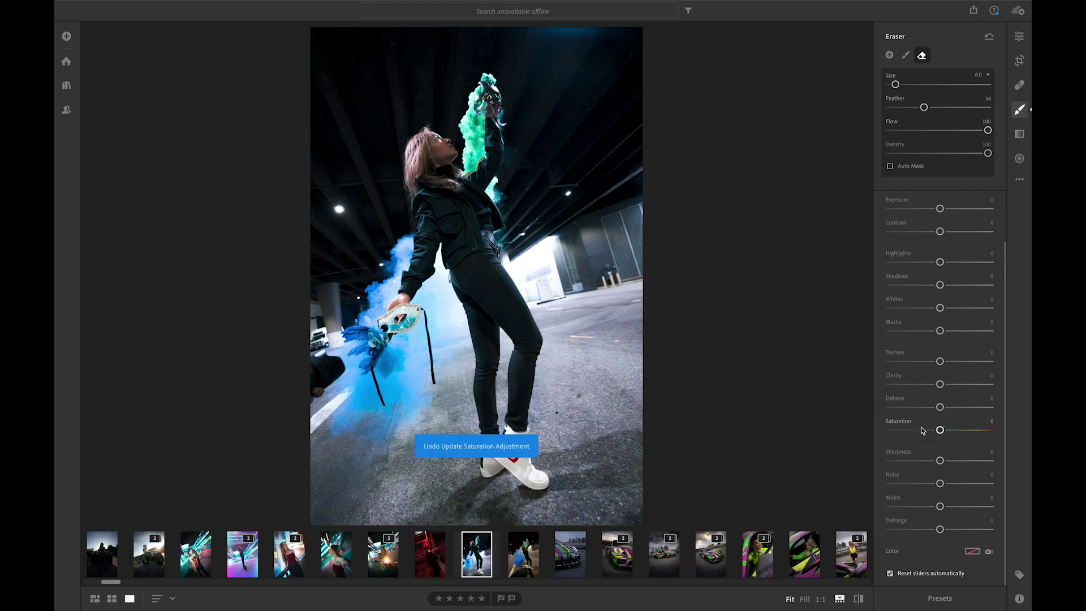
pyautogui.click(922, 430)
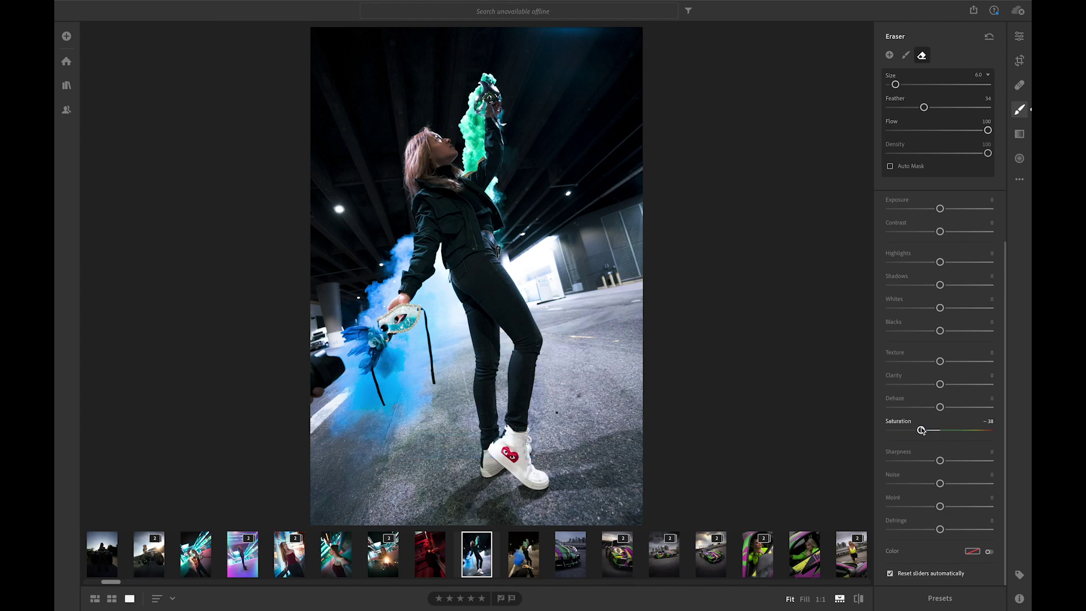
pyautogui.click(951, 431)
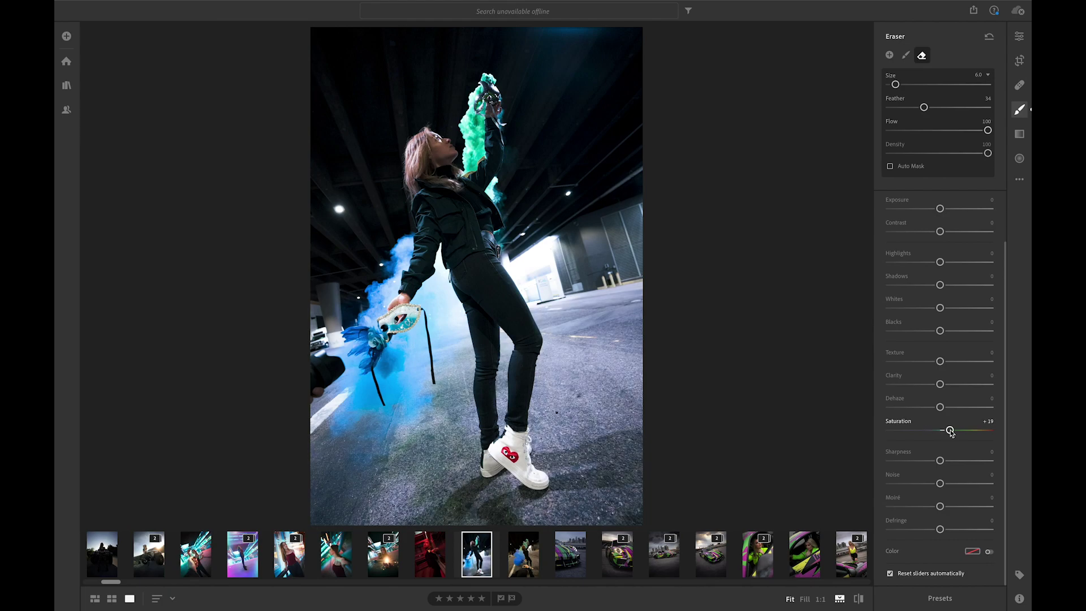
pyautogui.click(925, 431)
pyautogui.scroll(2, 906, 228)
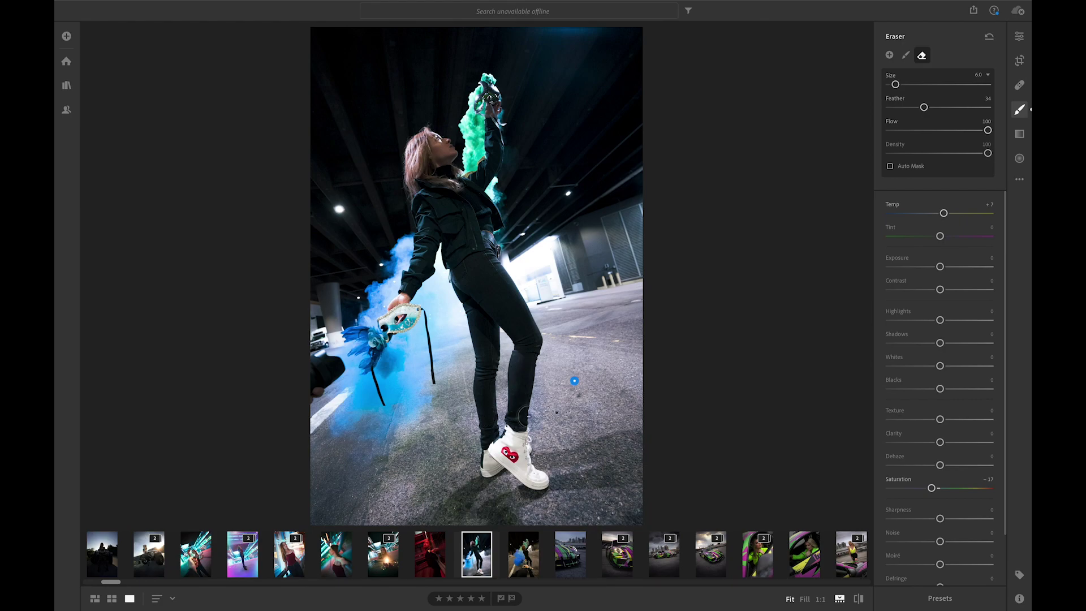
pyautogui.click(907, 56)
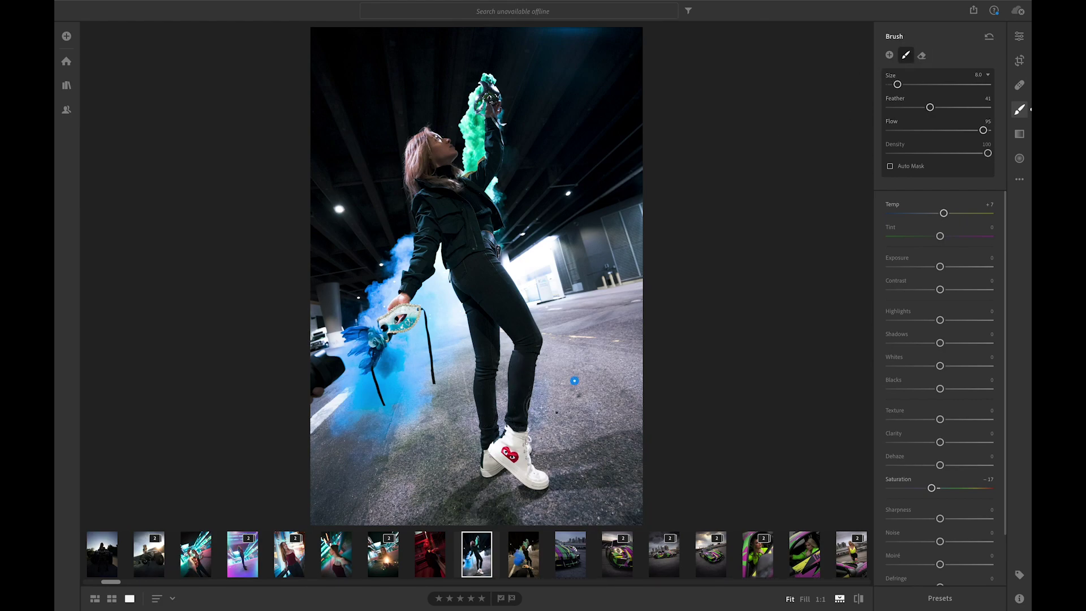
# Begin a new brush mask at 0 saturation, painting up her arm and shoulder
pyautogui.moveTo(538, 422); pyautogui.dragTo(492, 418)
pyautogui.press('[')
pyautogui.press('h')
pyautogui.click(901, 59)
pyautogui.press(']')
pyautogui.press('[')
pyautogui.press('[')
pyautogui.press('[')
pyautogui.press('h')
pyautogui.press('h')
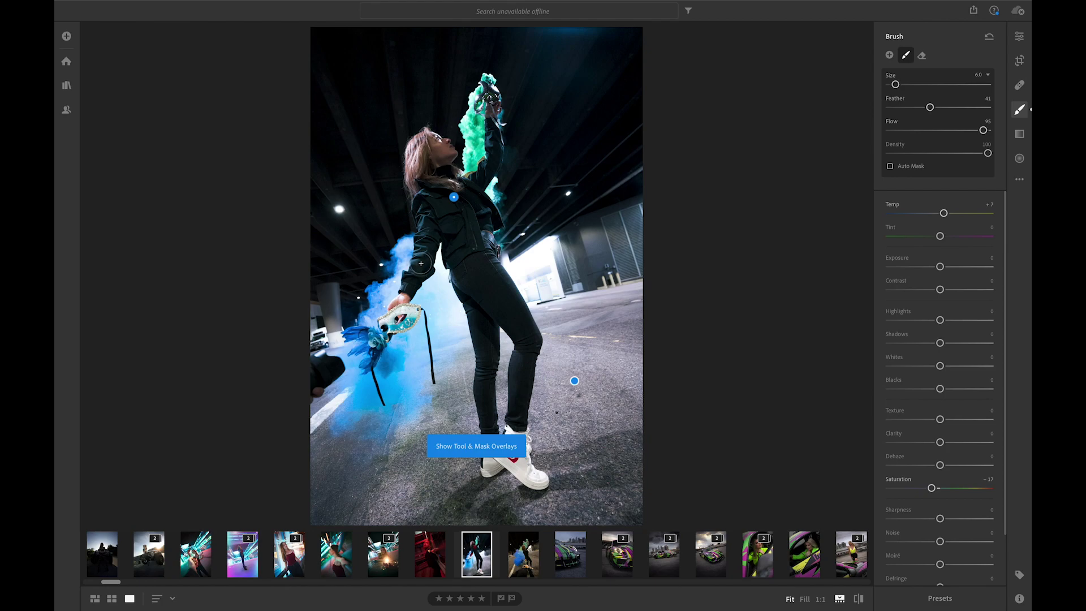
pyautogui.press('o')
pyautogui.moveTo(424, 248); pyautogui.dragTo(424, 202)
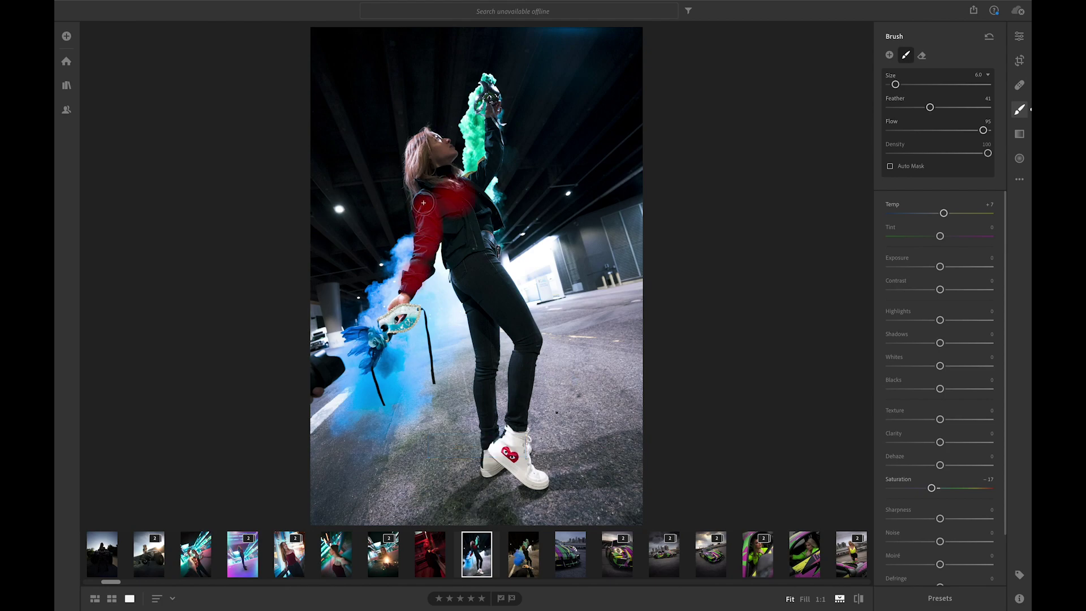
pyautogui.doubleClick(932, 488)
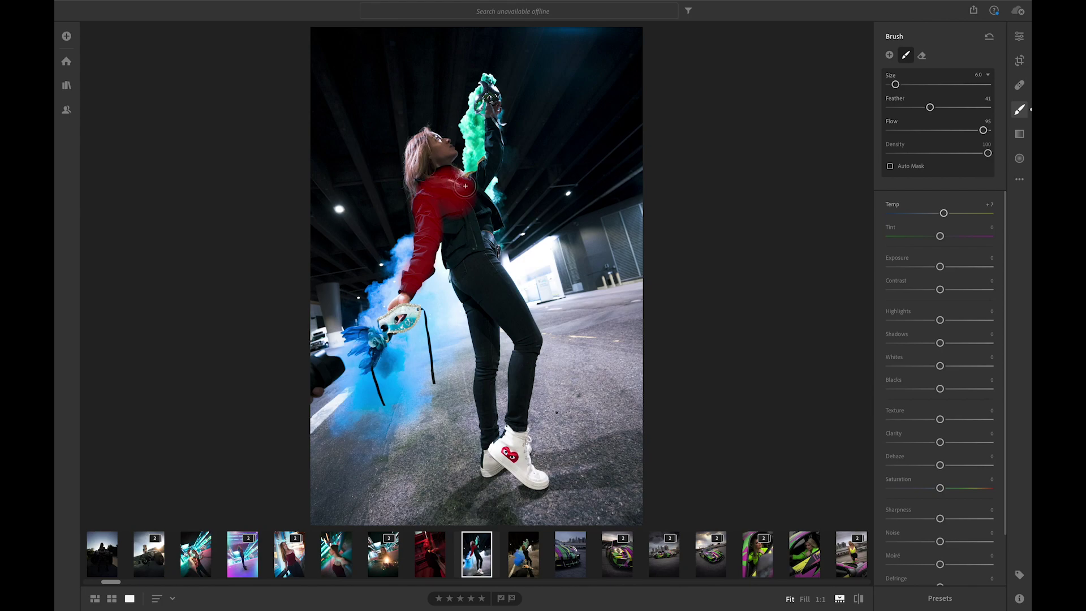
# Paint the mask along the raised arm, across the chest and down both legs
pyautogui.press('[')
pyautogui.moveTo(493, 145)
pyautogui.mouseDown()
pyautogui.moveTo(484, 178)
pyautogui.moveTo(491, 110)
pyautogui.mouseUp()
pyautogui.press(']')
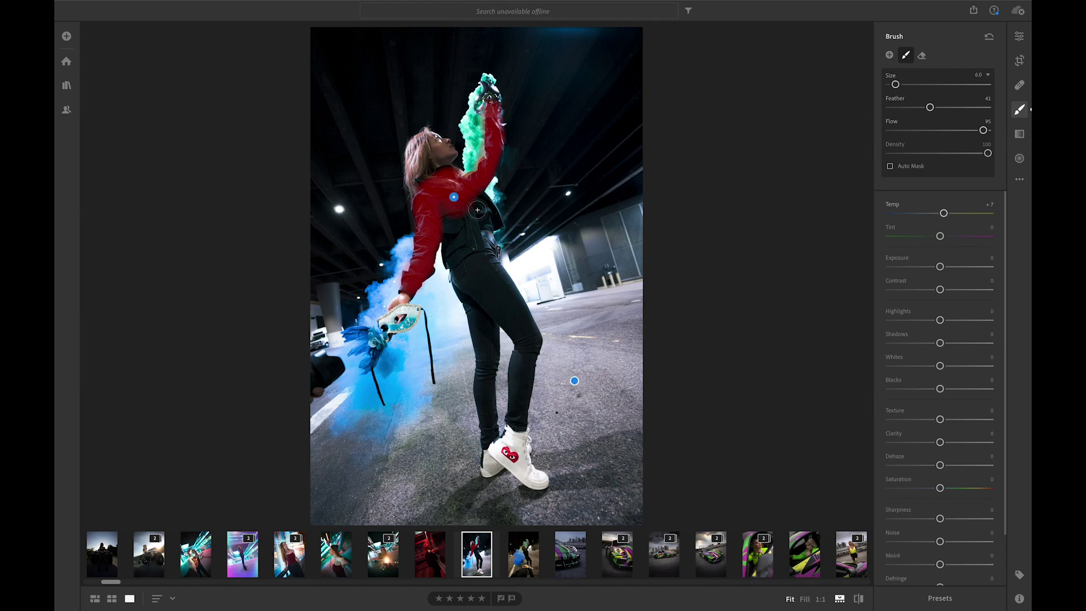
pyautogui.moveTo(478, 210)
pyautogui.mouseDown()
pyautogui.moveTo(492, 280)
pyautogui.moveTo(528, 336)
pyautogui.moveTo(493, 317)
pyautogui.moveTo(487, 349)
pyautogui.moveTo(453, 238)
pyautogui.moveTo(469, 249)
pyautogui.moveTo(480, 289)
pyautogui.moveTo(449, 217)
pyautogui.moveTo(461, 209)
pyautogui.moveTo(486, 224)
pyautogui.mouseUp()
pyautogui.press('[')
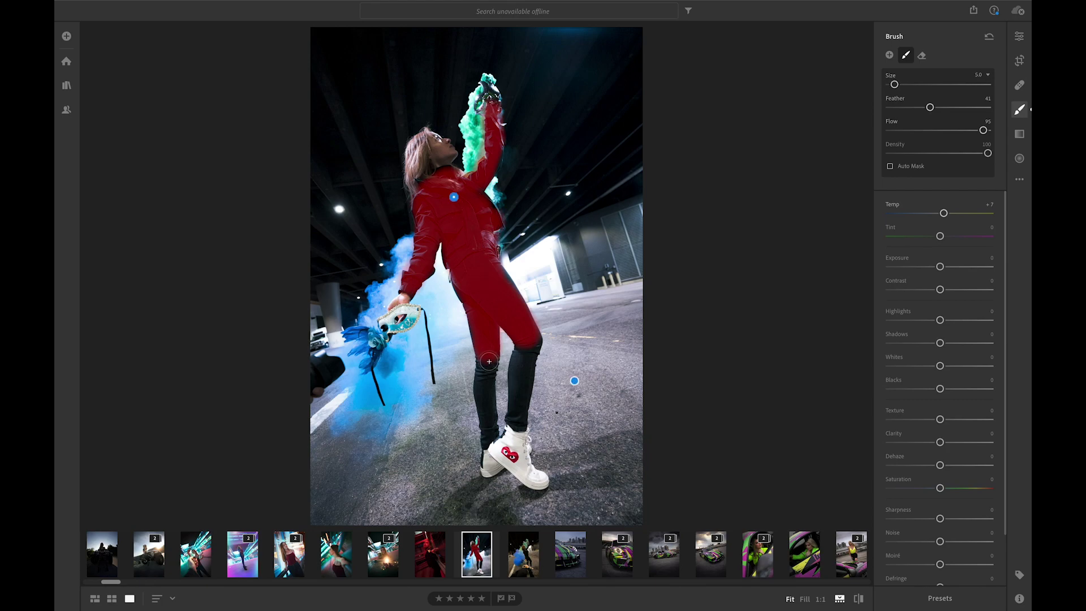
pyautogui.press(']')
pyautogui.moveTo(487, 419); pyautogui.dragTo(483, 390)
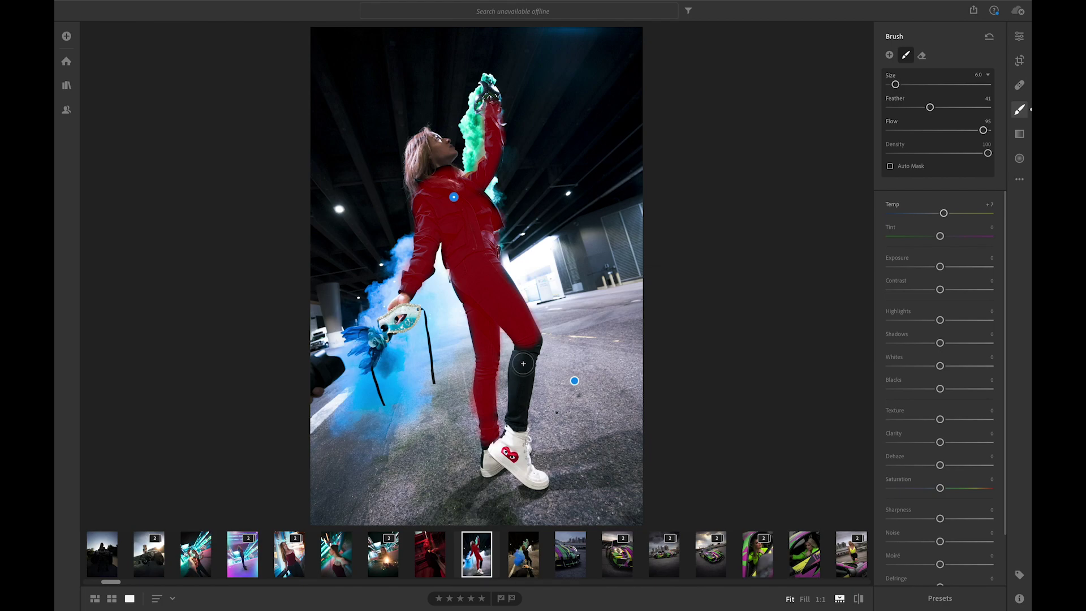
pyautogui.moveTo(518, 415); pyautogui.dragTo(533, 338)
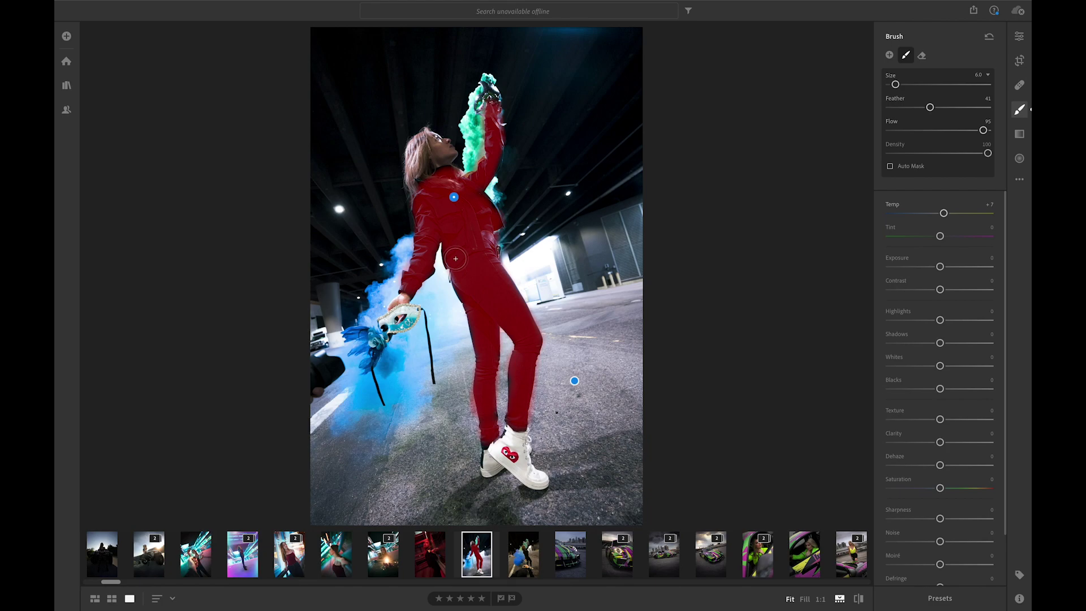
# Paint the mask over her neck, hair and face, erasing the spill above her head
pyautogui.press('[')
pyautogui.moveTo(439, 156); pyautogui.dragTo(436, 163)
pyautogui.moveTo(445, 152); pyautogui.dragTo(448, 167)
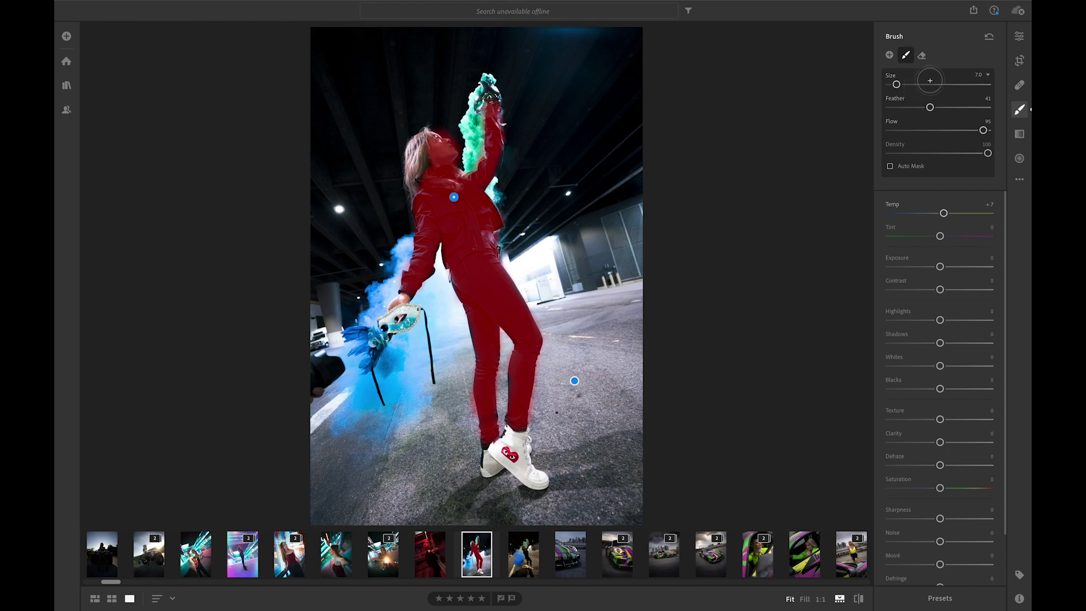
pyautogui.click(922, 54)
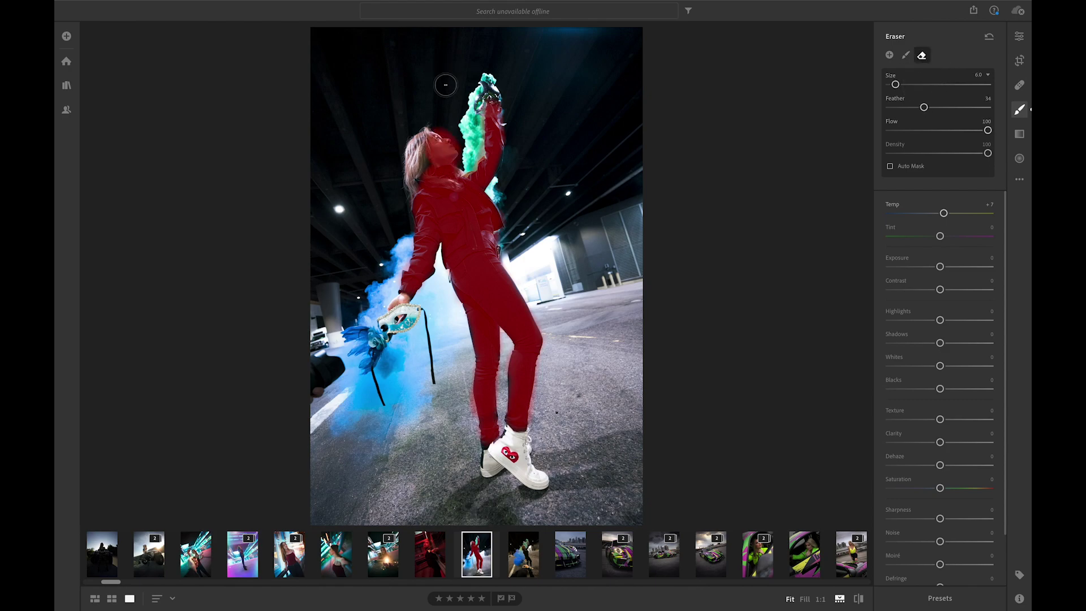
pyautogui.moveTo(439, 126); pyautogui.dragTo(473, 145)
pyautogui.click(905, 55)
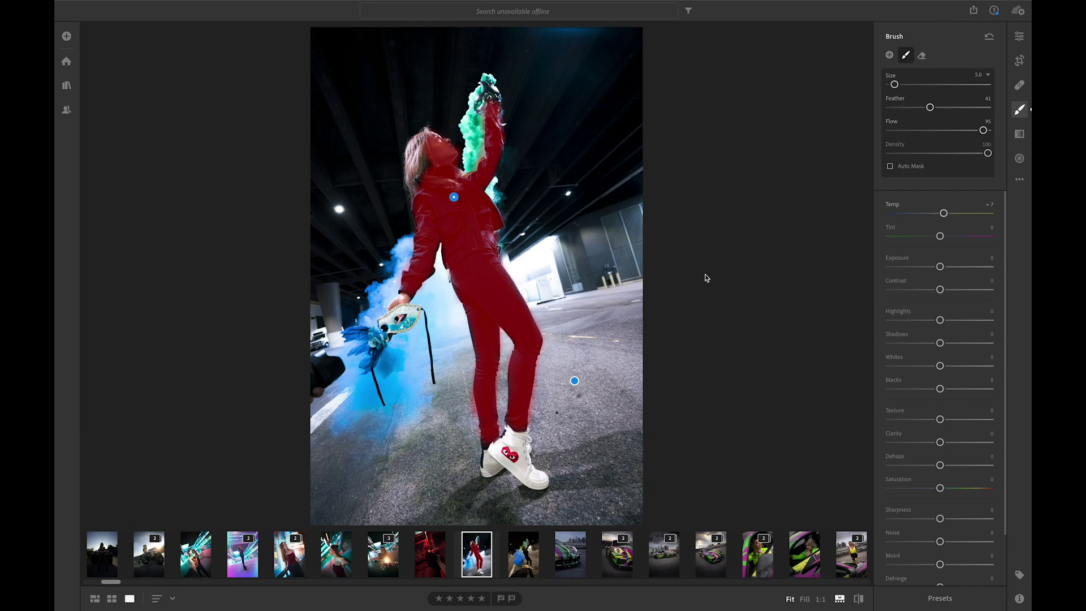
# Set the mask's Exposure to +0.80, Dehaze to +14 and Blacks to −6
pyautogui.press('h')
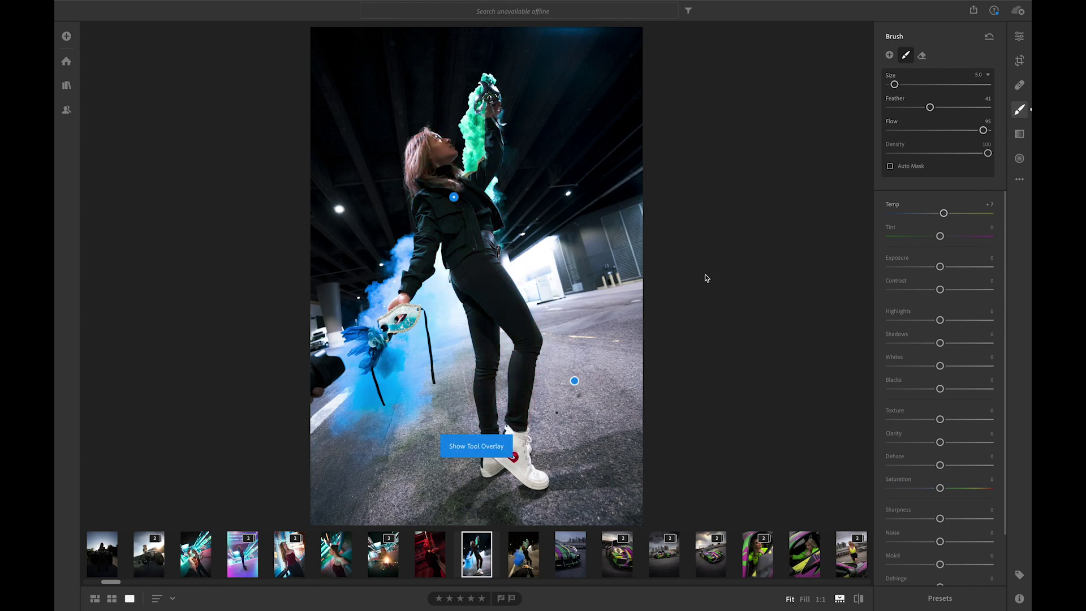
pyautogui.moveTo(941, 266); pyautogui.dragTo(957, 269)
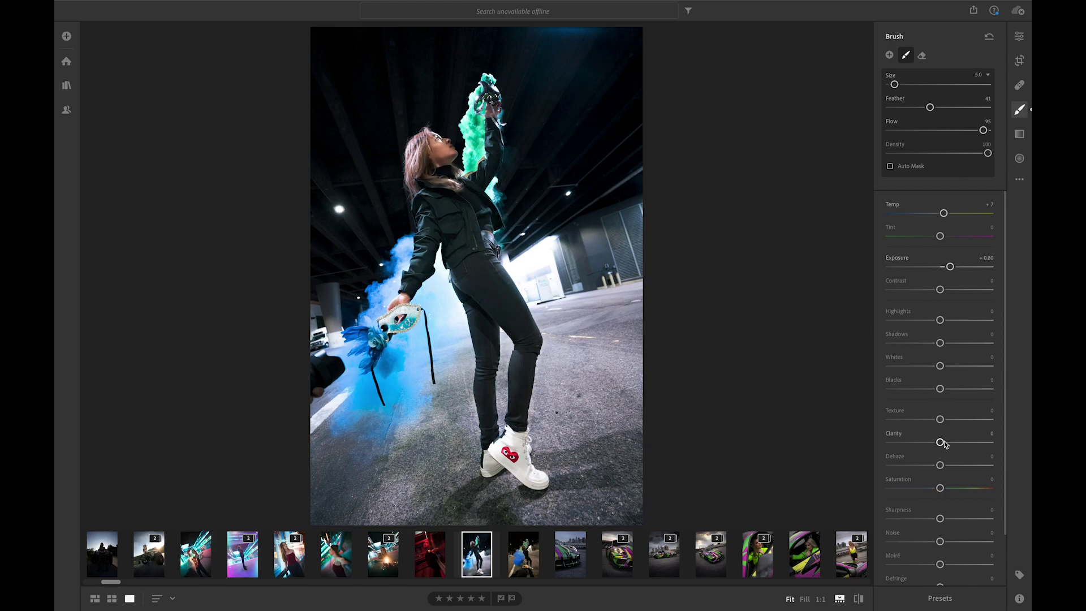
pyautogui.moveTo(942, 463); pyautogui.dragTo(949, 465)
pyautogui.moveTo(941, 390); pyautogui.dragTo(939, 392)
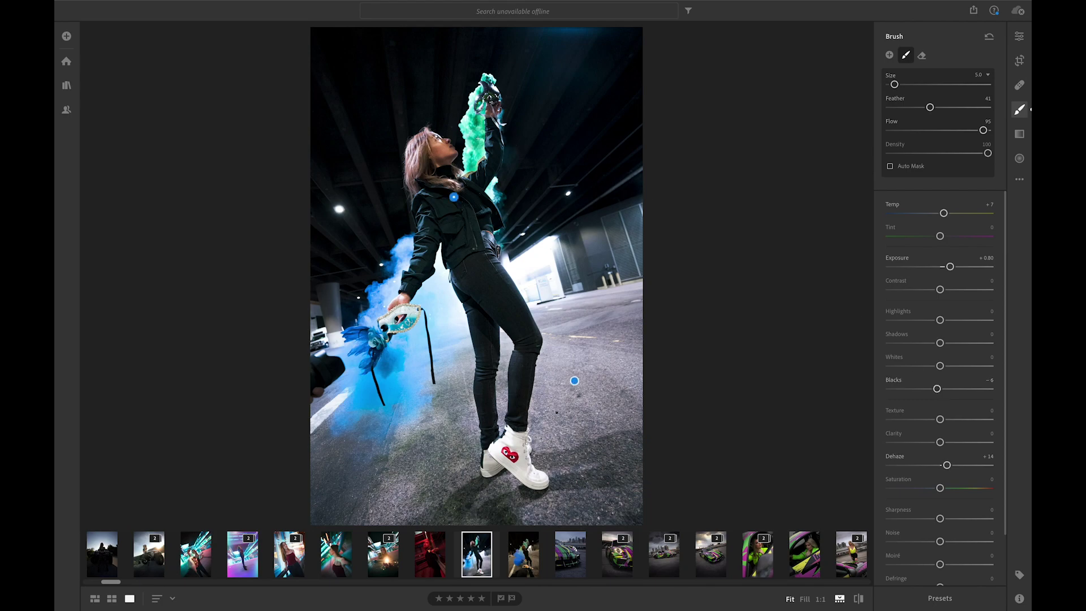
# Zoom to 1:1 on her face to check mask coverage, then fit the photo again
pyautogui.click(391, 247)
pyautogui.moveTo(381, 246); pyautogui.dragTo(295, 407)
pyautogui.press(']')
pyautogui.press(']')
pyautogui.press(']')
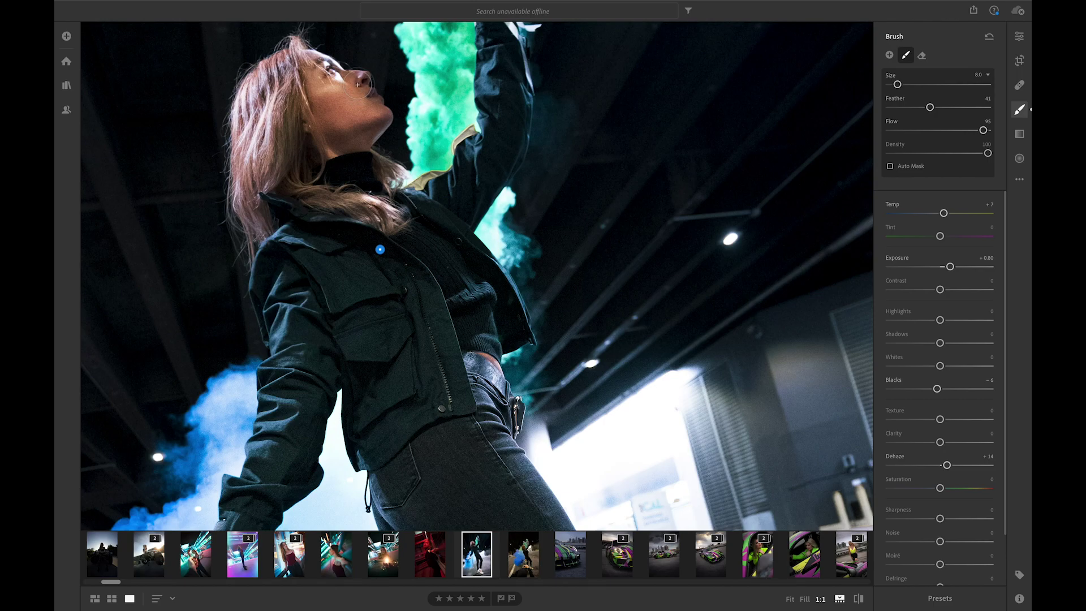
pyautogui.press('o')
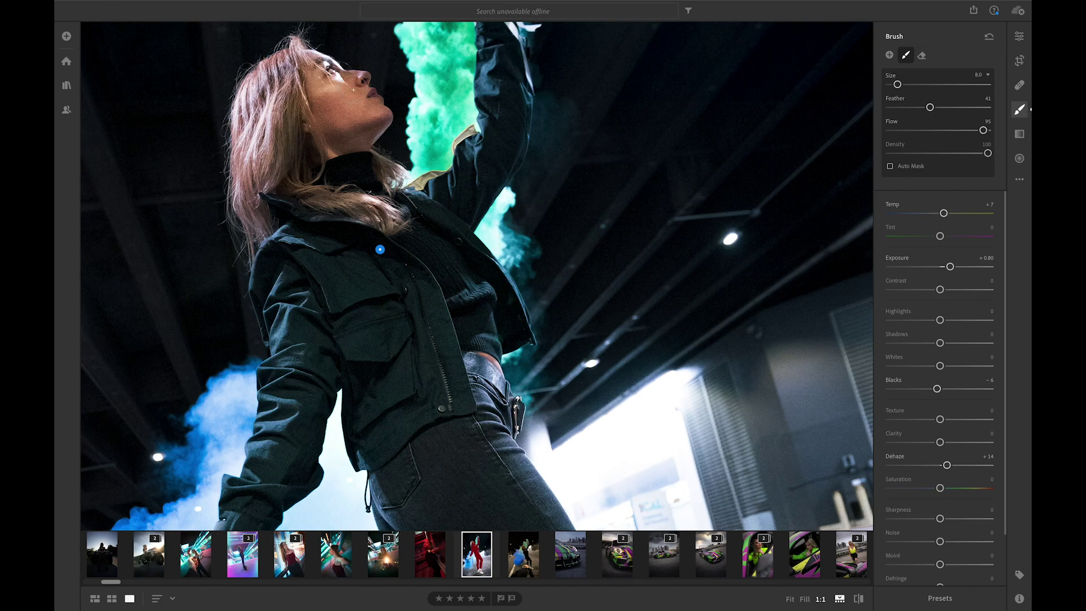
pyautogui.press('o')
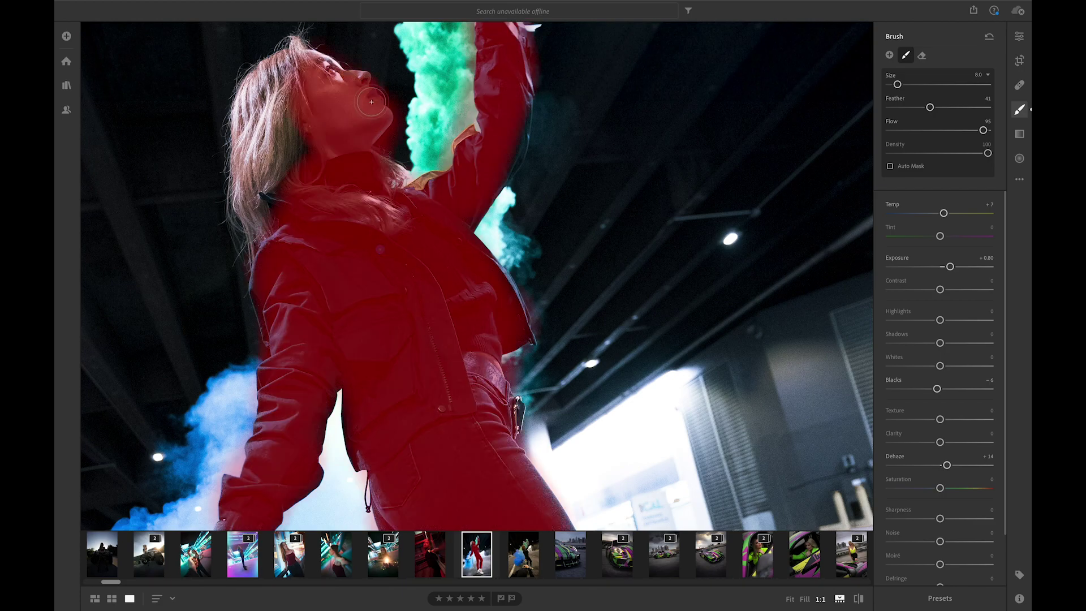
pyautogui.press('h')
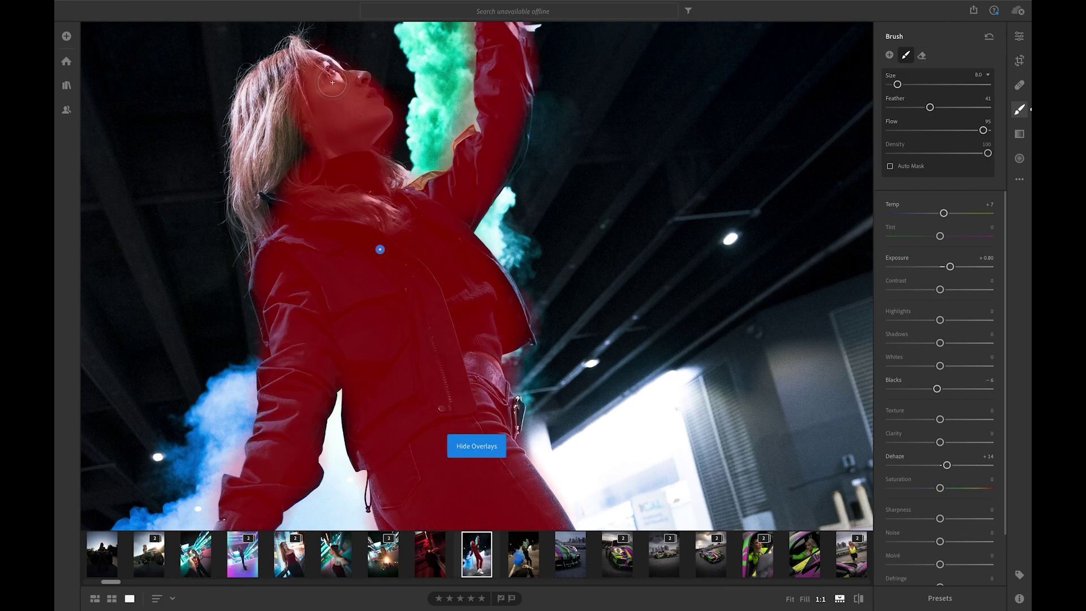
pyautogui.press('h')
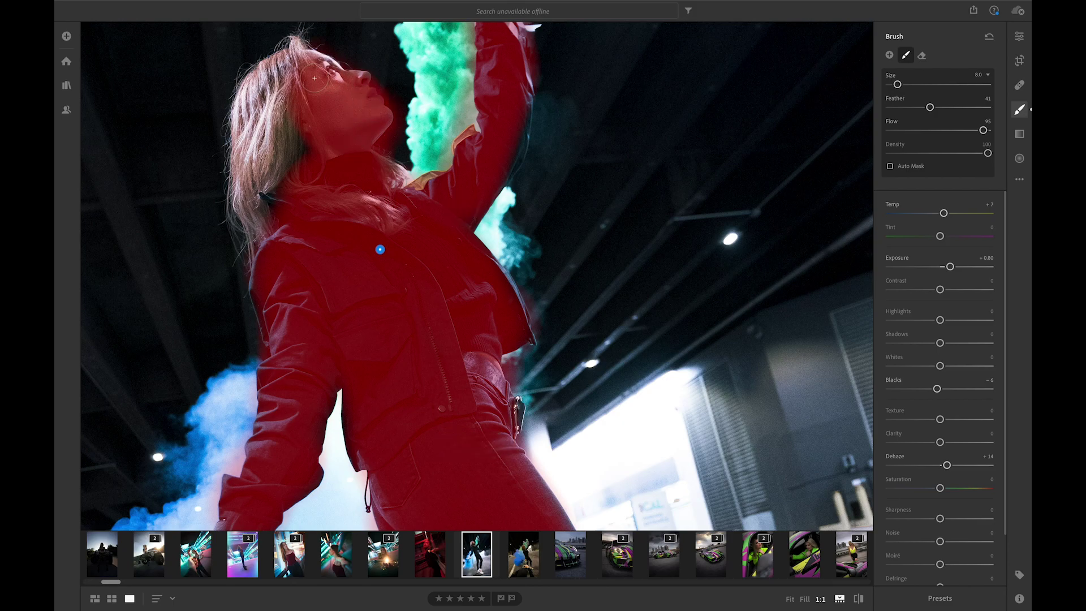
pyautogui.press('o')
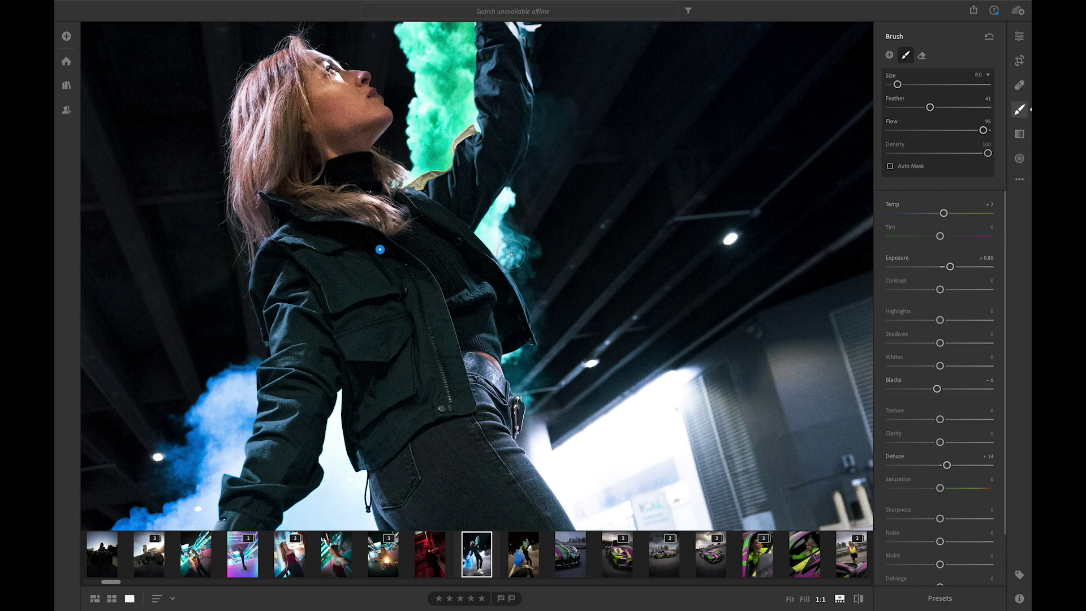
pyautogui.press('z')
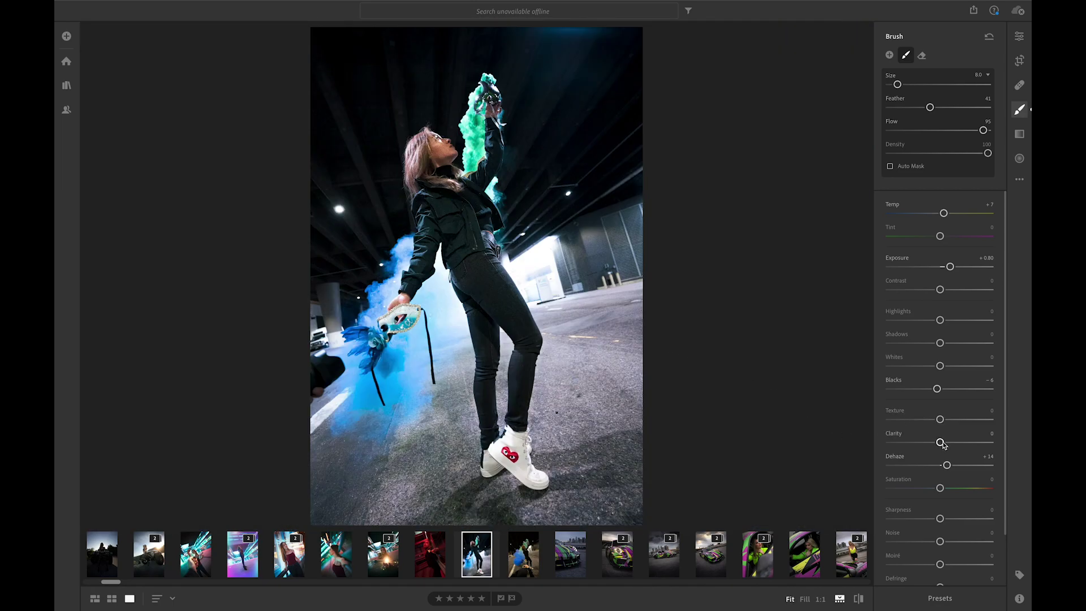
# Set the mask's Texture to +8 and Clarity to −9, and begin desaturating it
pyautogui.moveTo(940, 442); pyautogui.dragTo(944, 442)
pyautogui.moveTo(937, 444); pyautogui.dragTo(945, 420)
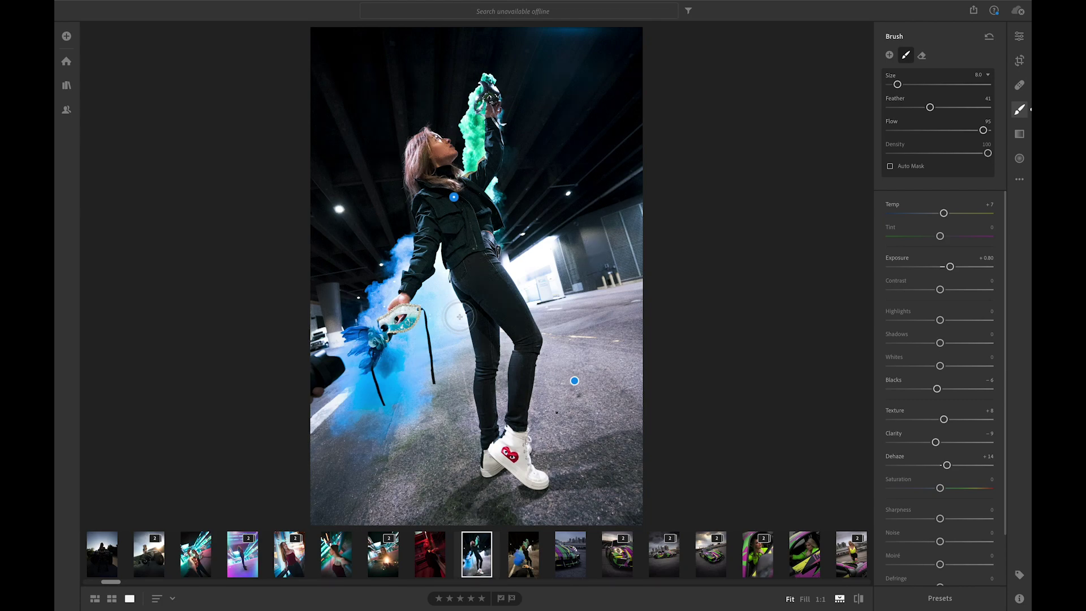
pyautogui.moveTo(941, 488); pyautogui.dragTo(936, 489)
pyautogui.moveTo(936, 488); pyautogui.dragTo(931, 488)
pyautogui.moveTo(930, 488); pyautogui.dragTo(922, 490)
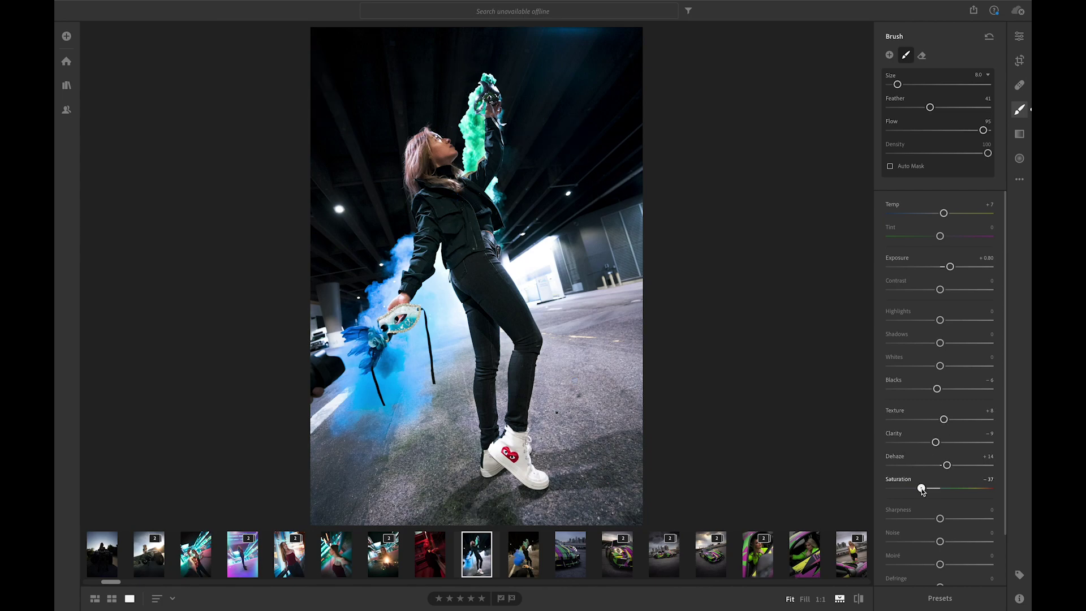
# Settle the mask at Temp −7, Tint +5 and Saturation −43
pyautogui.moveTo(944, 213); pyautogui.dragTo(947, 213)
pyautogui.click(939, 215)
pyautogui.click(942, 236)
pyautogui.moveTo(921, 487); pyautogui.dragTo(906, 489)
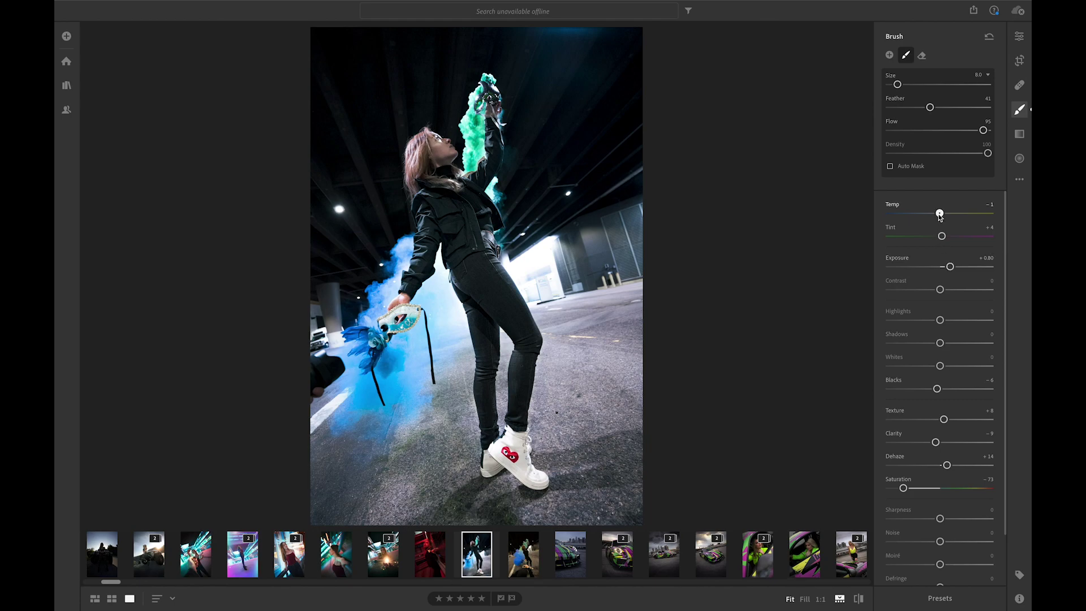
pyautogui.moveTo(940, 213); pyautogui.dragTo(948, 236)
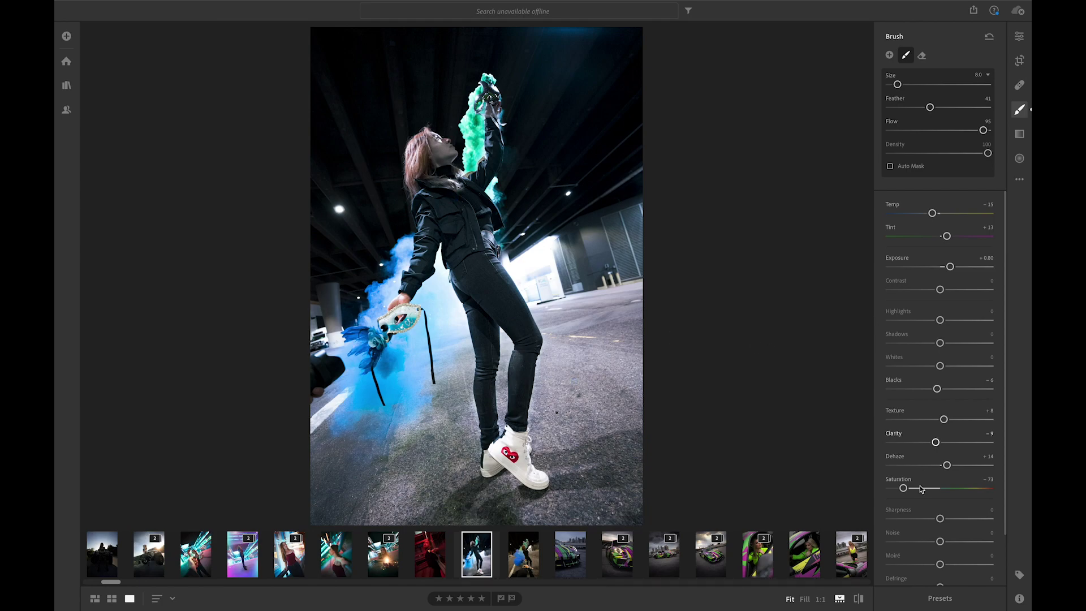
pyautogui.moveTo(904, 488); pyautogui.dragTo(919, 488)
pyautogui.moveTo(932, 213); pyautogui.dragTo(936, 214)
# Erase the existing brush mask from her face with an enlarged eraser
pyautogui.press('z')
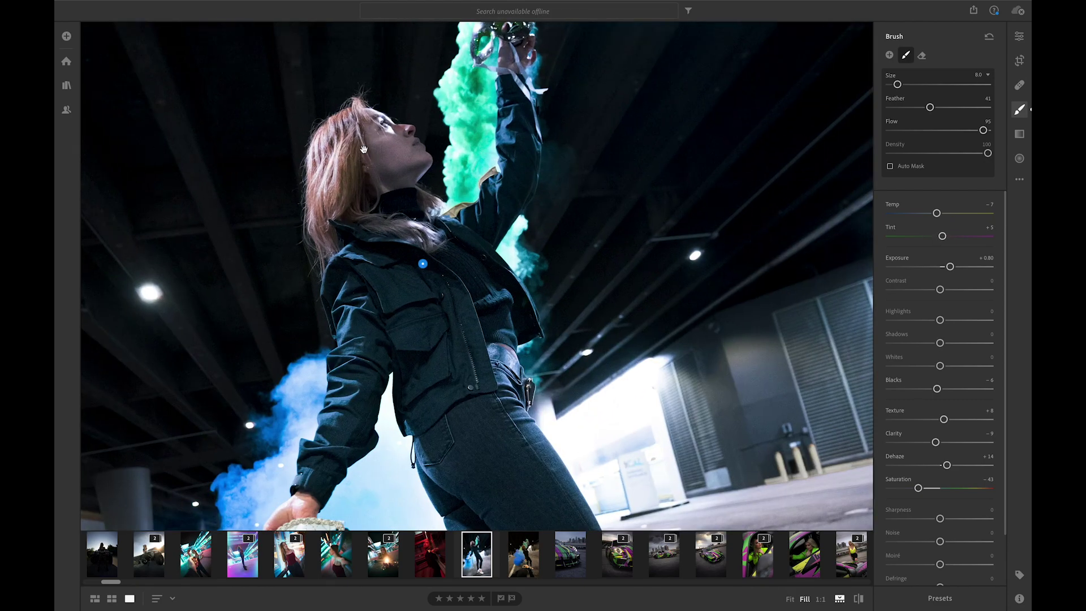
pyautogui.press('alt')
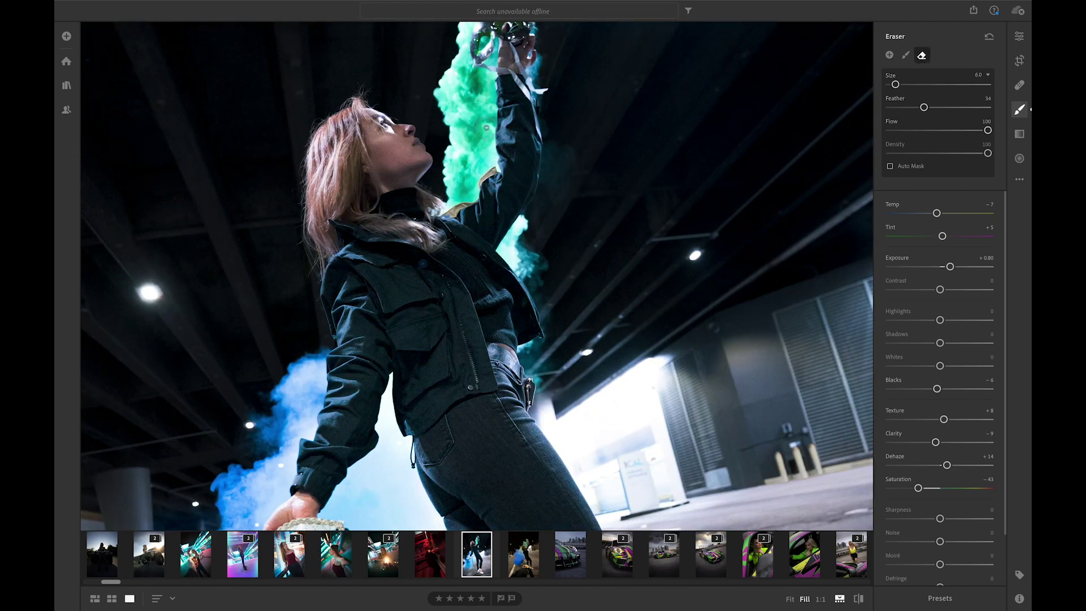
pyautogui.press(']')
pyautogui.press(']')
pyautogui.press('h')
pyautogui.press(']')
pyautogui.press(']')
pyautogui.press(']')
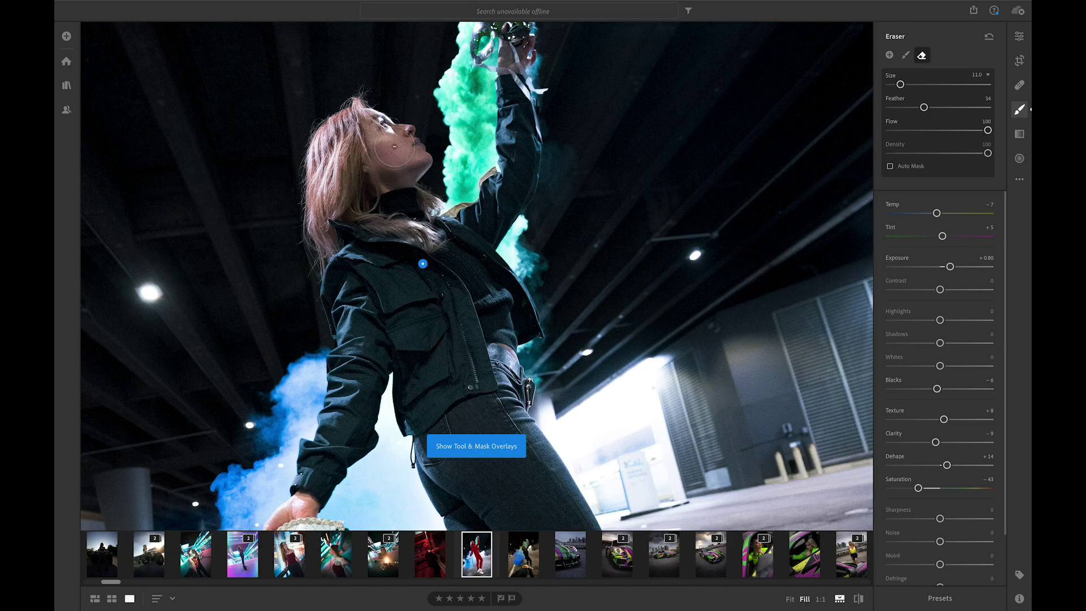
pyautogui.press('o')
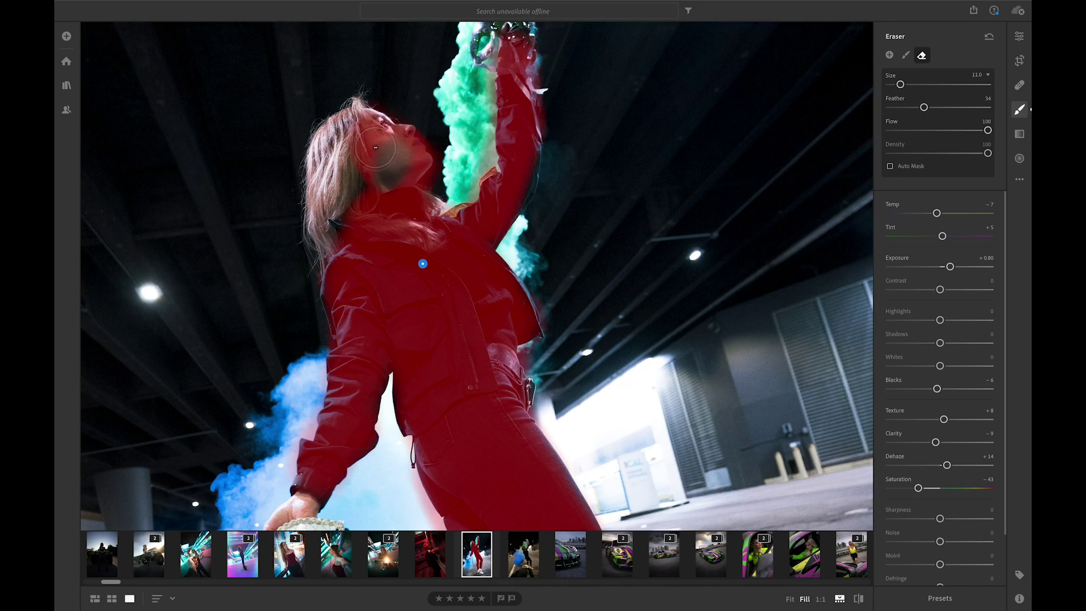
pyautogui.moveTo(373, 163)
pyautogui.mouseDown()
pyautogui.moveTo(382, 113)
pyautogui.moveTo(411, 154)
pyautogui.moveTo(399, 167)
pyautogui.moveTo(412, 165)
pyautogui.moveTo(410, 135)
pyautogui.moveTo(378, 108)
pyautogui.mouseUp()
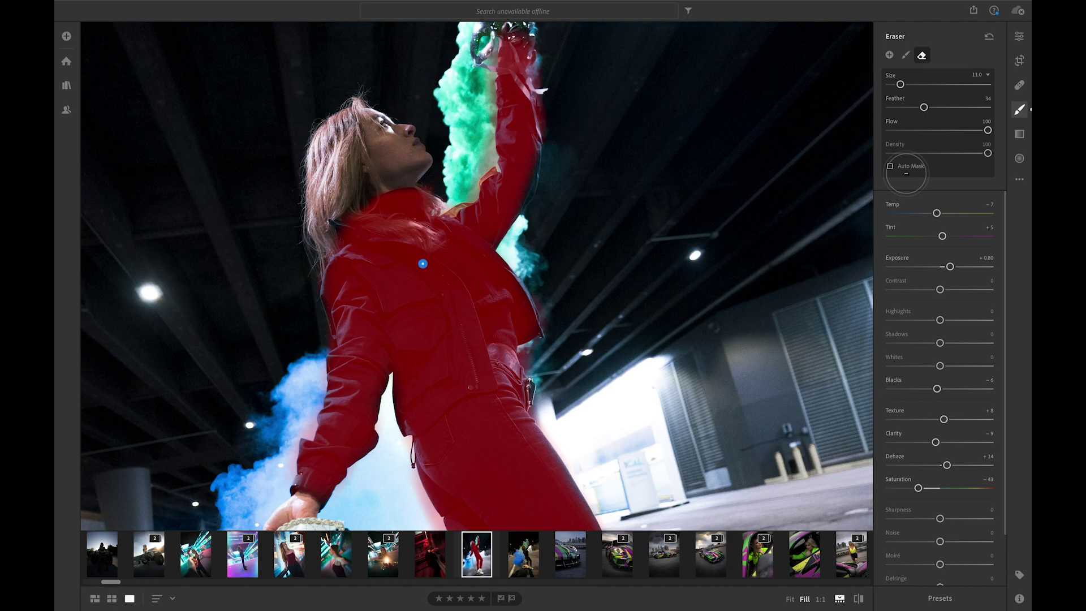
pyautogui.press('h')
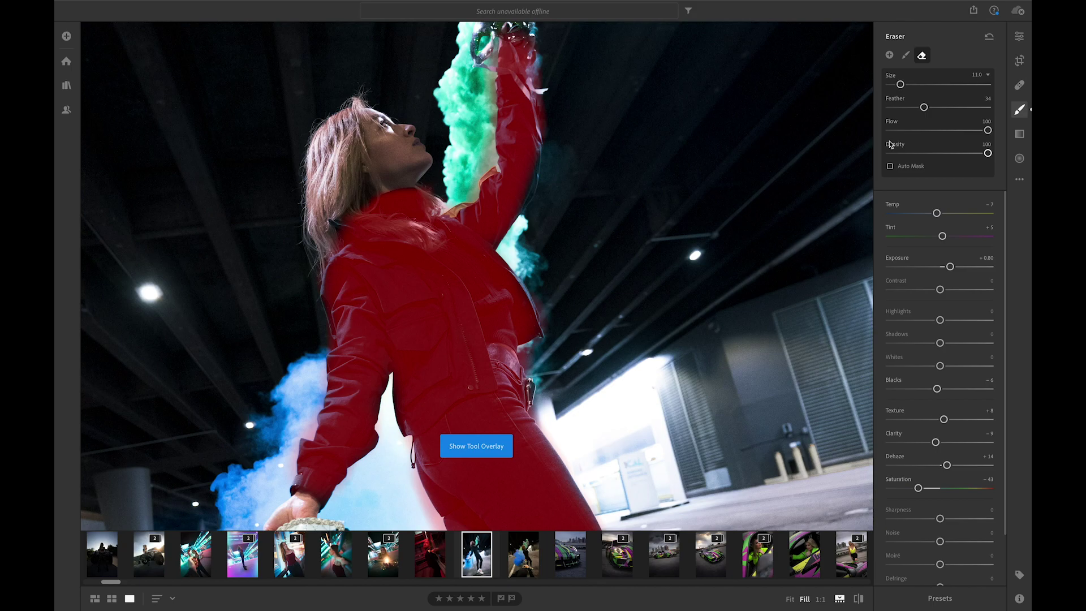
# Start a separate new brush mask and begin painting it on her neck
pyautogui.click(908, 55)
pyautogui.press('h')
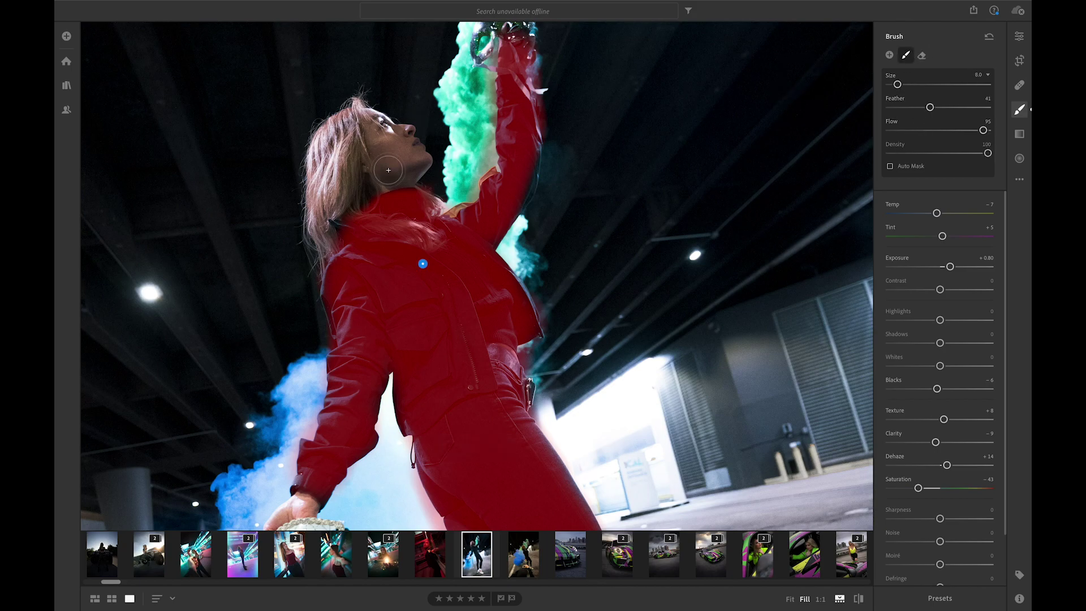
pyautogui.click(890, 55)
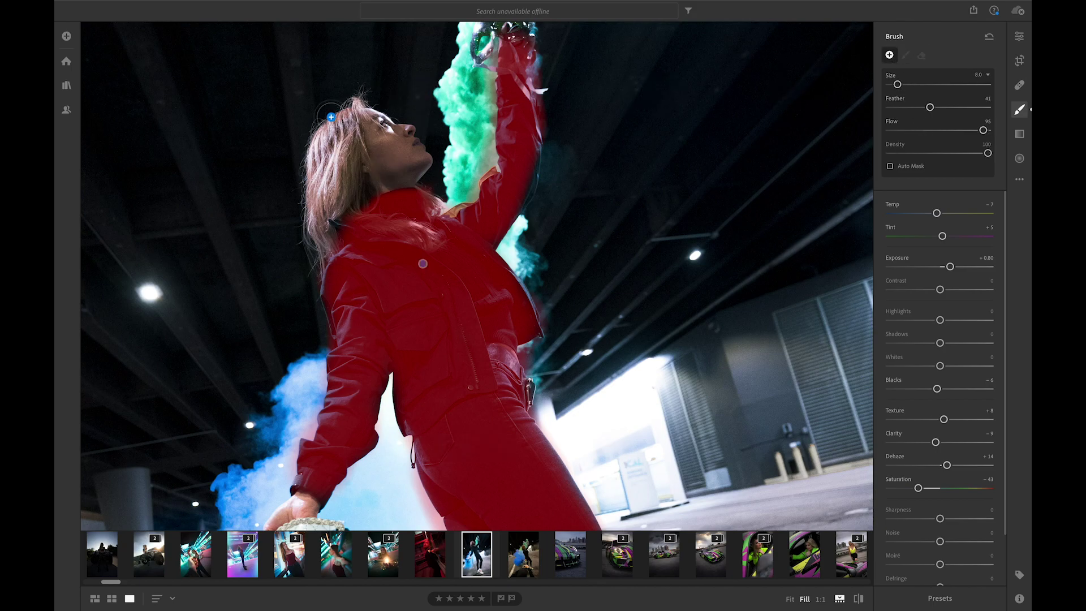
pyautogui.moveTo(376, 167); pyautogui.dragTo(390, 187)
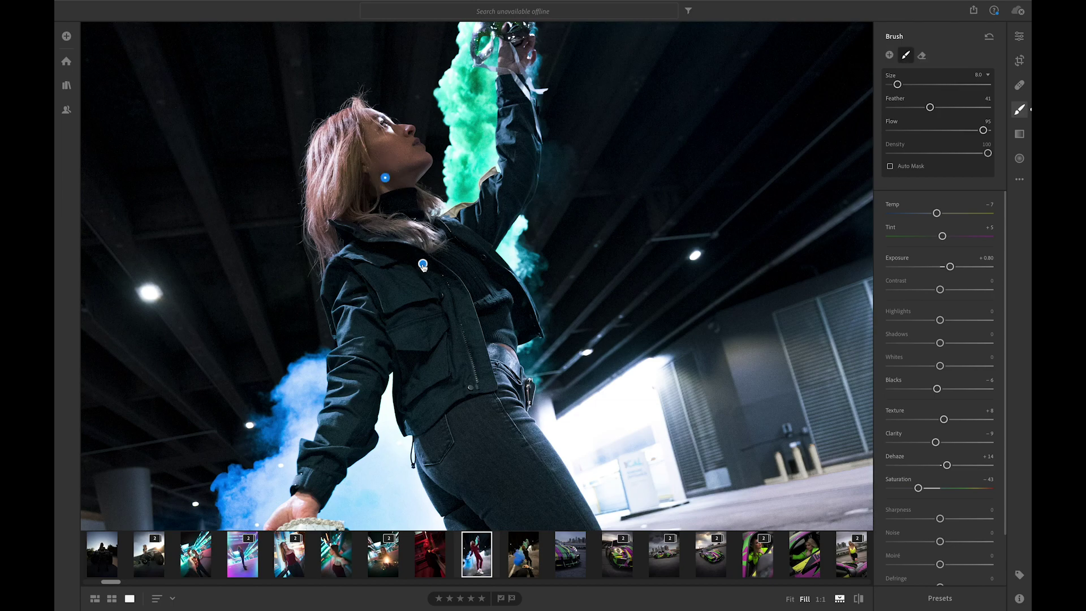
# Paint a brush mask over the woman's face and reset all its sliders to zero
pyautogui.press('h')
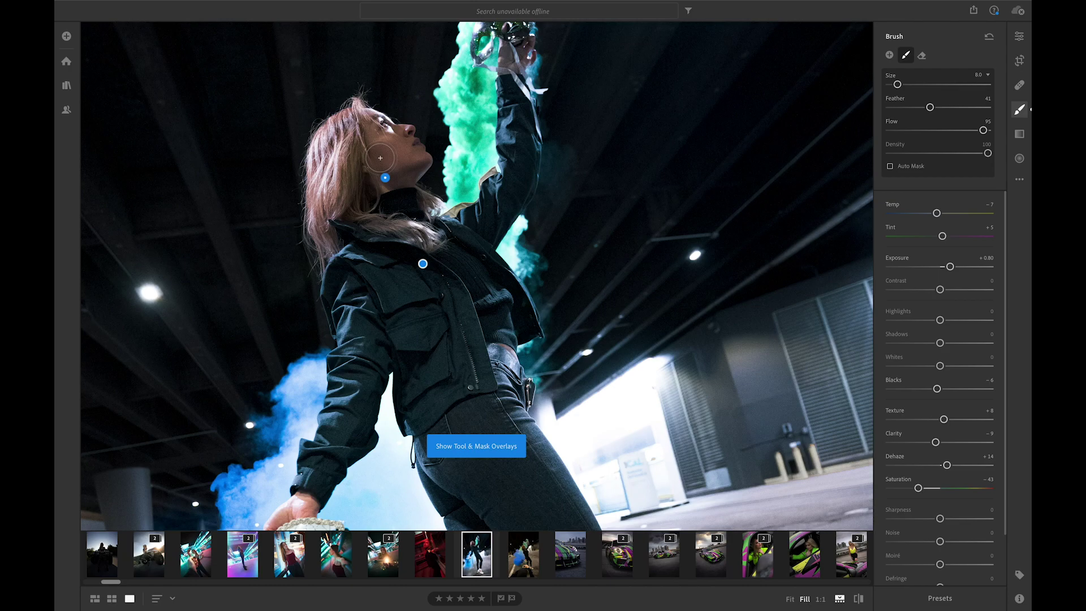
pyautogui.moveTo(380, 158)
pyautogui.mouseDown()
pyautogui.moveTo(380, 129)
pyautogui.moveTo(411, 168)
pyautogui.mouseUp()
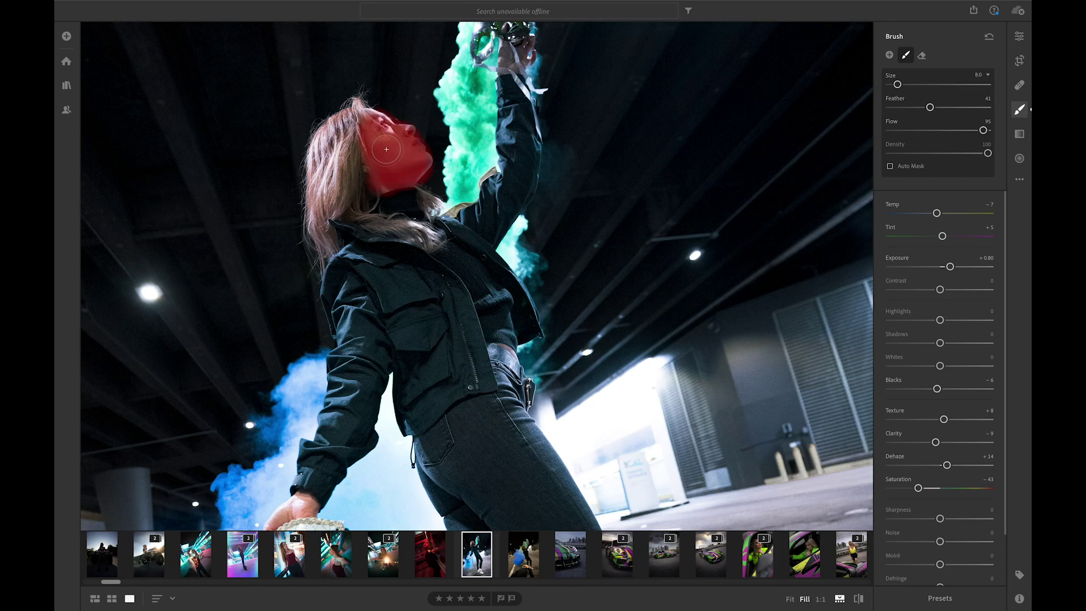
pyautogui.moveTo(371, 124); pyautogui.dragTo(375, 130)
pyautogui.rightClick(939, 320)
pyautogui.click(948, 321)
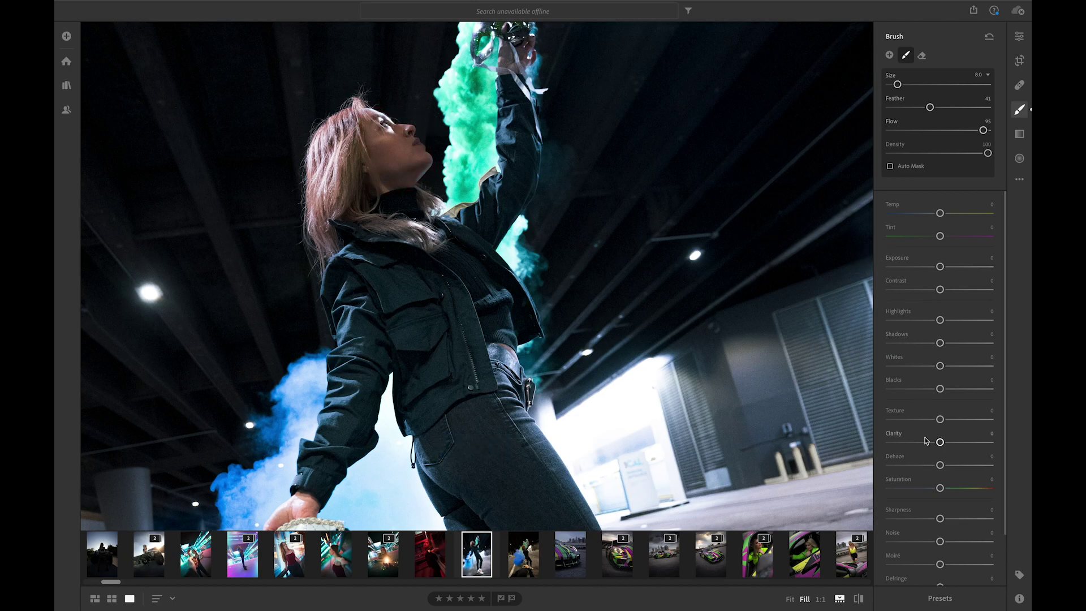
# Give the face mask Clarity −41, Texture −18, Noise +24, Shadows +5 and Contrast −19, plus more exposure and saturation
pyautogui.click(920, 442)
pyautogui.moveTo(941, 420); pyautogui.dragTo(931, 419)
pyautogui.moveTo(941, 542); pyautogui.dragTo(952, 542)
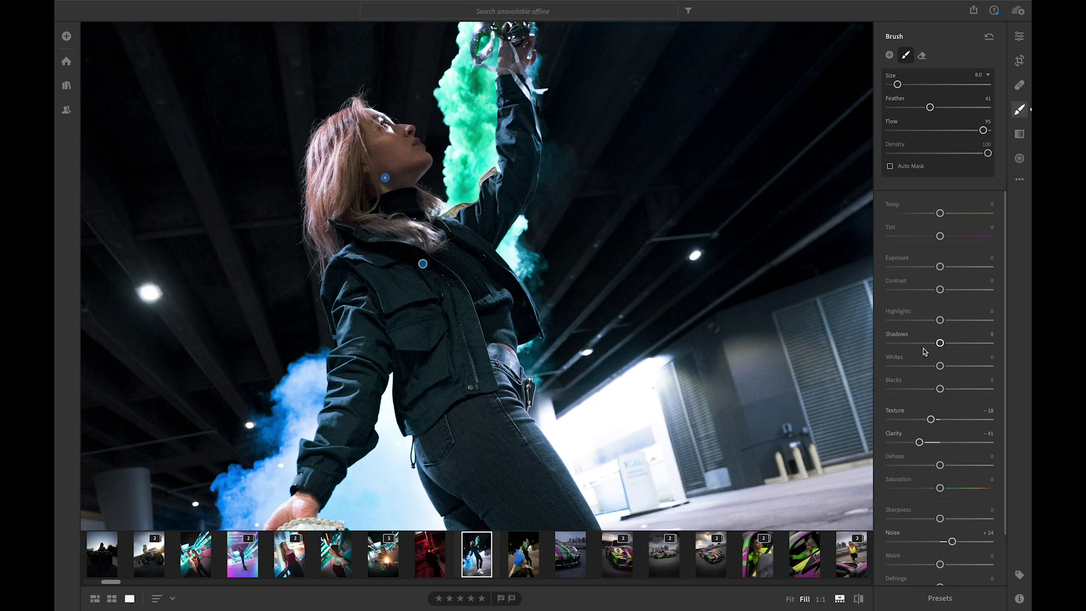
pyautogui.moveTo(940, 343); pyautogui.dragTo(943, 343)
pyautogui.moveTo(940, 290); pyautogui.dragTo(932, 290)
pyautogui.moveTo(940, 267); pyautogui.dragTo(945, 267)
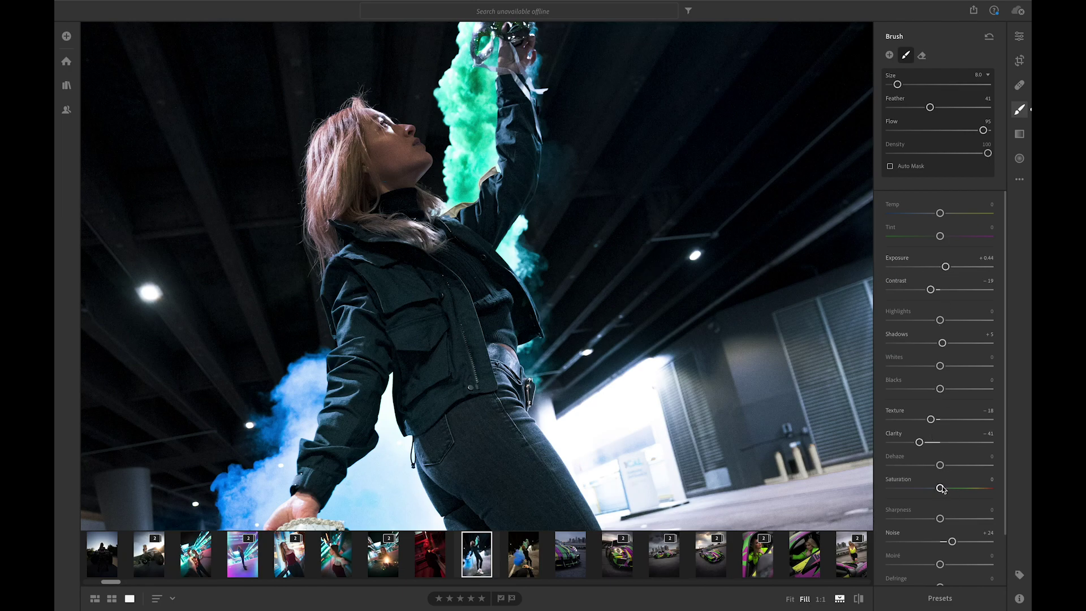
pyautogui.moveTo(941, 488); pyautogui.dragTo(948, 488)
# Fine-tune the face mask to Whites +10, Highlights −12, Exposure +0.08, Saturation +4, Tint −4, Temp +1
pyautogui.moveTo(940, 235); pyautogui.dragTo(944, 215)
pyautogui.moveTo(941, 366); pyautogui.dragTo(949, 366)
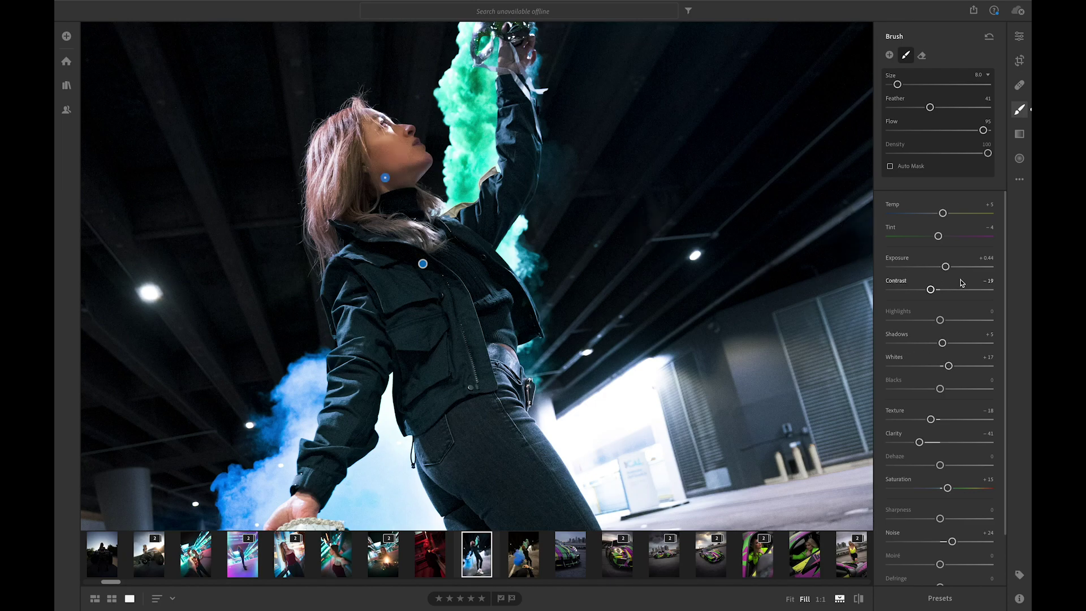
pyautogui.moveTo(949, 366); pyautogui.dragTo(945, 366)
pyautogui.moveTo(943, 267); pyautogui.dragTo(942, 269)
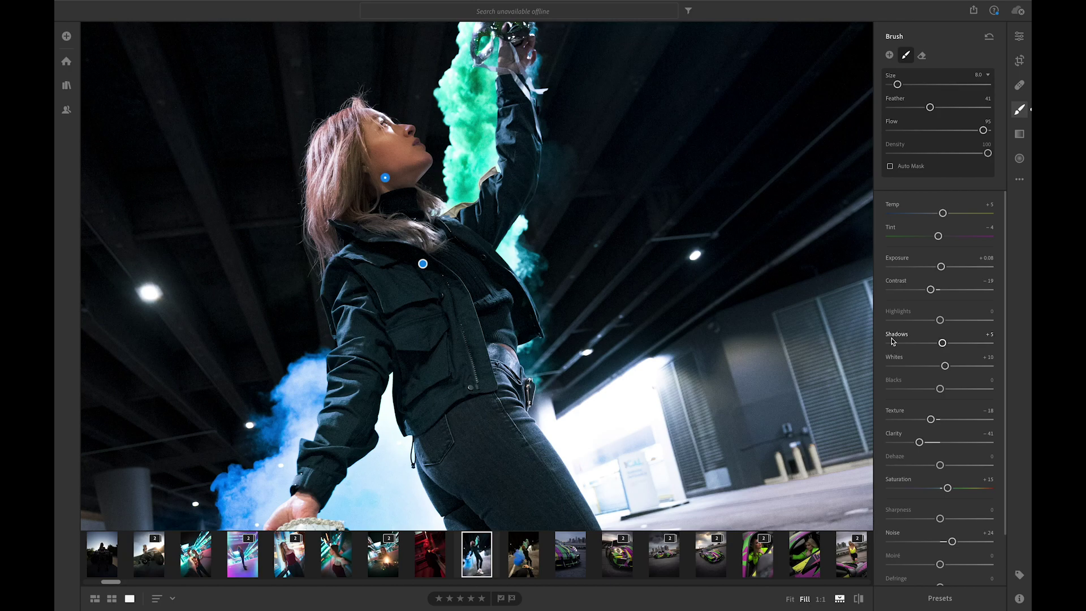
pyautogui.moveTo(940, 320); pyautogui.dragTo(935, 322)
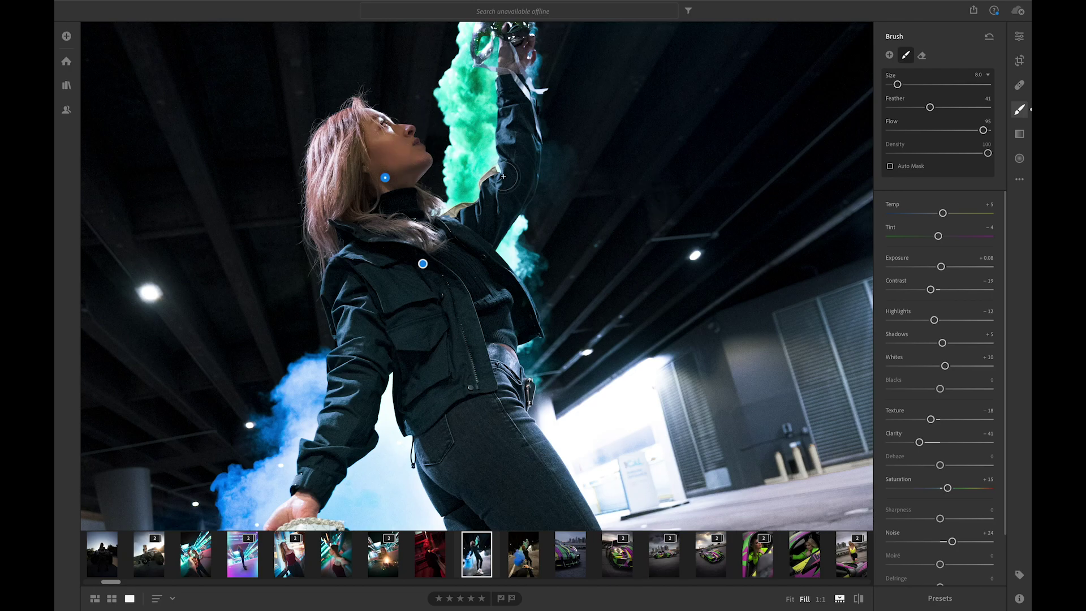
pyautogui.hotkey('ctrl', '-')
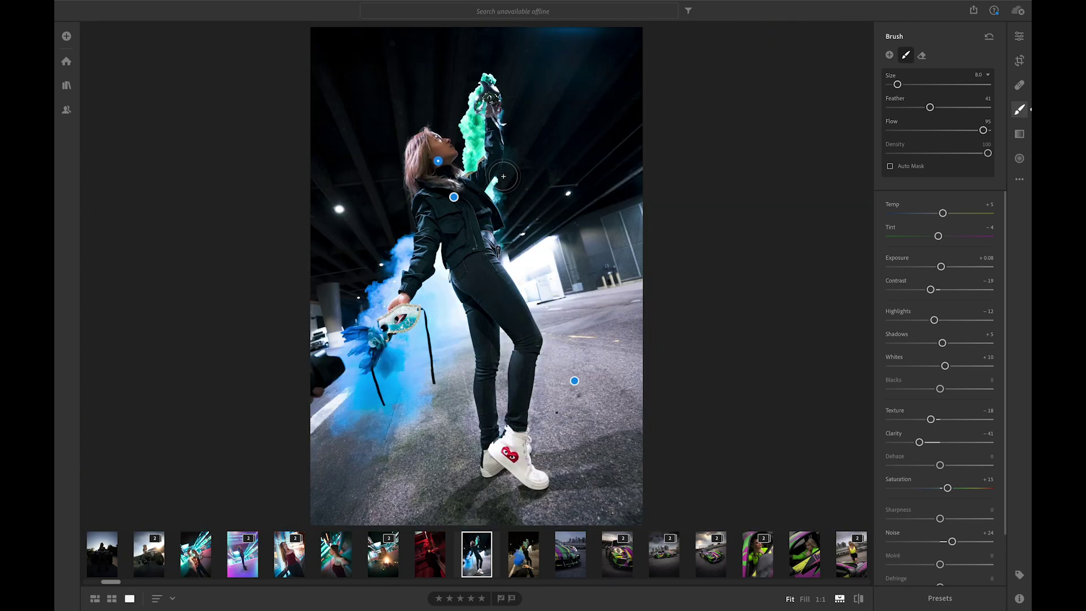
pyautogui.moveTo(948, 488); pyautogui.dragTo(943, 490)
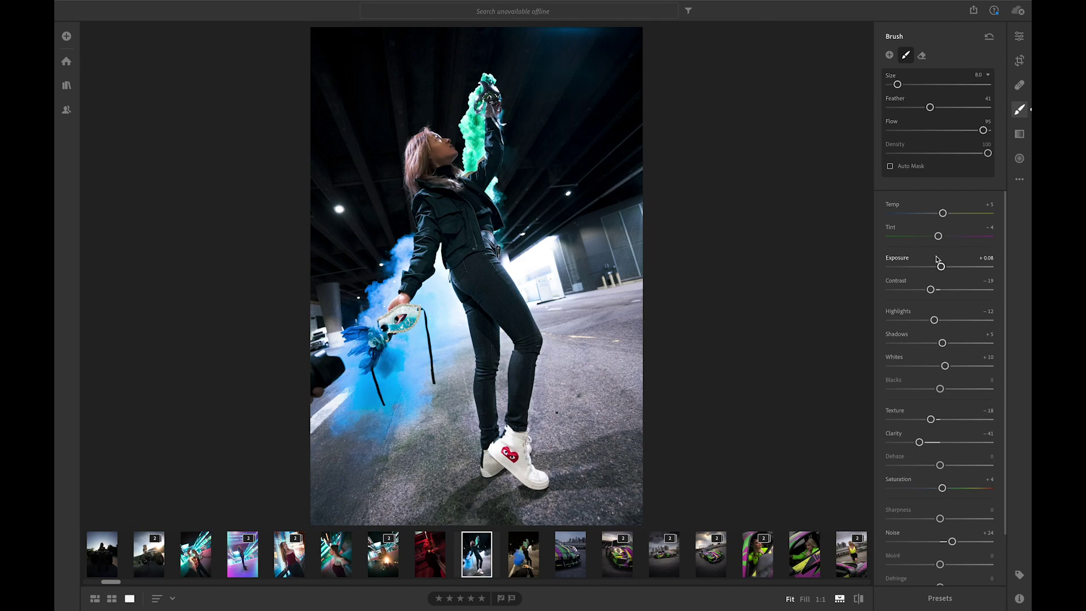
pyautogui.moveTo(944, 213); pyautogui.dragTo(942, 214)
pyautogui.hotkey('ctrl', 'shift', '0')
pyautogui.hotkey('ctrl', 'alt', '0')
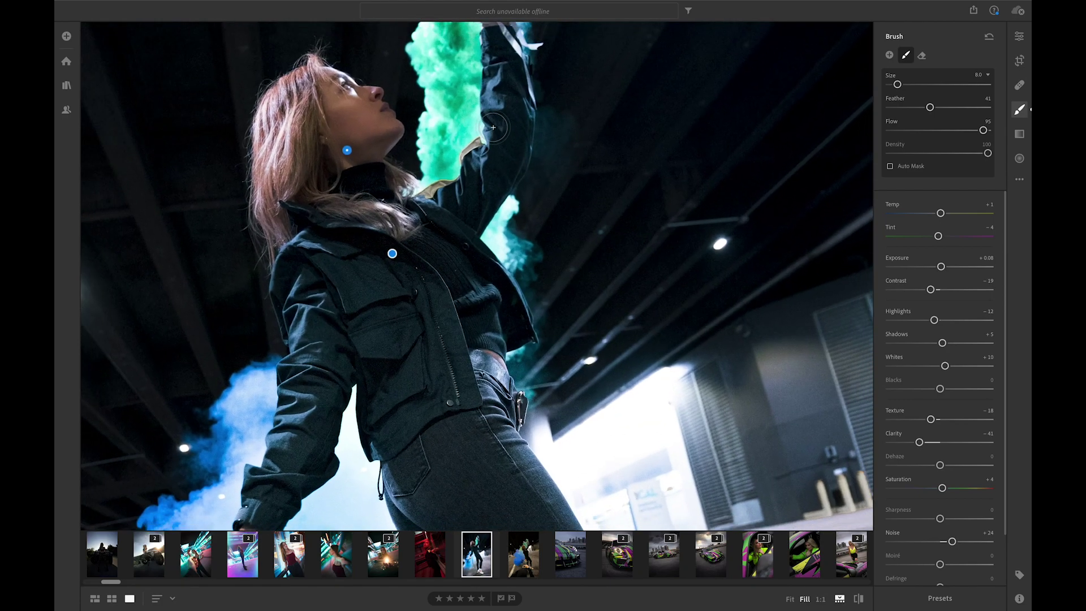
pyautogui.hotkey('ctrl', '0')
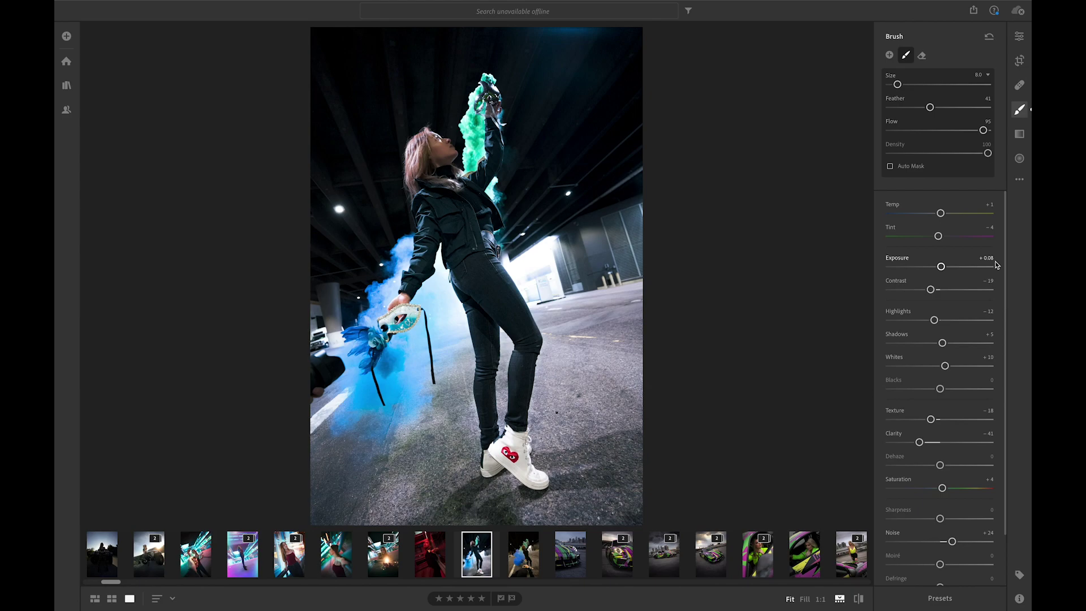
# Start a new brush mask zoomed to 1:1 on the head, with the brush at size 9.0
pyautogui.click(889, 55)
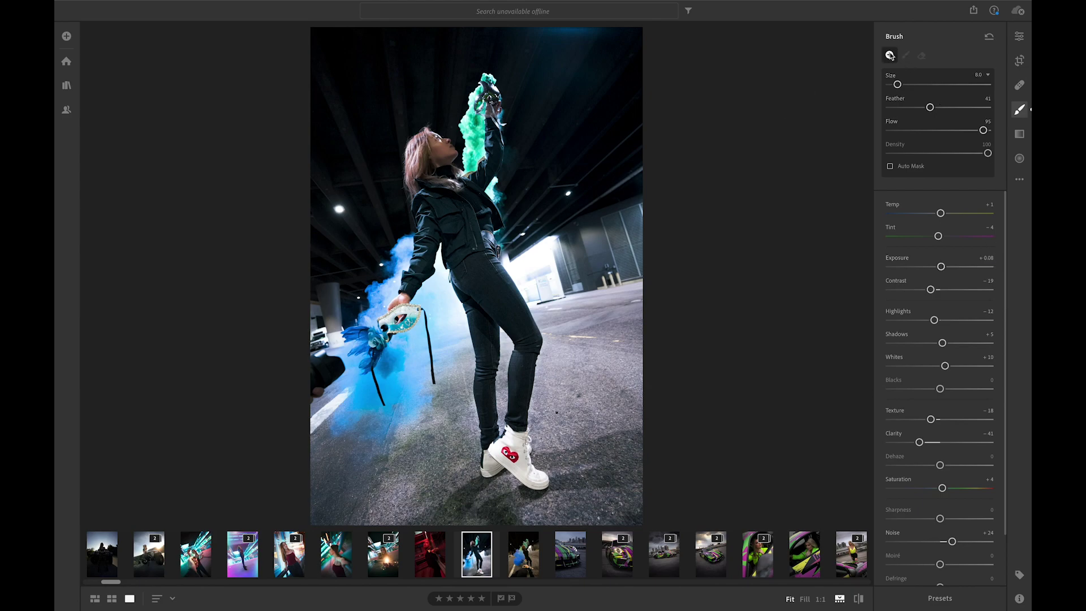
pyautogui.press('z')
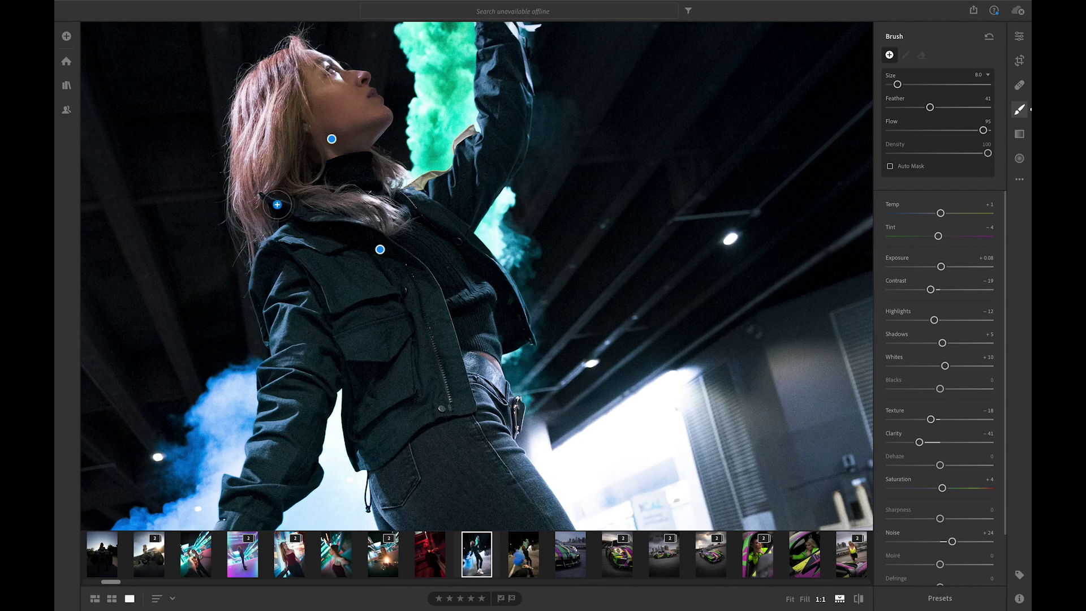
pyautogui.moveTo(291, 249); pyautogui.dragTo(354, 304)
pyautogui.press(']')
pyautogui.moveTo(319, 266); pyautogui.dragTo(310, 244)
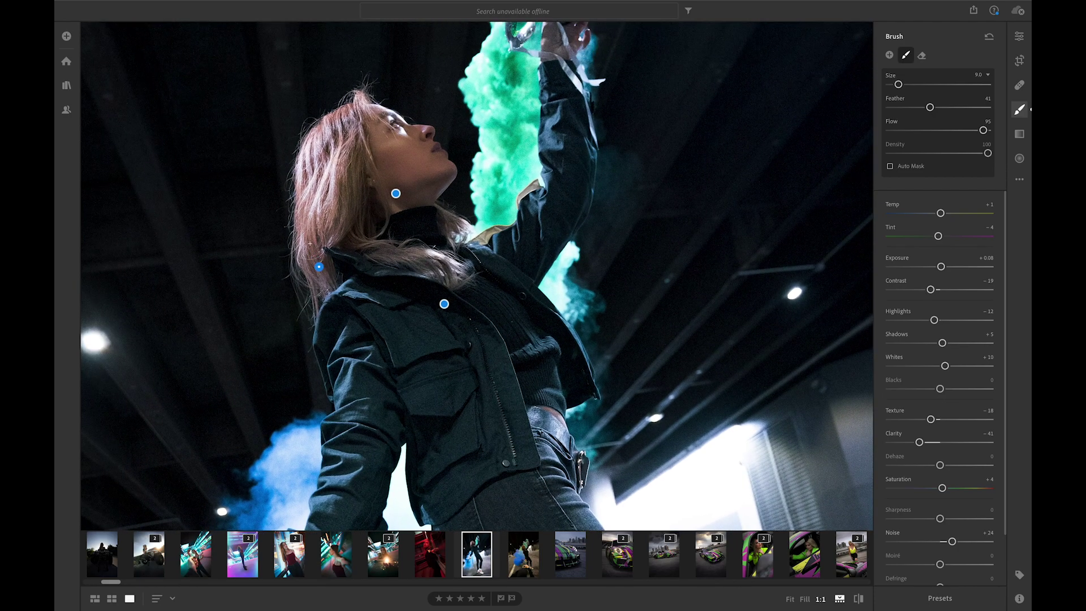
pyautogui.press('h')
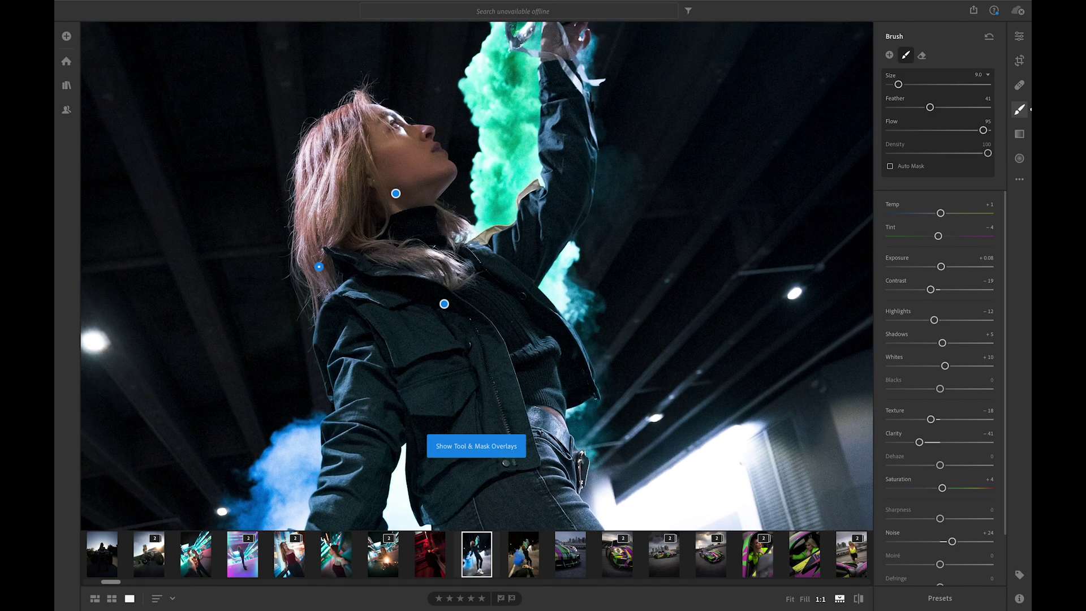
# Paint the woman's hair into the mask, dropping the brush to size 7.0 for the lower strands
pyautogui.moveTo(315, 256)
pyautogui.mouseDown()
pyautogui.moveTo(308, 232)
pyautogui.moveTo(348, 185)
pyautogui.moveTo(346, 204)
pyautogui.mouseUp()
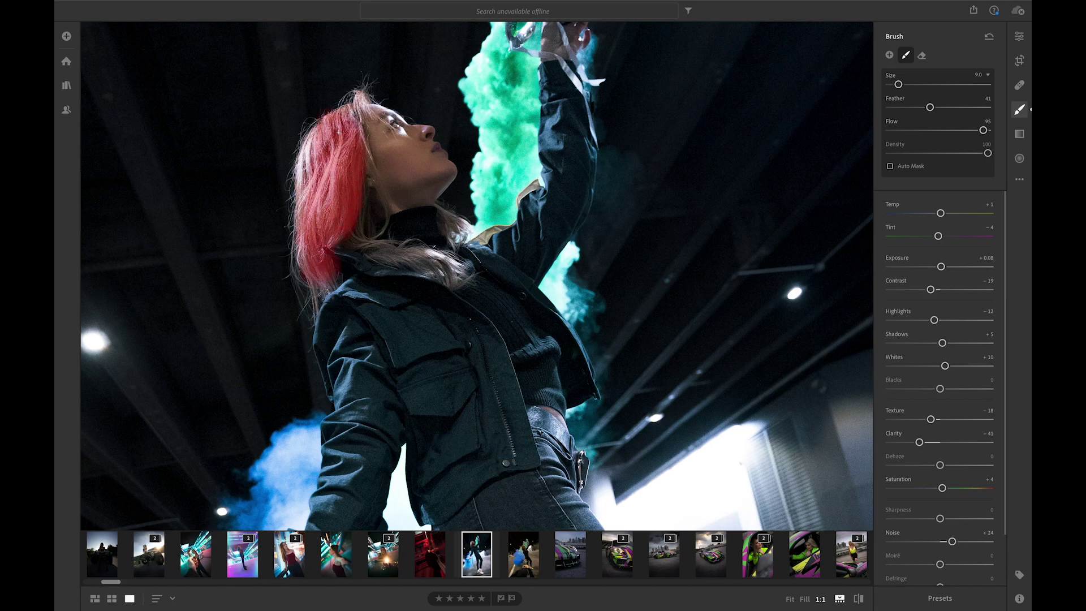
pyautogui.moveTo(307, 149); pyautogui.dragTo(311, 166)
pyautogui.moveTo(311, 232); pyautogui.dragTo(318, 283)
pyautogui.press('[')
pyautogui.press('[')
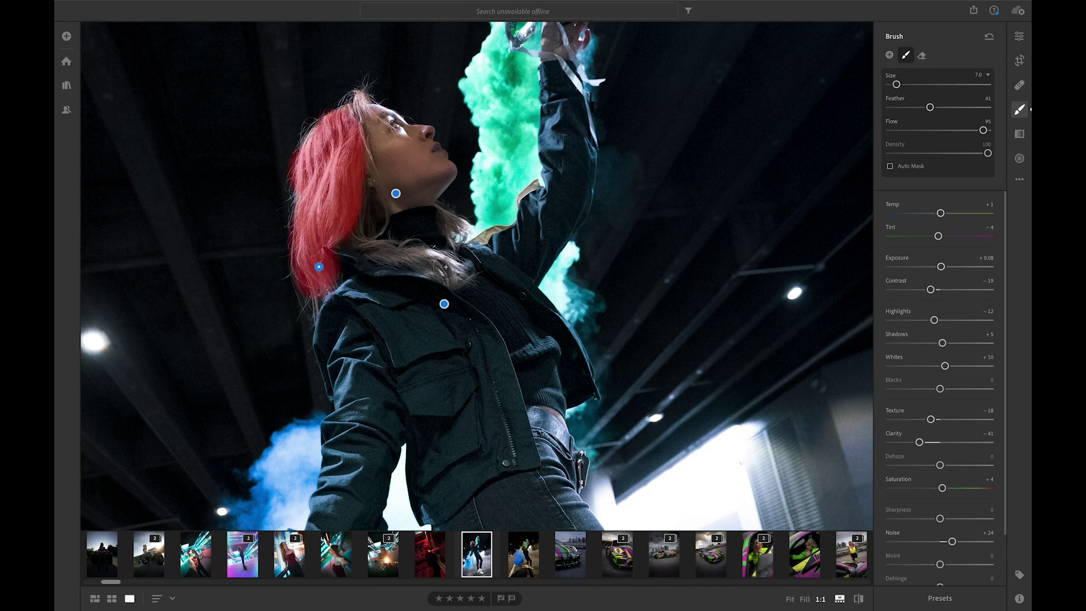
pyautogui.moveTo(360, 234)
pyautogui.mouseDown()
pyautogui.moveTo(430, 254)
pyautogui.moveTo(387, 256)
pyautogui.moveTo(362, 230)
pyautogui.moveTo(365, 206)
pyautogui.moveTo(335, 218)
pyautogui.mouseUp()
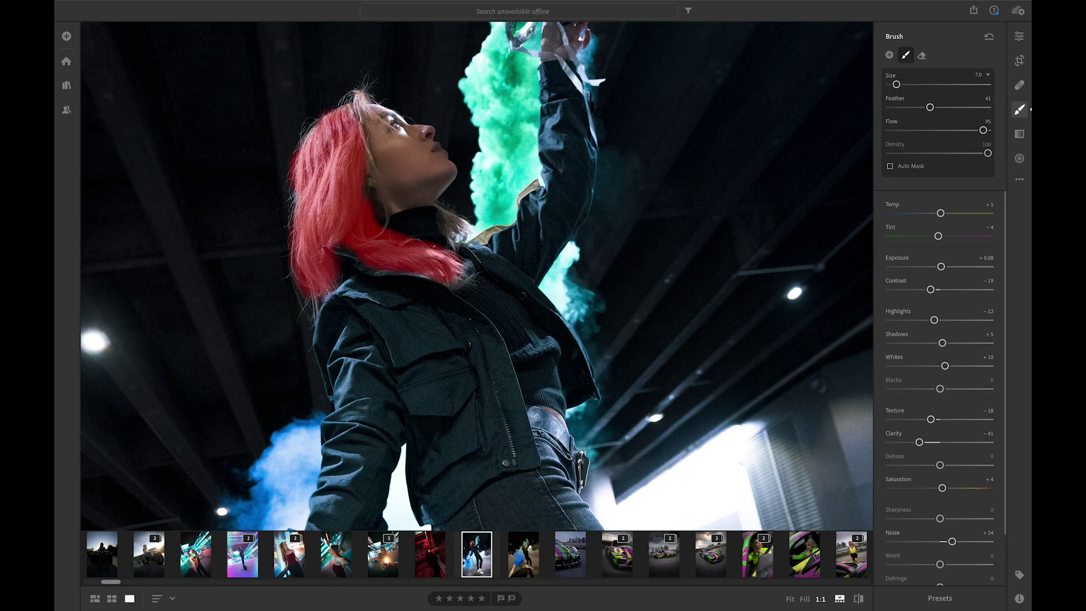
pyautogui.moveTo(317, 142); pyautogui.dragTo(312, 139)
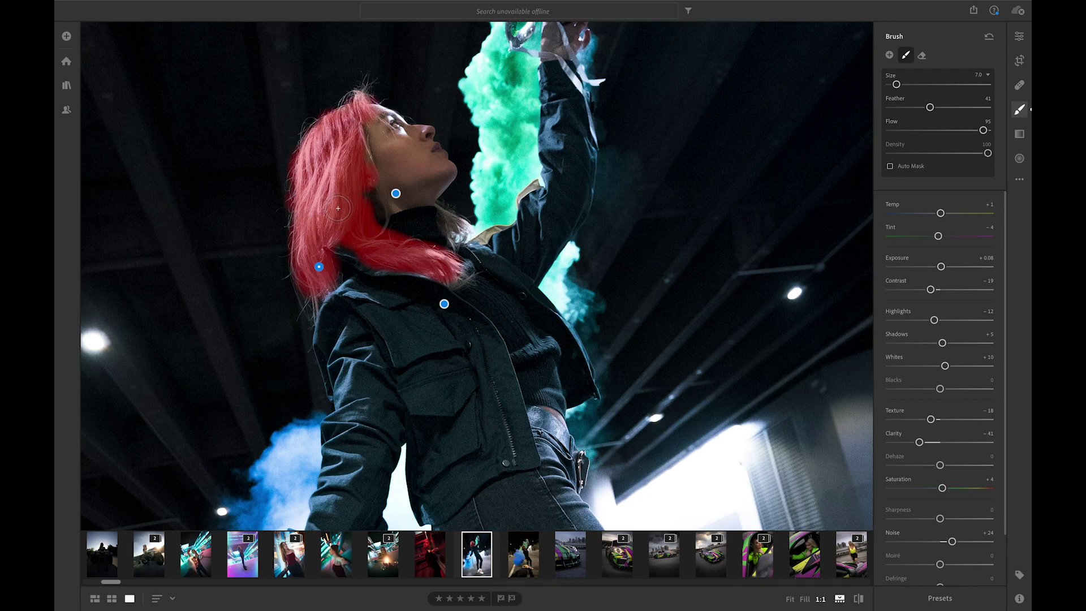
pyautogui.press('z')
pyautogui.press('z')
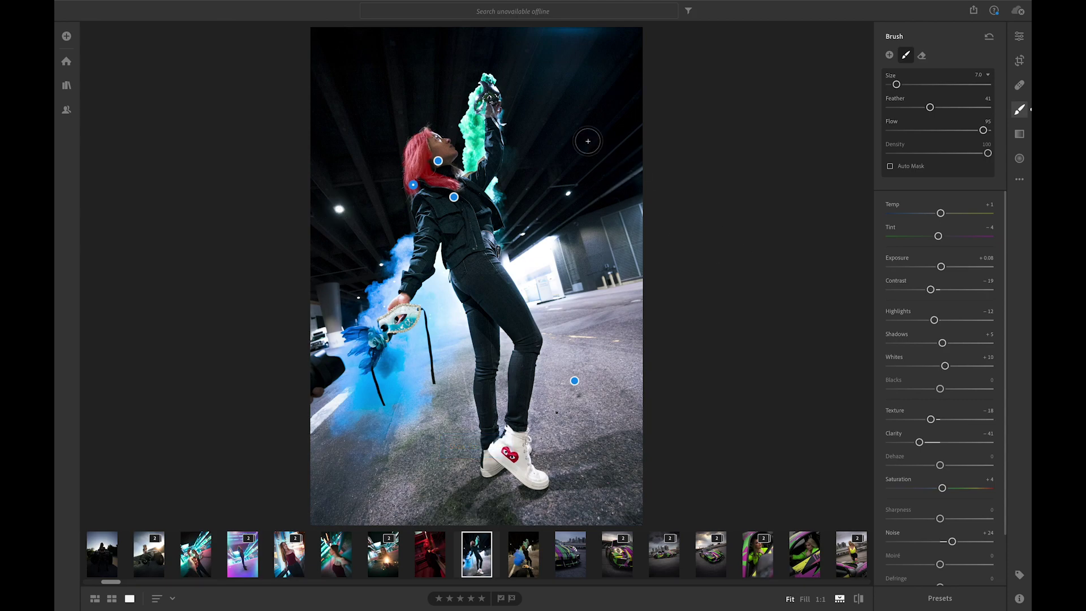
# Reset the hair mask sliders, then set Highlights −50, Clarity −11 and drain most colour
pyautogui.press('o')
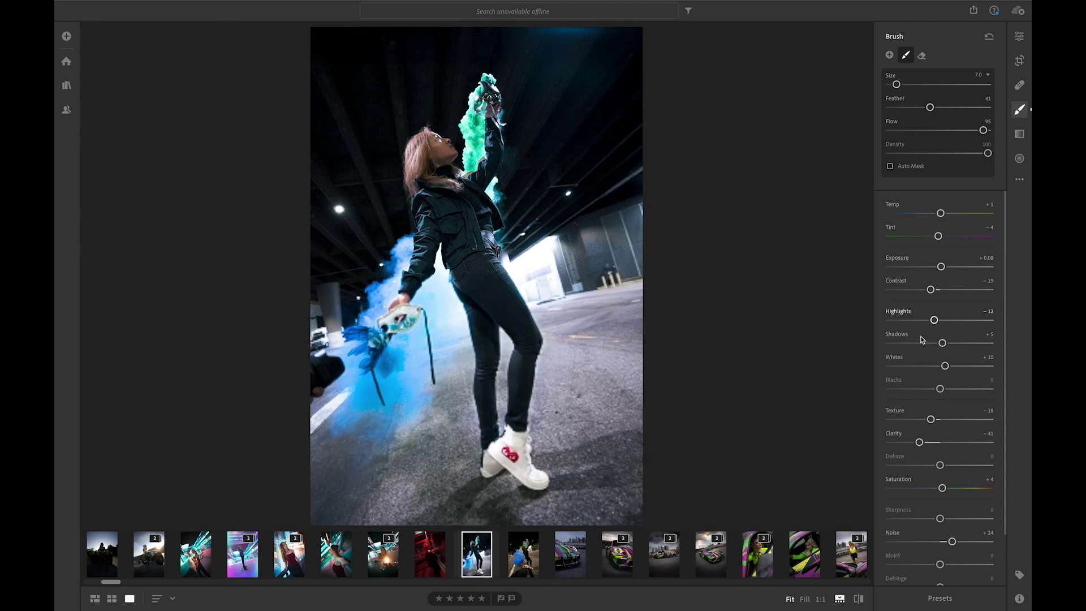
pyautogui.rightClick(923, 324)
pyautogui.click(931, 326)
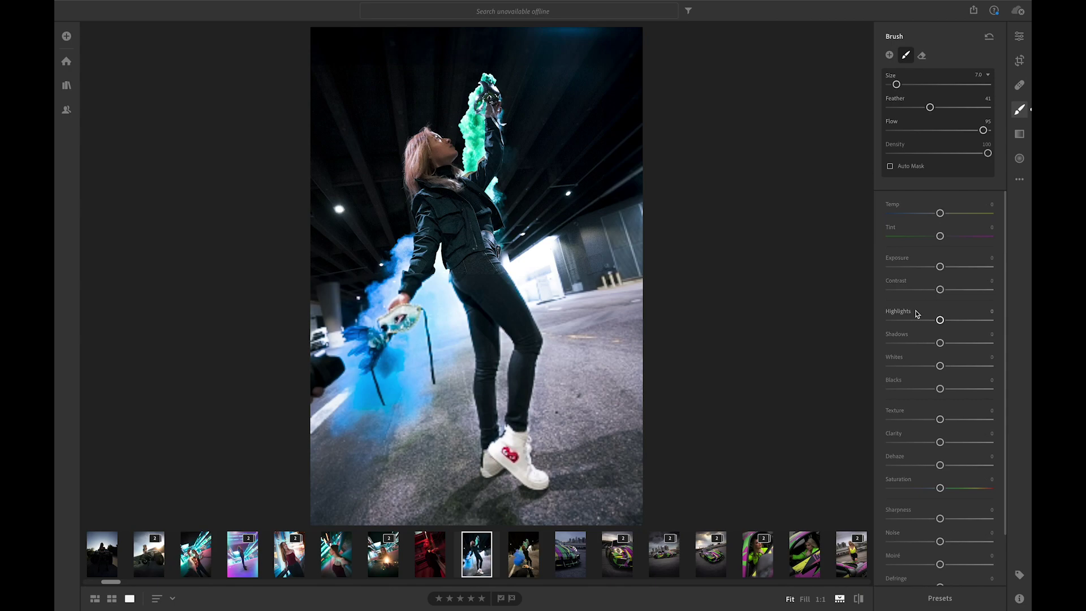
pyautogui.click(926, 321)
pyautogui.moveTo(931, 443); pyautogui.dragTo(927, 443)
pyautogui.moveTo(936, 489); pyautogui.dragTo(896, 485)
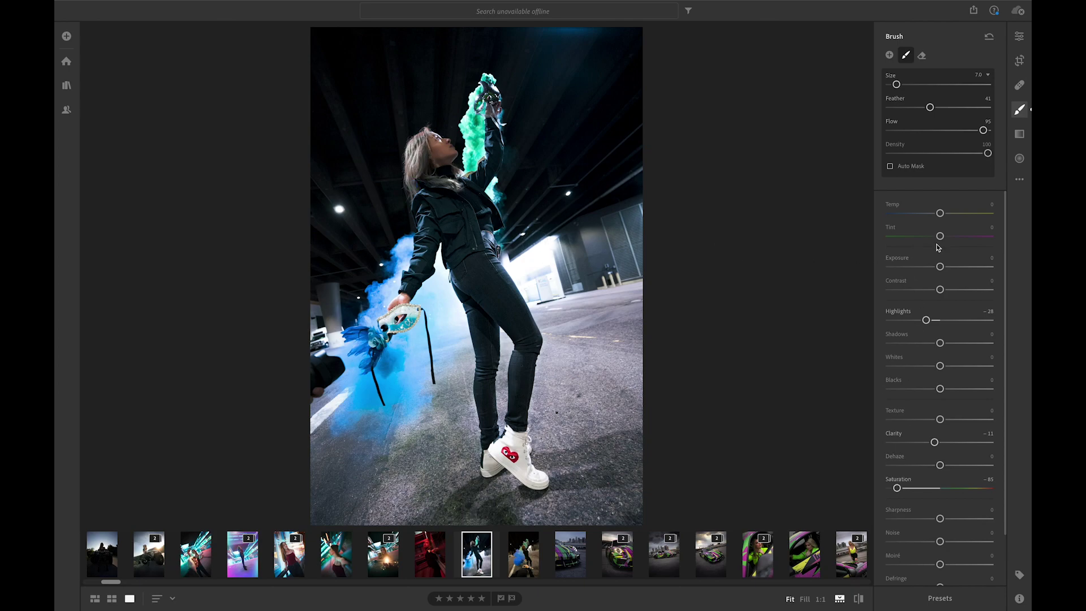
# Set the hair mask to Tint +11, Saturation −90, Contrast −7, Temp +14, with brush size 6.0
pyautogui.moveTo(940, 238); pyautogui.dragTo(947, 213)
pyautogui.moveTo(898, 488); pyautogui.dragTo(895, 487)
pyautogui.moveTo(941, 290); pyautogui.dragTo(916, 321)
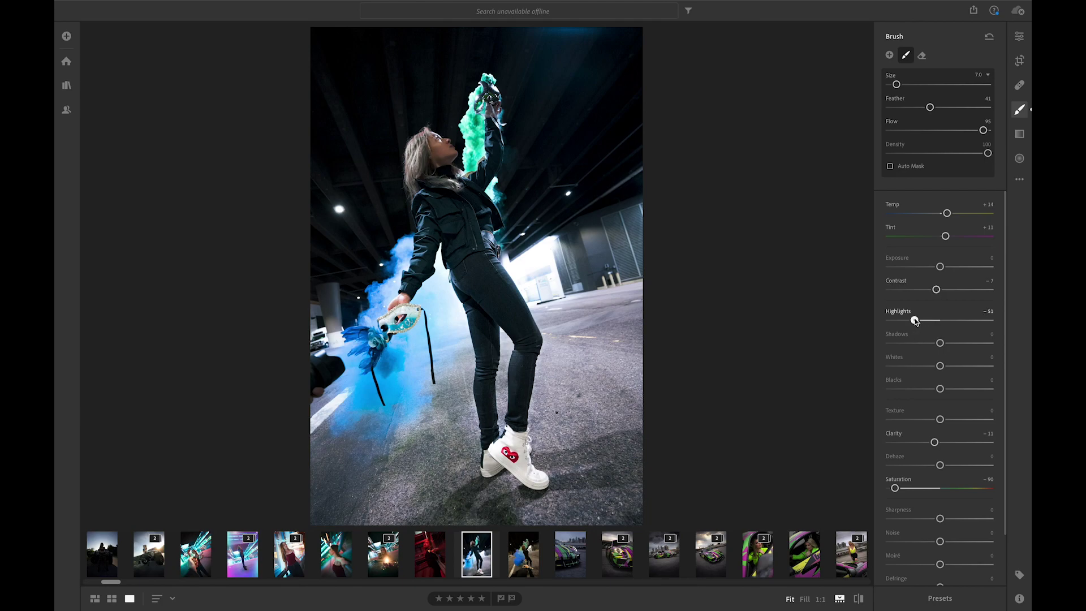
pyautogui.press('z')
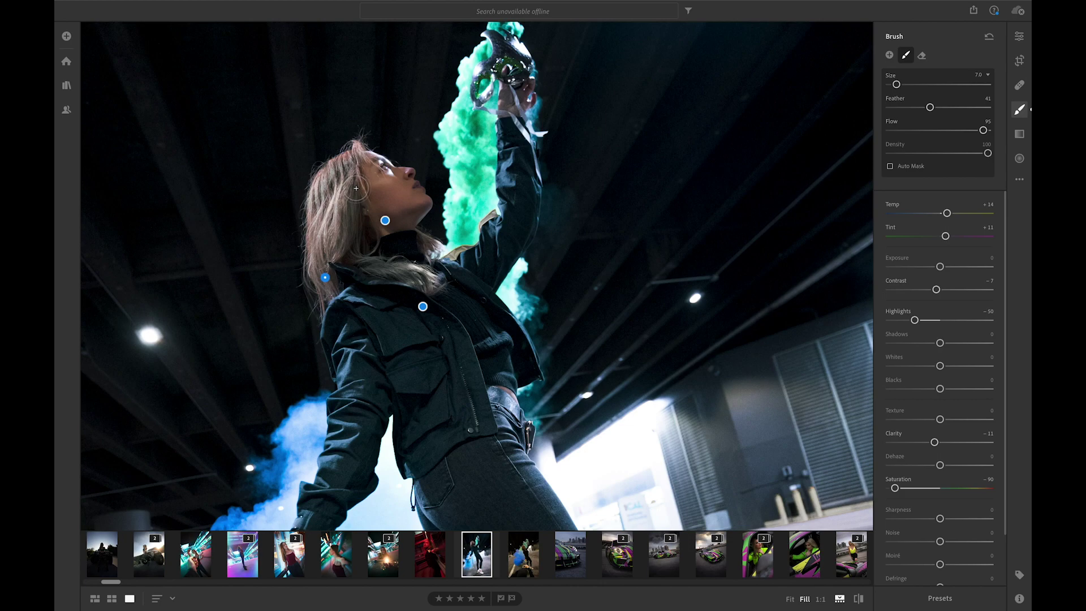
pyautogui.press('[')
pyautogui.hotkey('ctrl', '0')
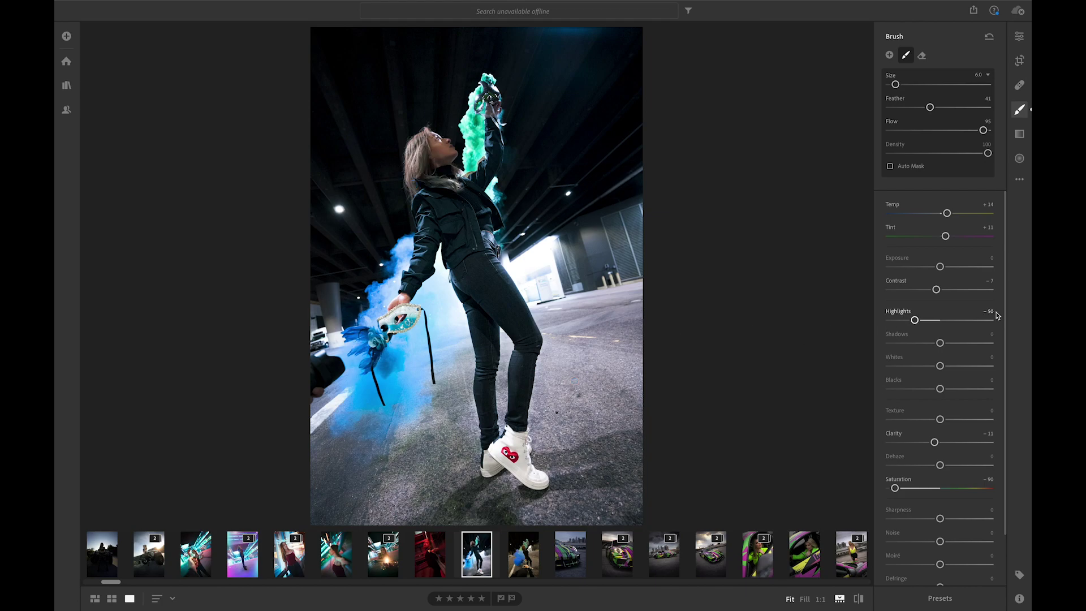
# Draw a linear gradient across the upper-left and darken it to Exposure −0.60
pyautogui.click(1019, 134)
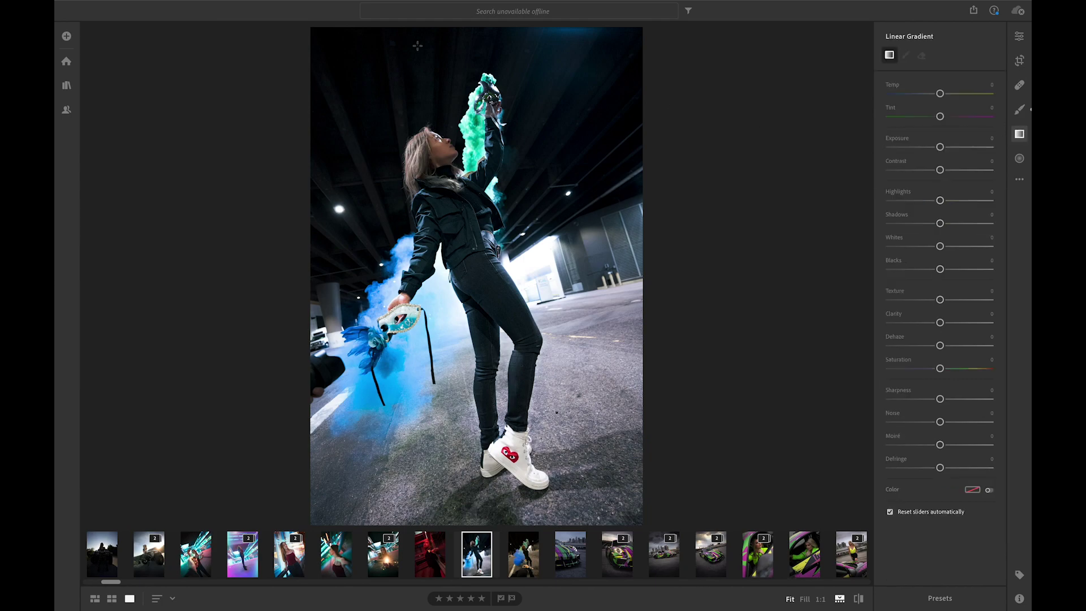
pyautogui.moveTo(369, 51)
pyautogui.mouseDown()
pyautogui.moveTo(391, 107)
pyautogui.moveTo(411, 116)
pyautogui.mouseUp()
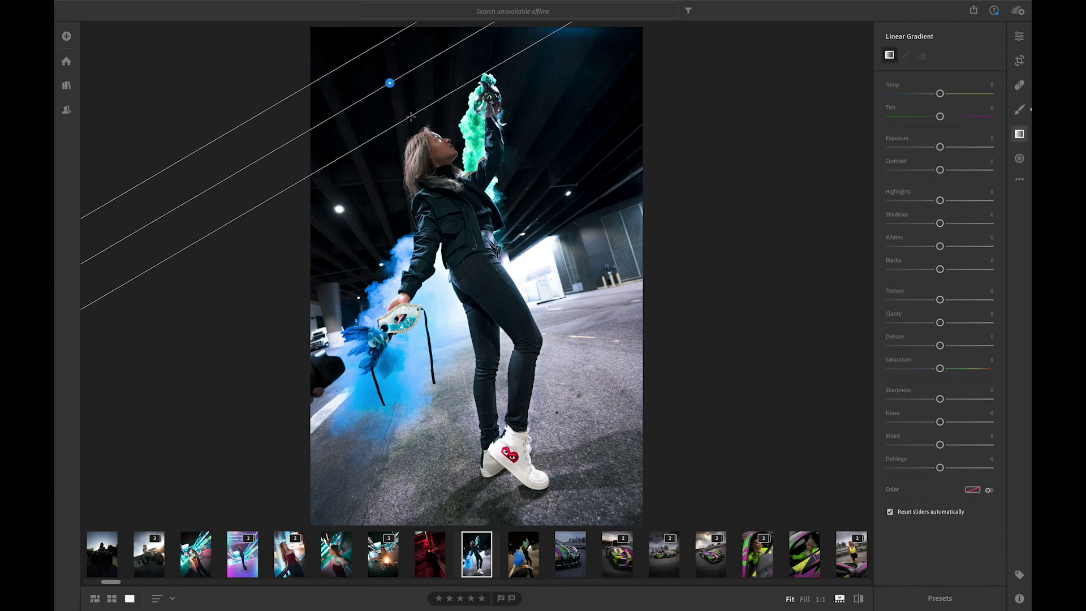
pyautogui.moveTo(940, 169); pyautogui.dragTo(933, 169)
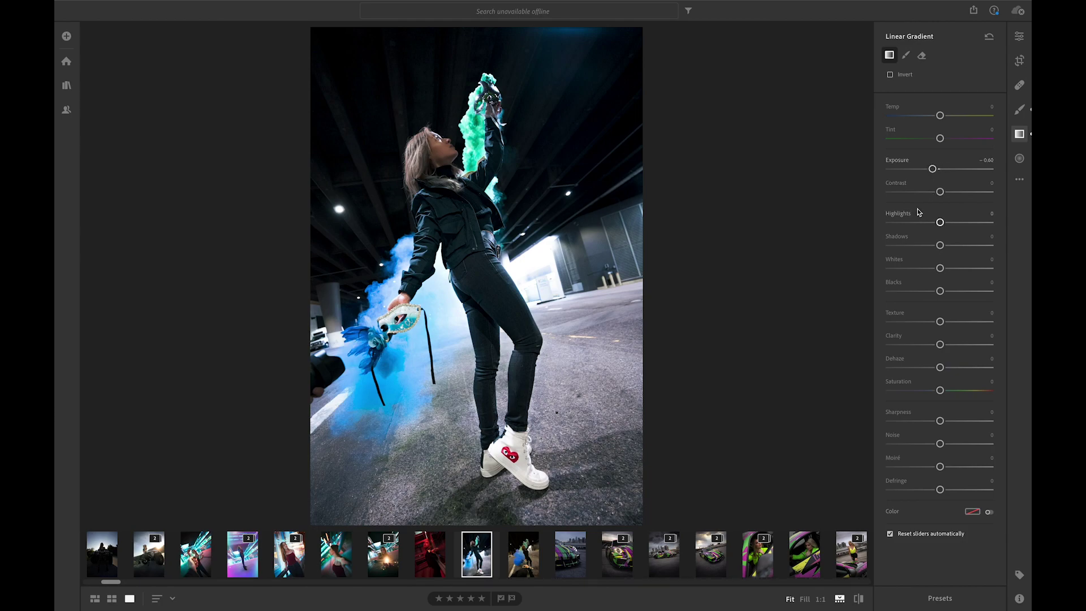
pyautogui.moveTo(370, 49); pyautogui.dragTo(411, 116)
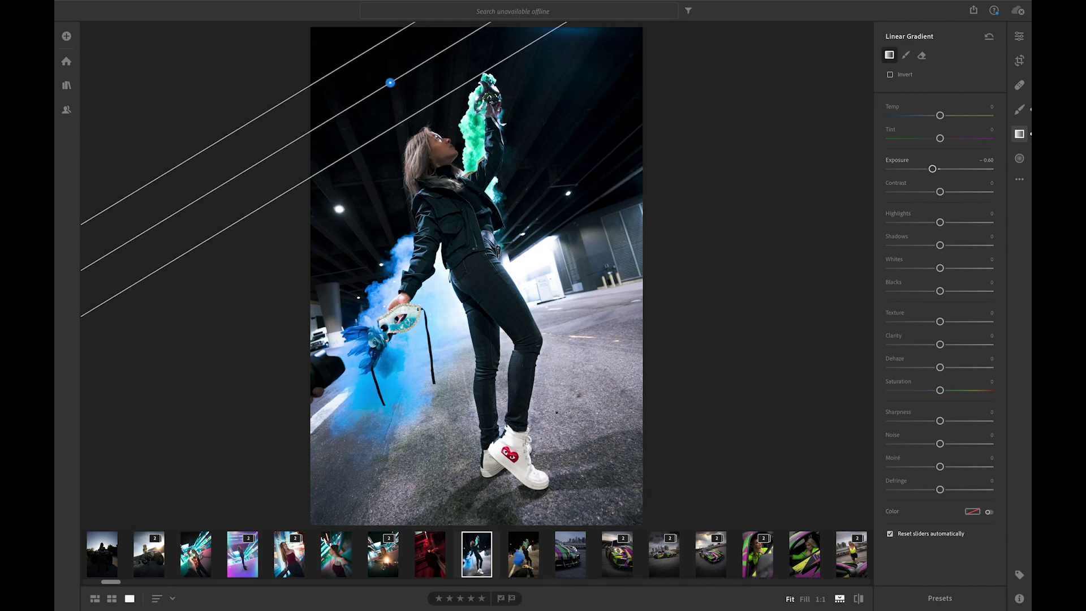
# Draw a linear gradient across the lower floor with dehaze, raising its edge and rotating it nearly level
pyautogui.moveTo(571, 512); pyautogui.dragTo(588, 468)
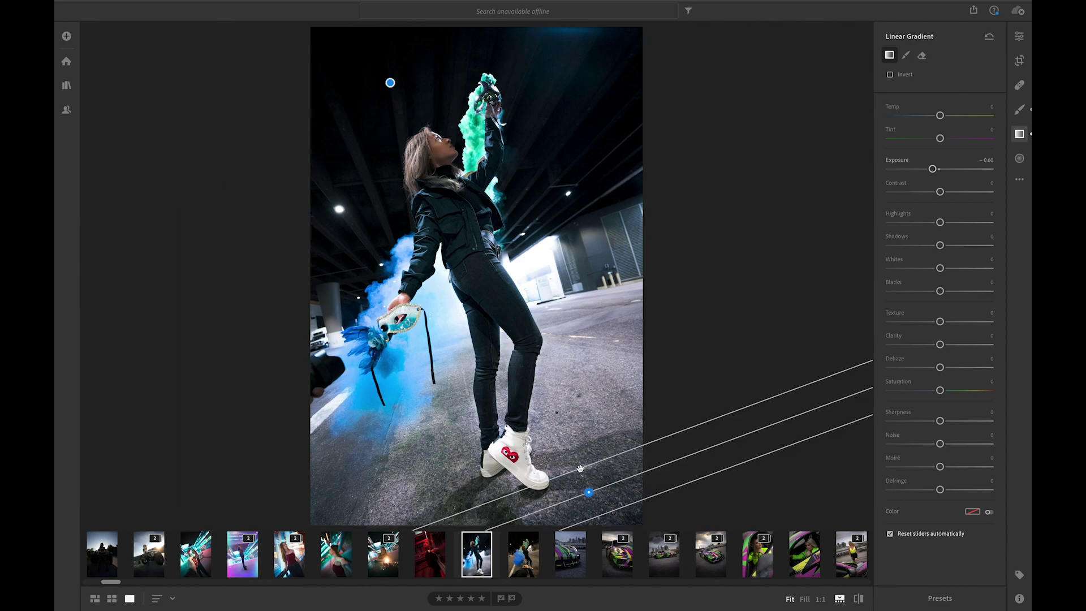
pyautogui.moveTo(941, 368); pyautogui.dragTo(950, 368)
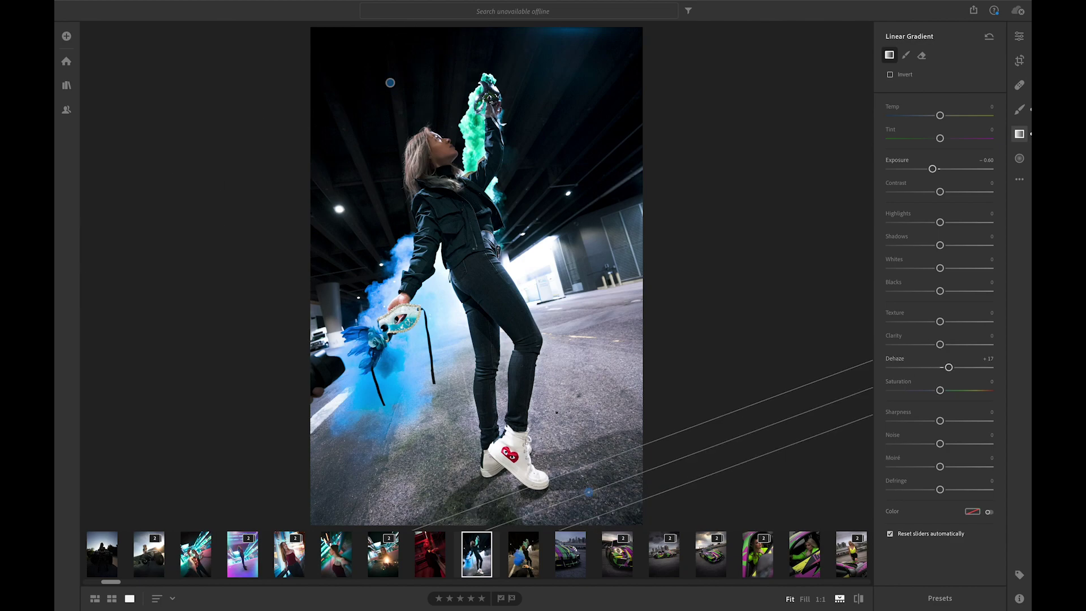
pyautogui.moveTo(537, 485); pyautogui.dragTo(536, 452)
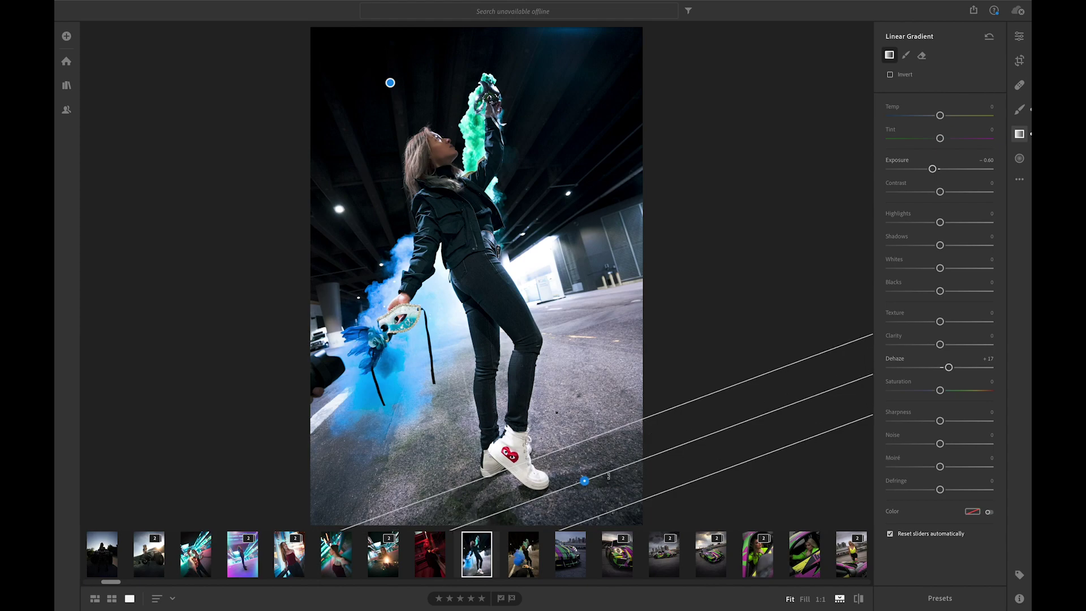
pyautogui.moveTo(609, 476); pyautogui.dragTo(619, 486)
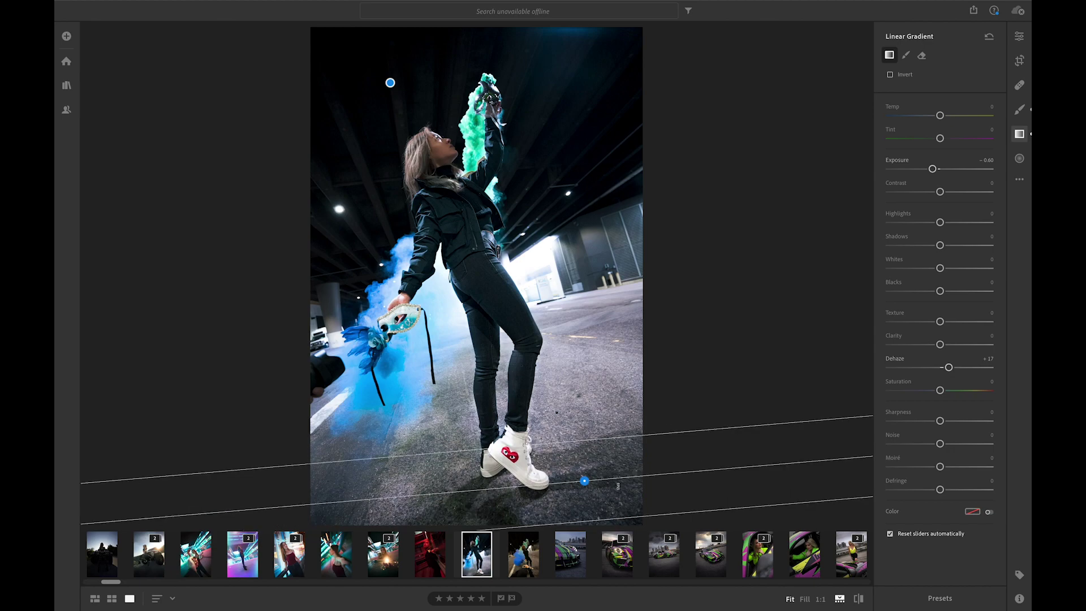
# Set the floor gradient to Saturation −14, Tint +9, Clarity −9, Dehaze +27 and Exposure −1.26
pyautogui.moveTo(940, 391); pyautogui.dragTo(933, 391)
pyautogui.moveTo(941, 138); pyautogui.dragTo(953, 140)
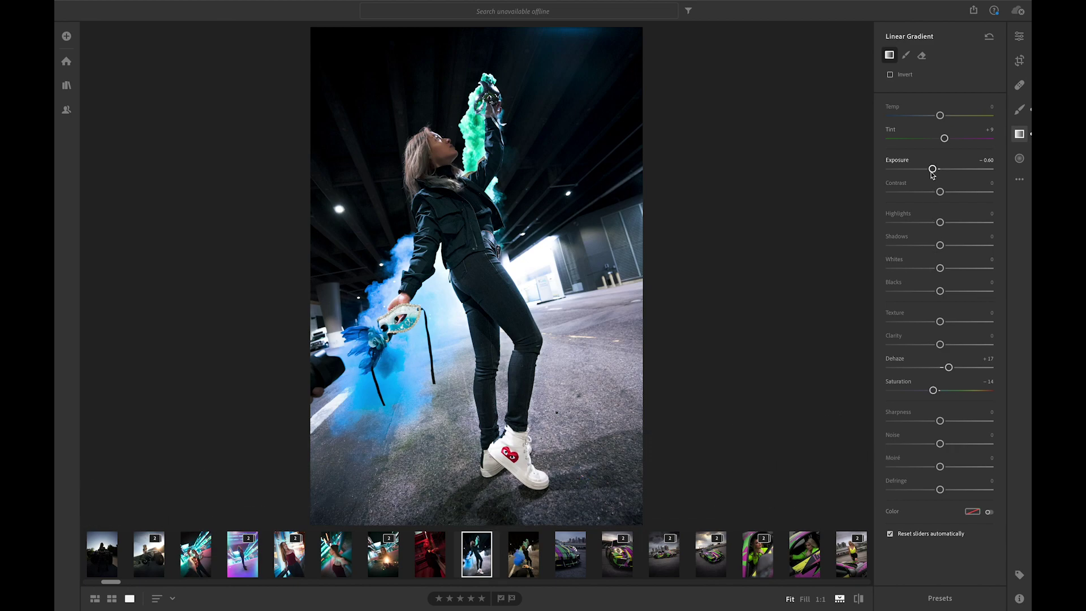
pyautogui.moveTo(933, 169); pyautogui.dragTo(931, 169)
pyautogui.moveTo(949, 367); pyautogui.dragTo(935, 346)
pyautogui.moveTo(931, 169); pyautogui.dragTo(924, 169)
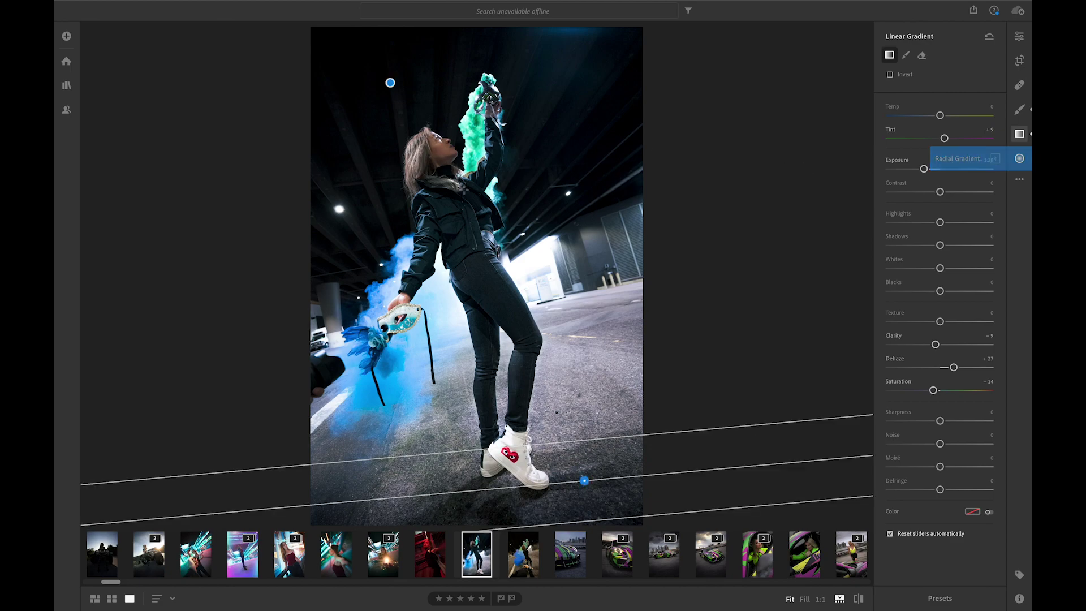
# Draw a radial gradient over the ceiling light with Exposure +1.52, Dehaze −41 and softened clarity
pyautogui.click(1022, 162)
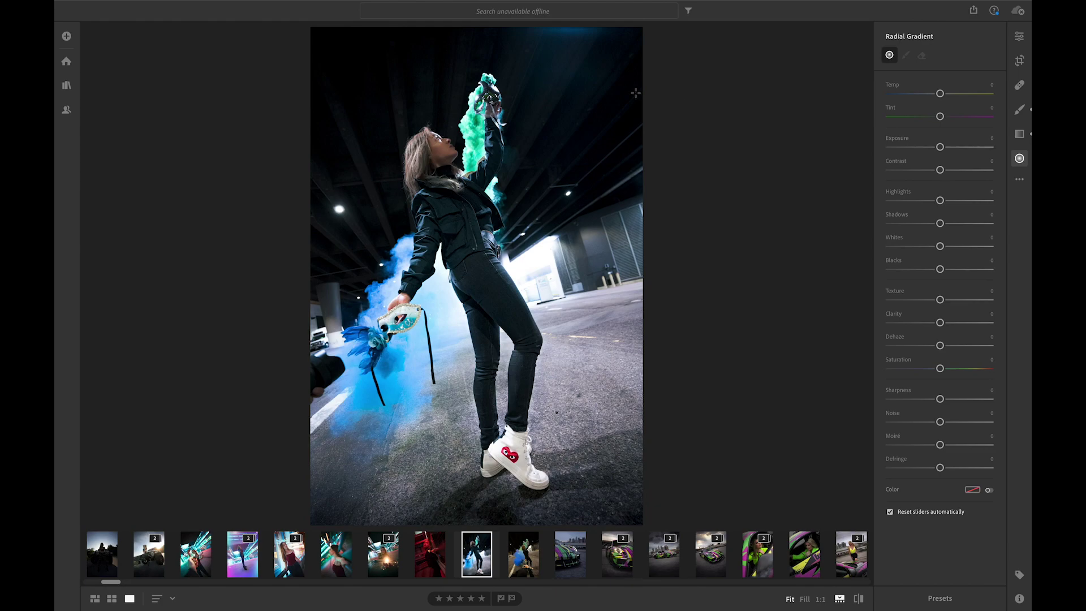
pyautogui.moveTo(582, 53); pyautogui.dragTo(703, 177)
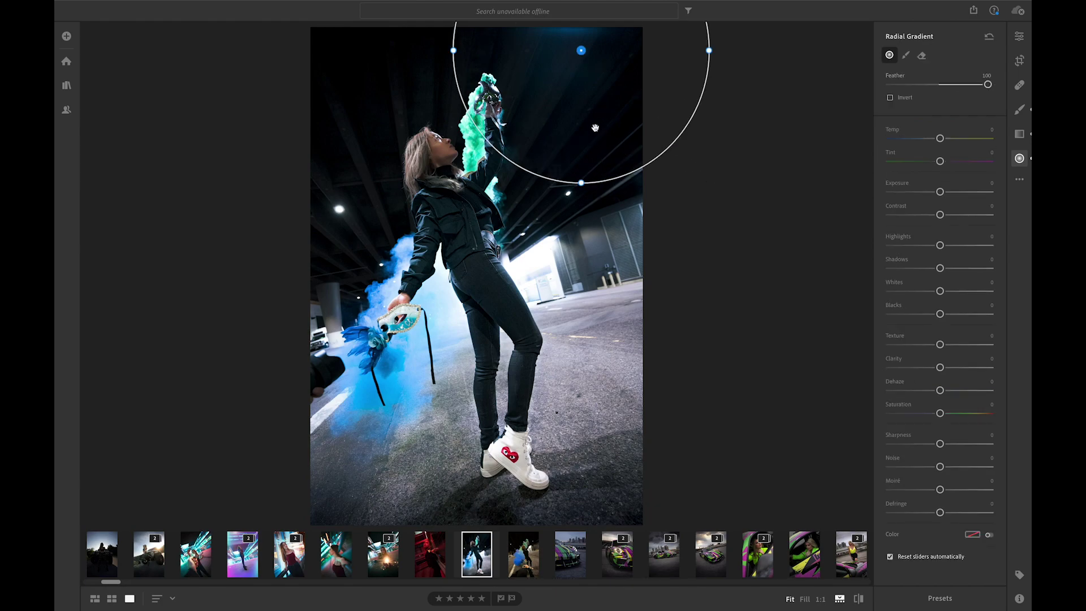
pyautogui.moveTo(596, 128); pyautogui.dragTo(595, 107)
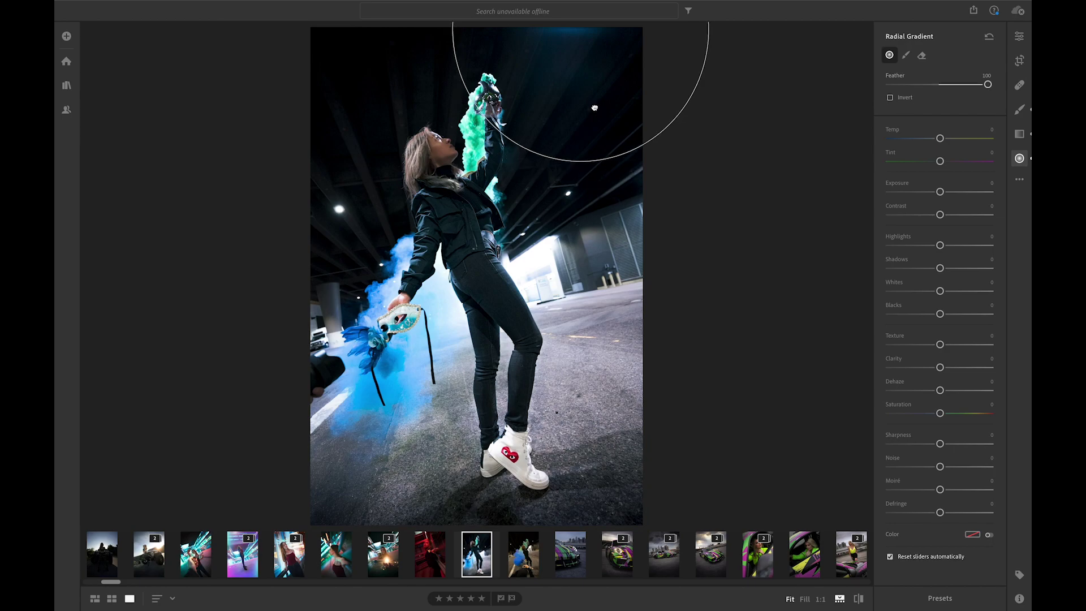
pyautogui.moveTo(941, 192); pyautogui.dragTo(960, 193)
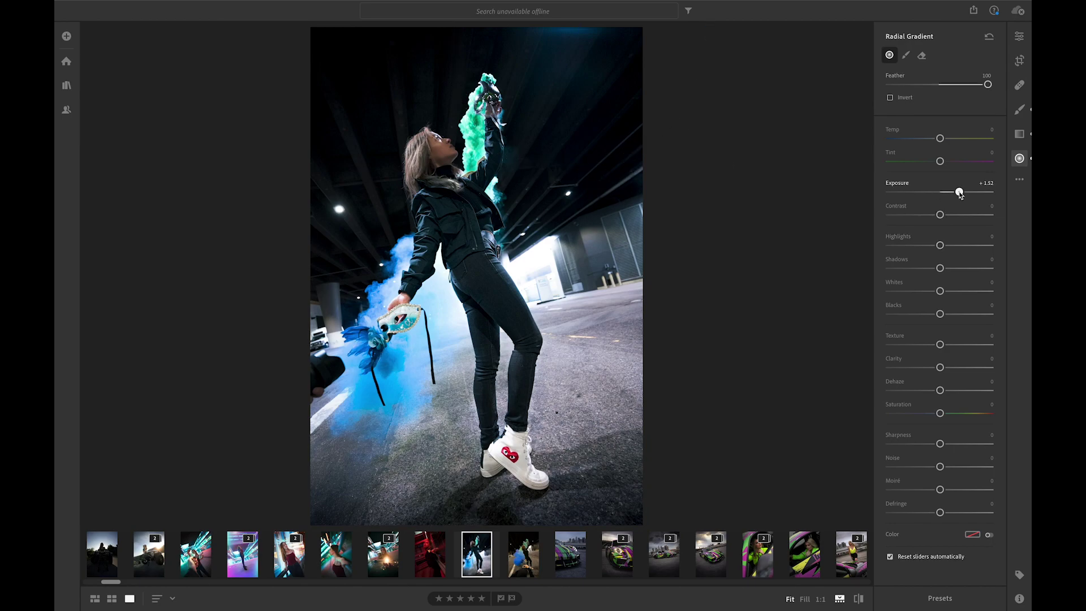
pyautogui.moveTo(941, 390); pyautogui.dragTo(926, 391)
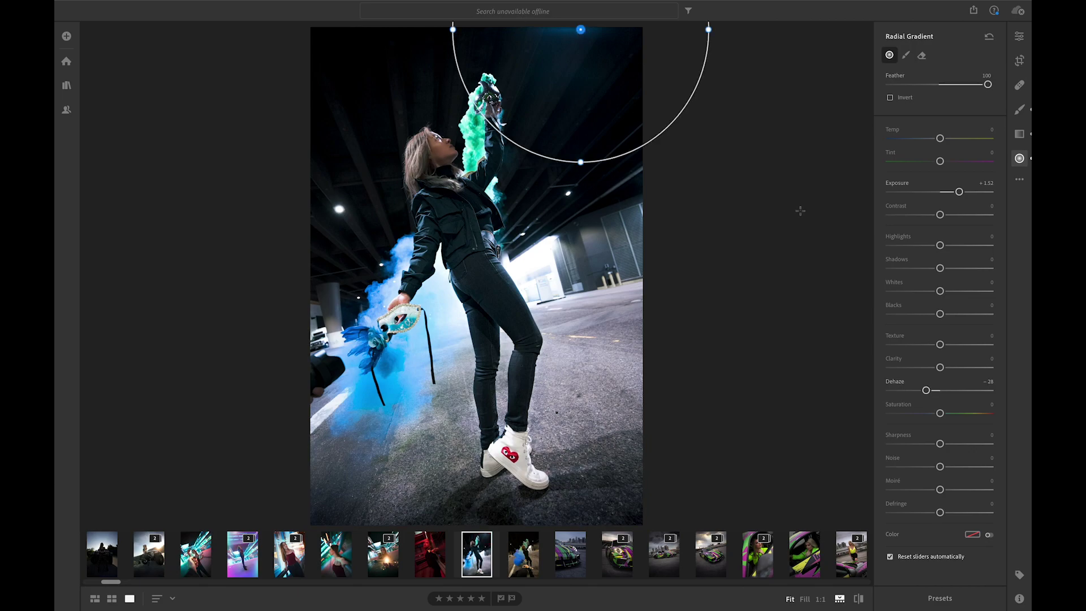
pyautogui.moveTo(927, 391); pyautogui.dragTo(924, 367)
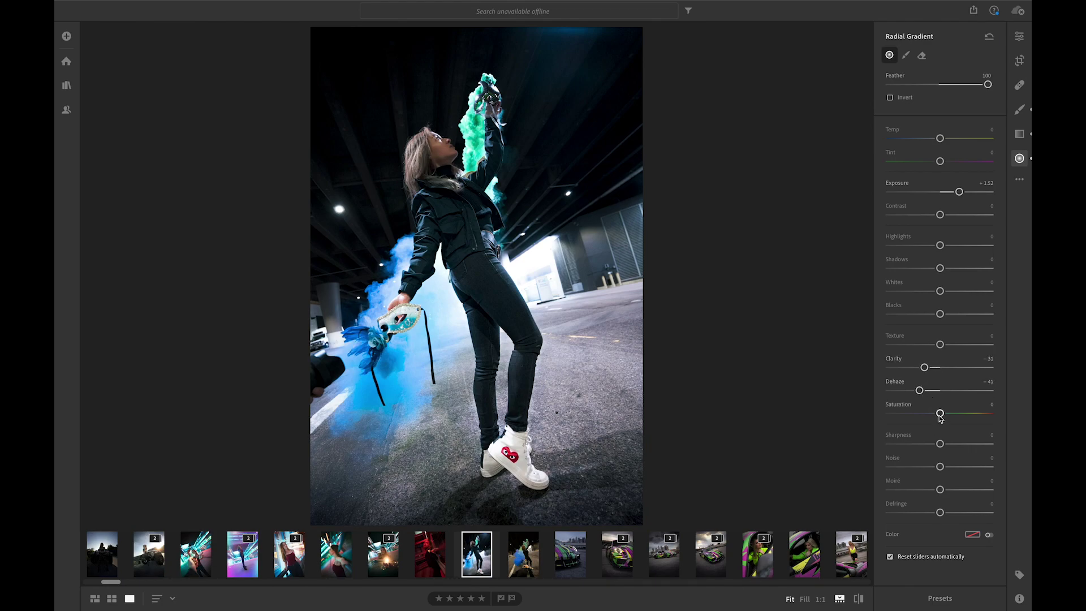
# Give the top glow Saturation −14, Temp −42, Noise +79 and Clarity −58
pyautogui.moveTo(940, 413); pyautogui.dragTo(934, 417)
pyautogui.moveTo(940, 138); pyautogui.dragTo(923, 140)
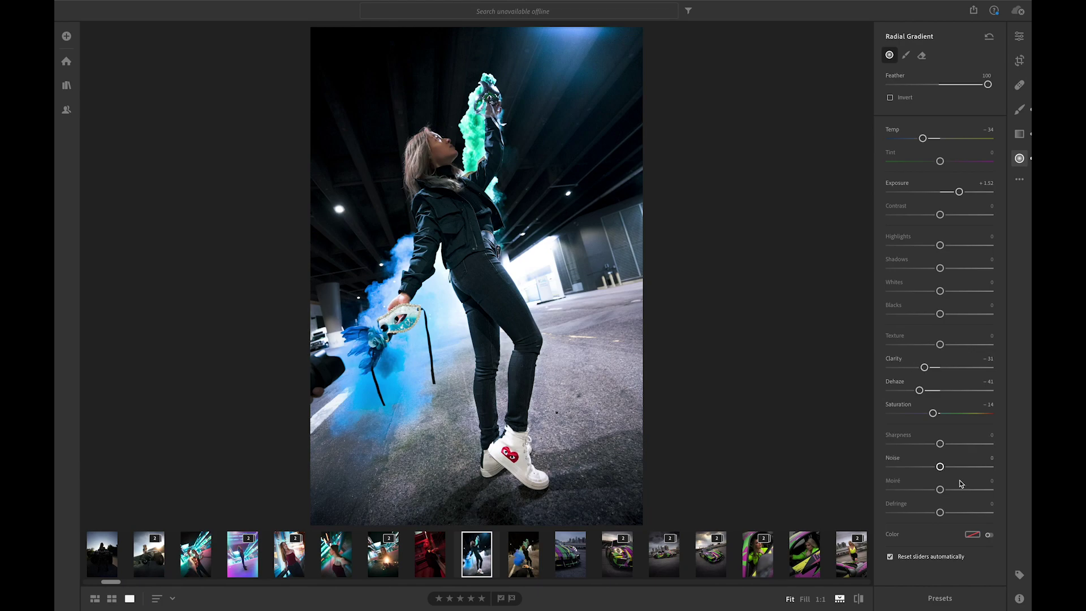
pyautogui.moveTo(956, 468); pyautogui.dragTo(981, 468)
pyautogui.moveTo(924, 367); pyautogui.dragTo(921, 345)
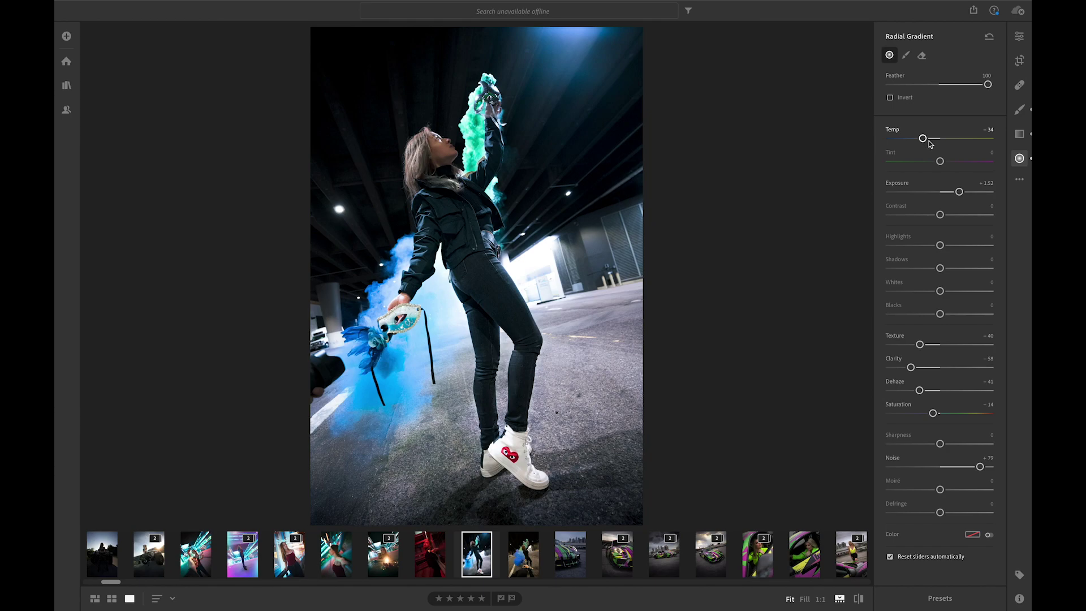
pyautogui.moveTo(637, 53)
pyautogui.moveTo(923, 138); pyautogui.dragTo(943, 164)
pyautogui.moveTo(710, 107)
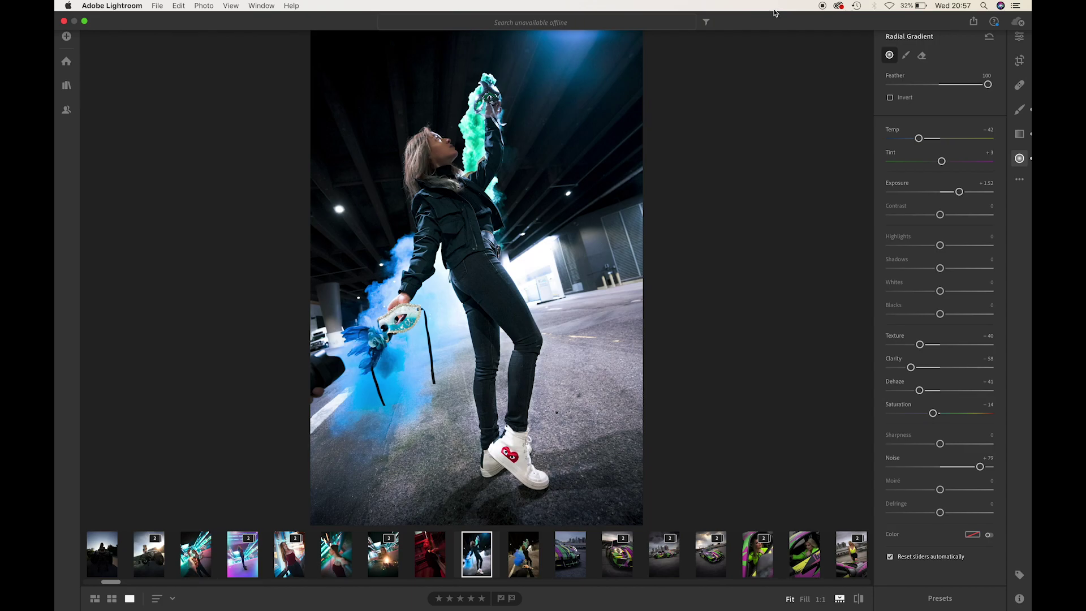
pyautogui.click(459, 592)
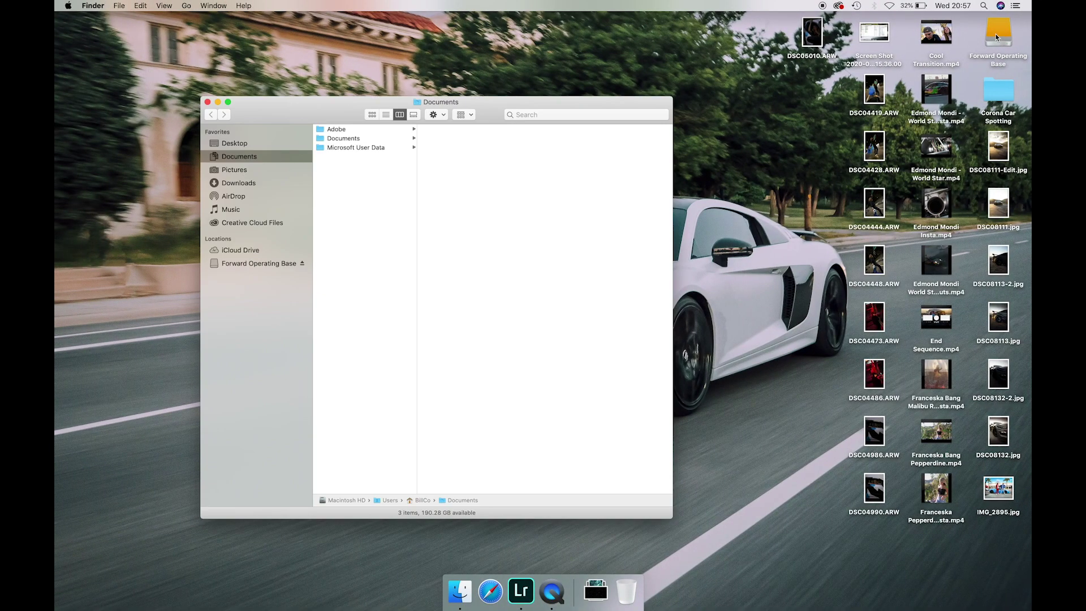
pyautogui.rightClick(997, 37)
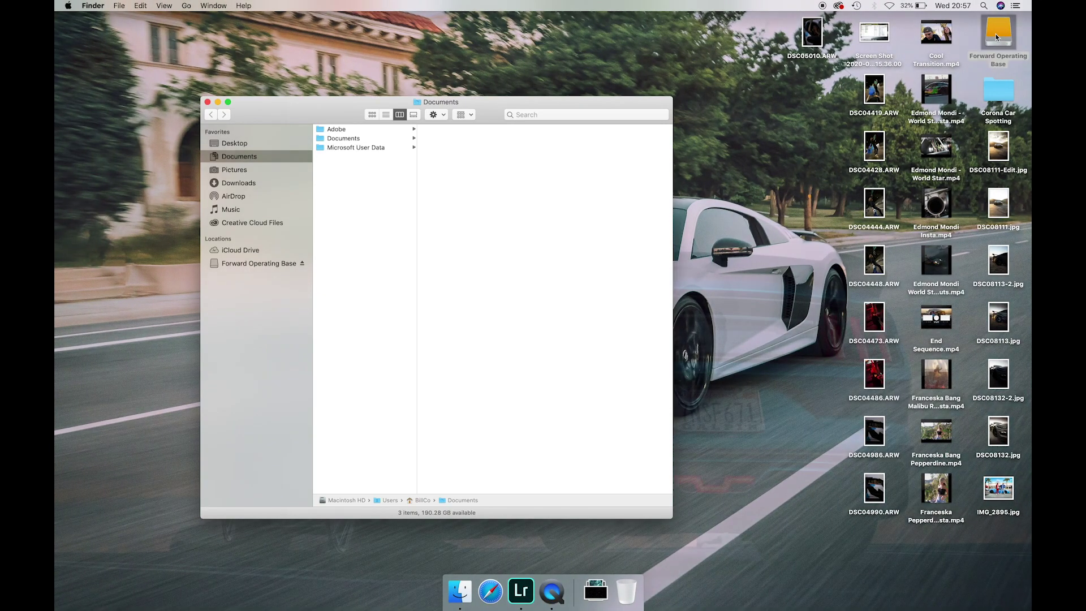
pyautogui.click(905, 53)
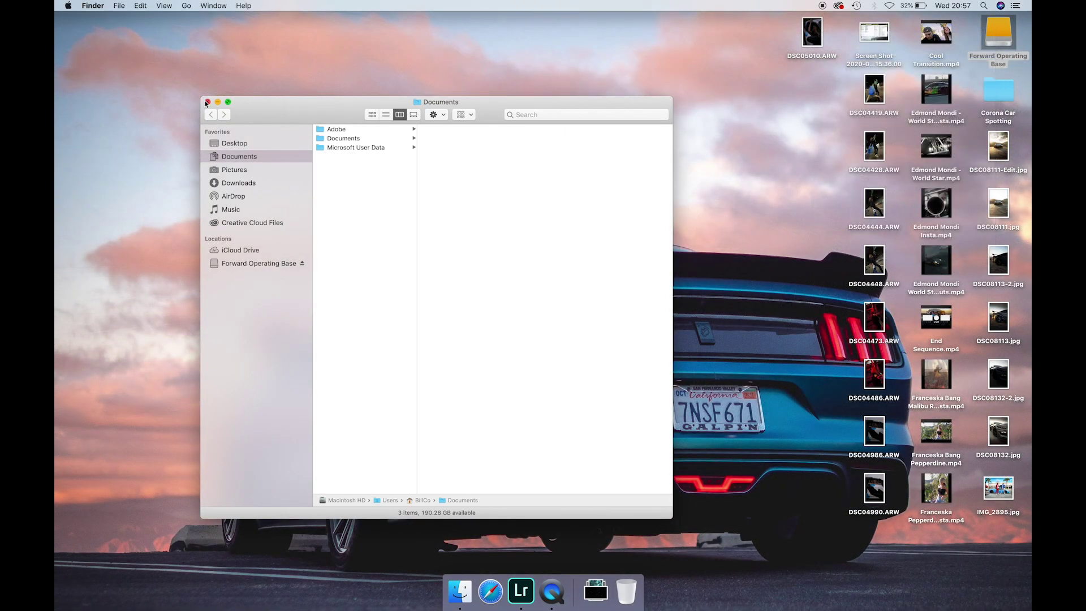
pyautogui.hotkey('ctrl', 'Right')
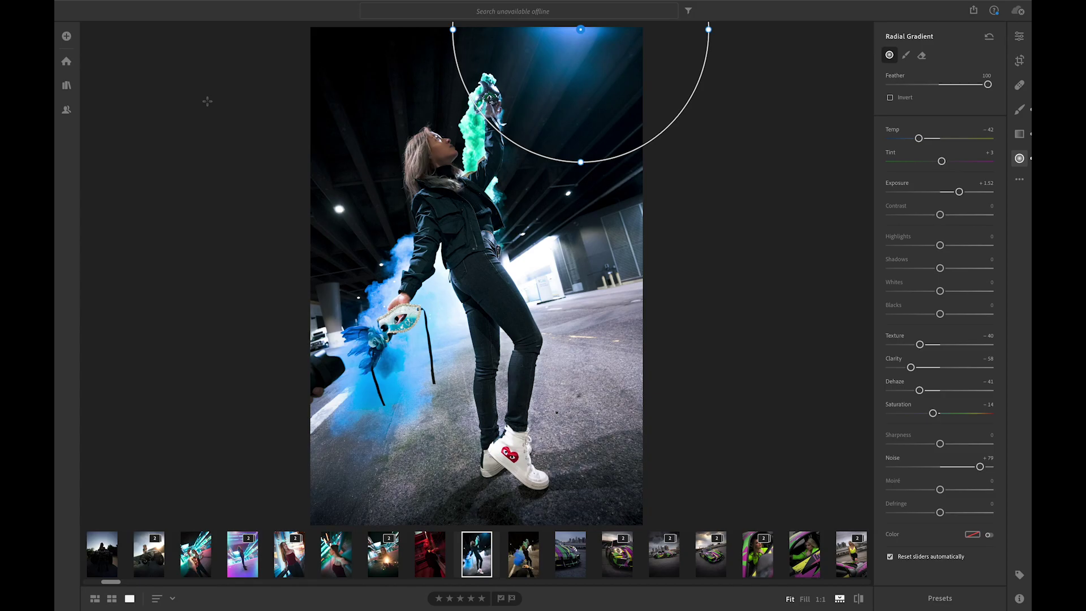
pyautogui.hotkey('ctrl', 'Left')
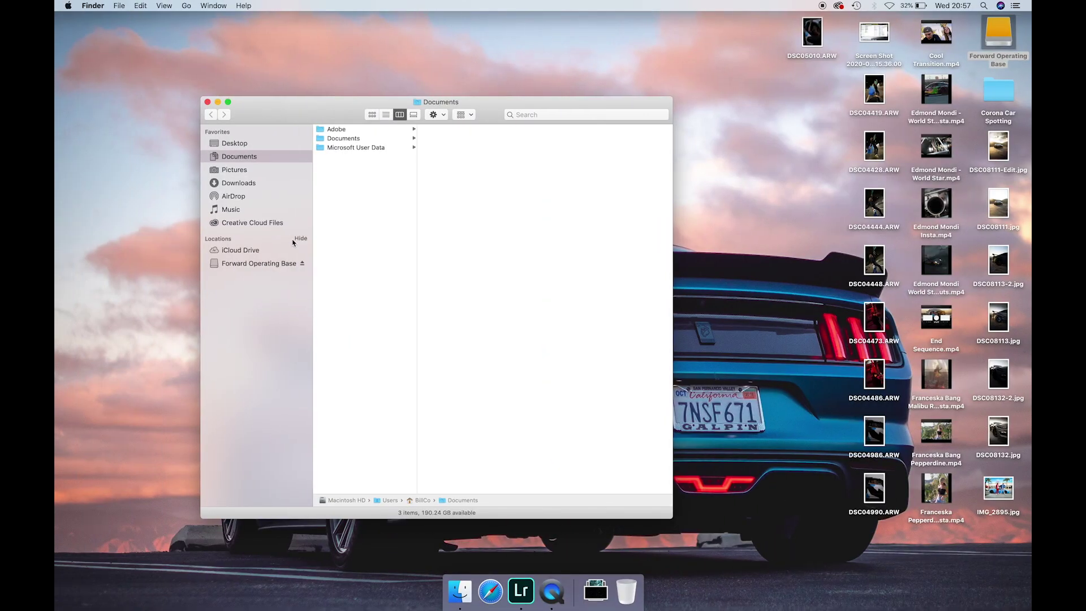
pyautogui.click(302, 263)
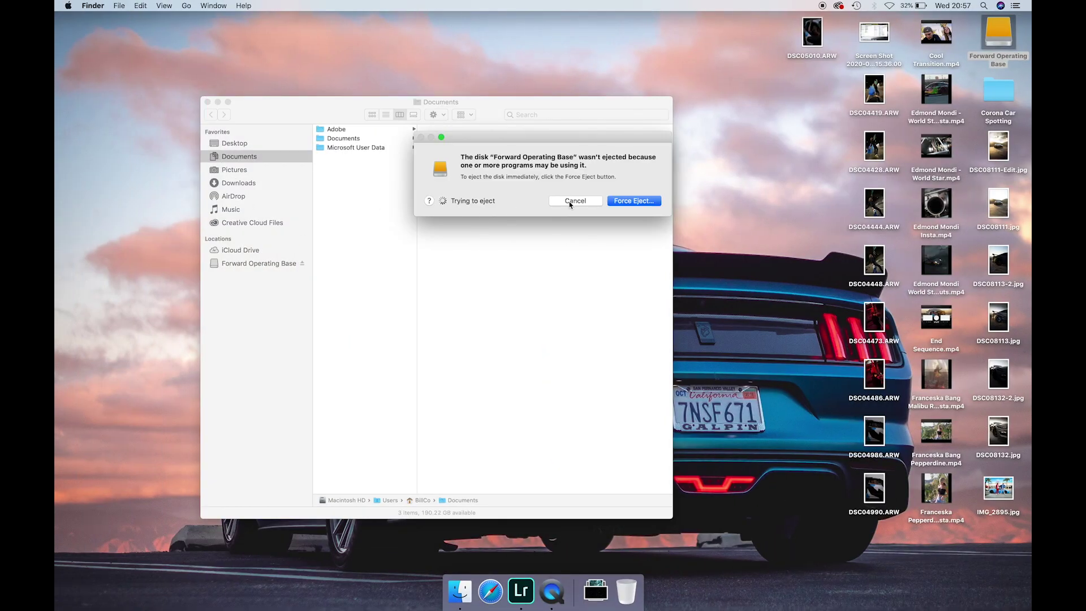
pyautogui.click(575, 201)
pyautogui.hotkey('ctrl', 'Right')
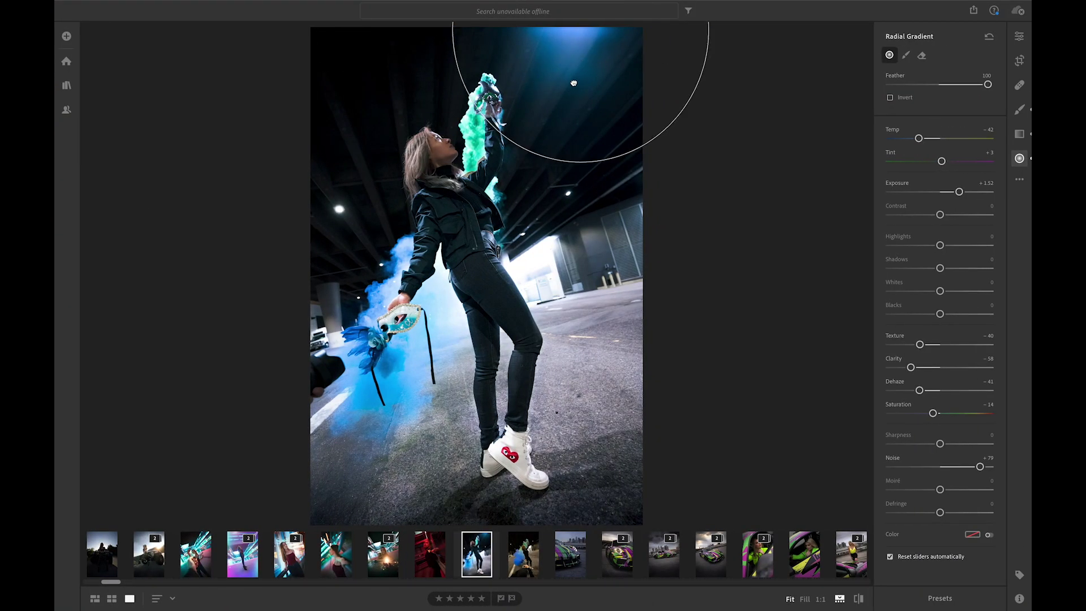
# Stretch the top radial gradient into a tall ellipse and add a small one over the doorway light
pyautogui.moveTo(578, 79); pyautogui.dragTo(586, 72)
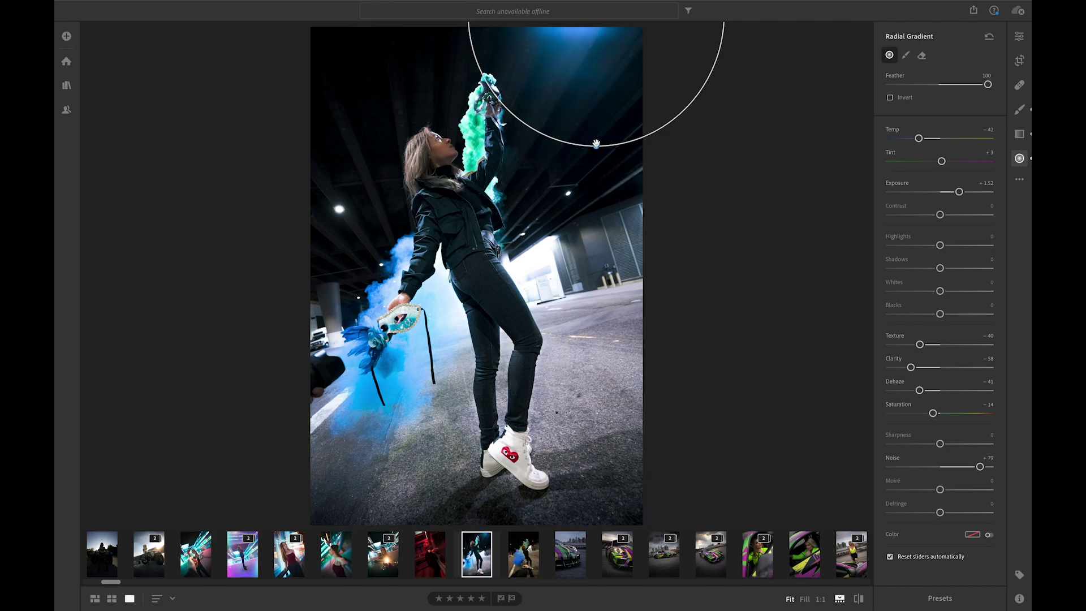
pyautogui.moveTo(594, 142); pyautogui.dragTo(598, 183)
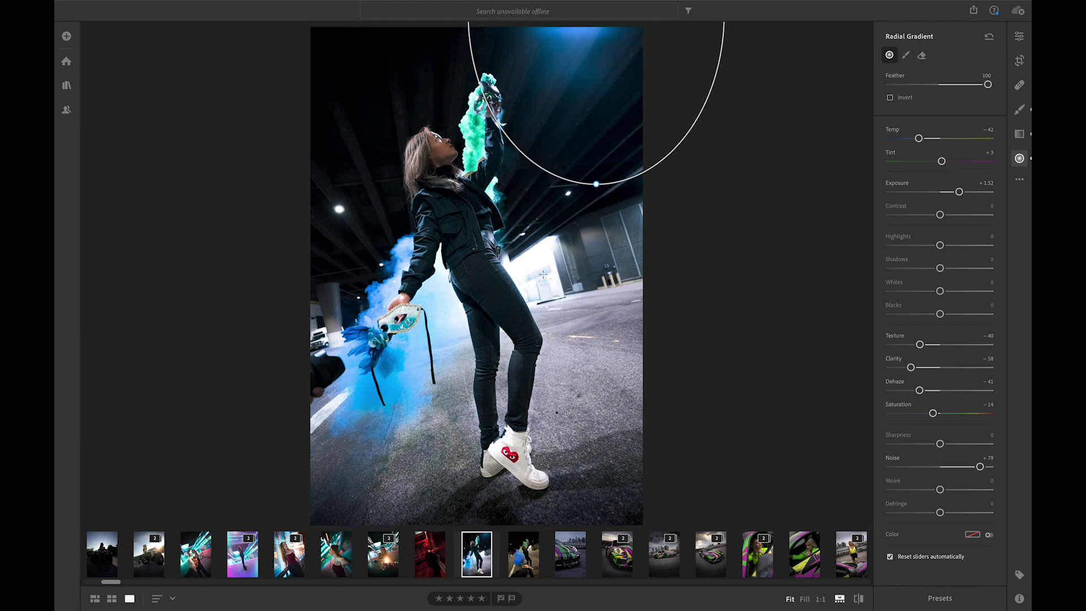
pyautogui.moveTo(542, 274); pyautogui.dragTo(606, 335)
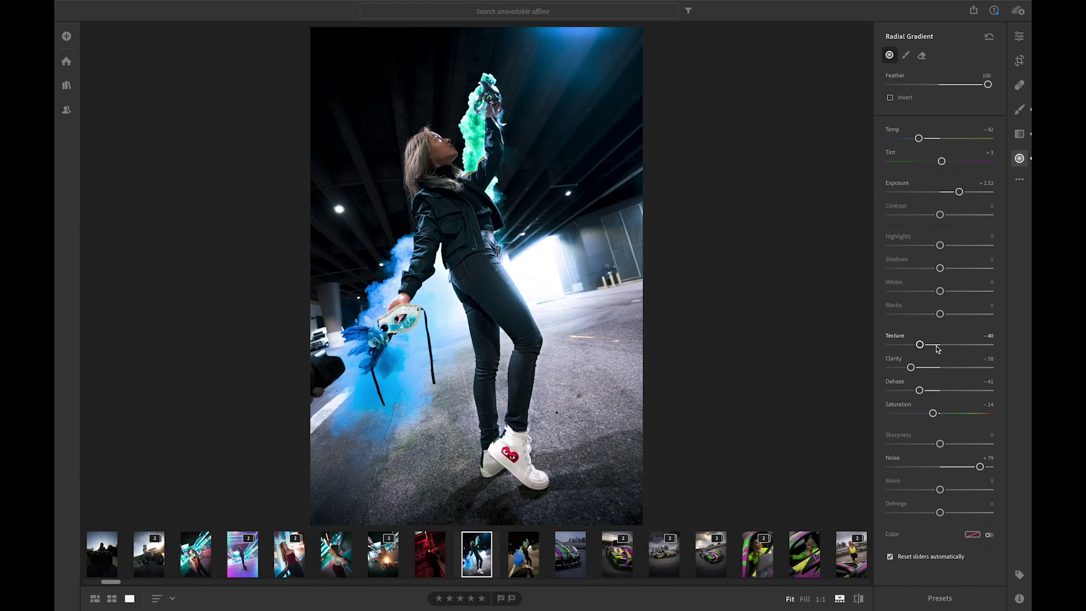
# Ease the small doorway gradient to Clarity −32, Dehaze −22 and Exposure +0.92
pyautogui.click(925, 369)
pyautogui.click(930, 390)
pyautogui.moveTo(960, 192); pyautogui.dragTo(950, 193)
pyautogui.moveTo(542, 246)
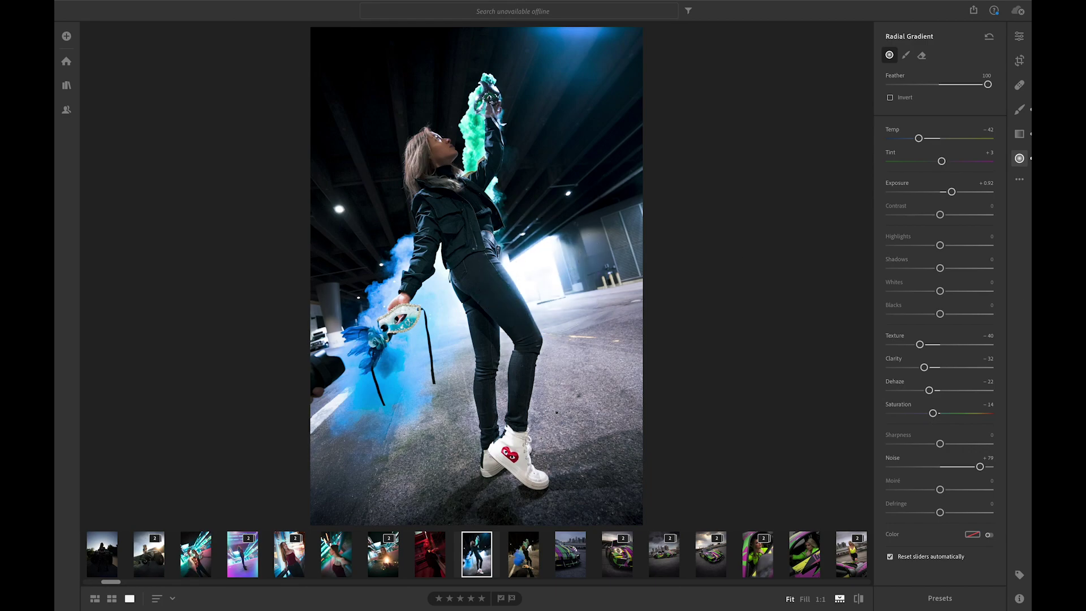
pyautogui.moveTo(774, 77)
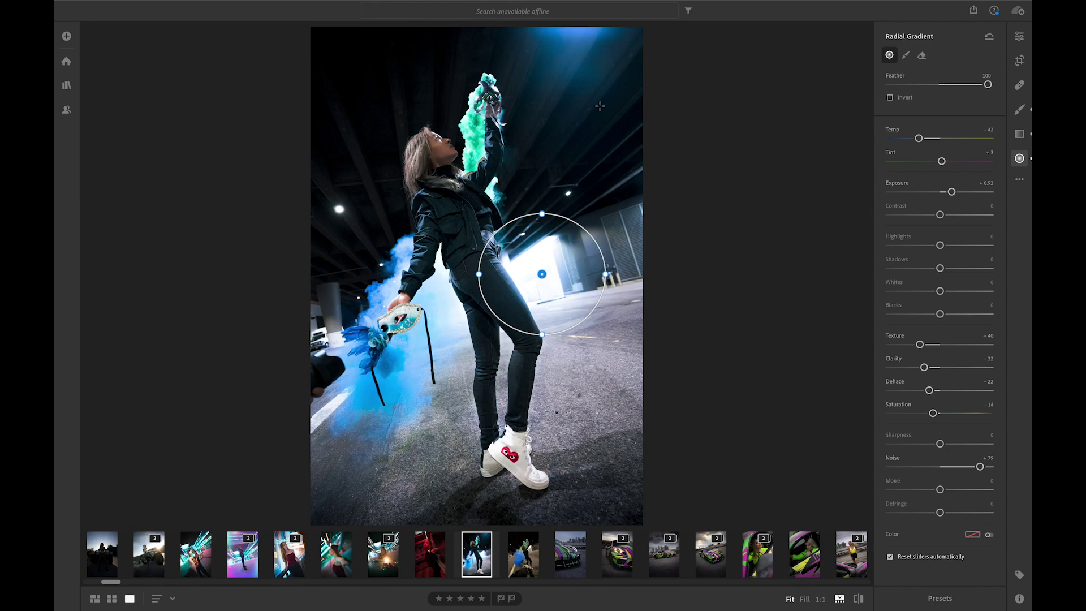
pyautogui.press('z')
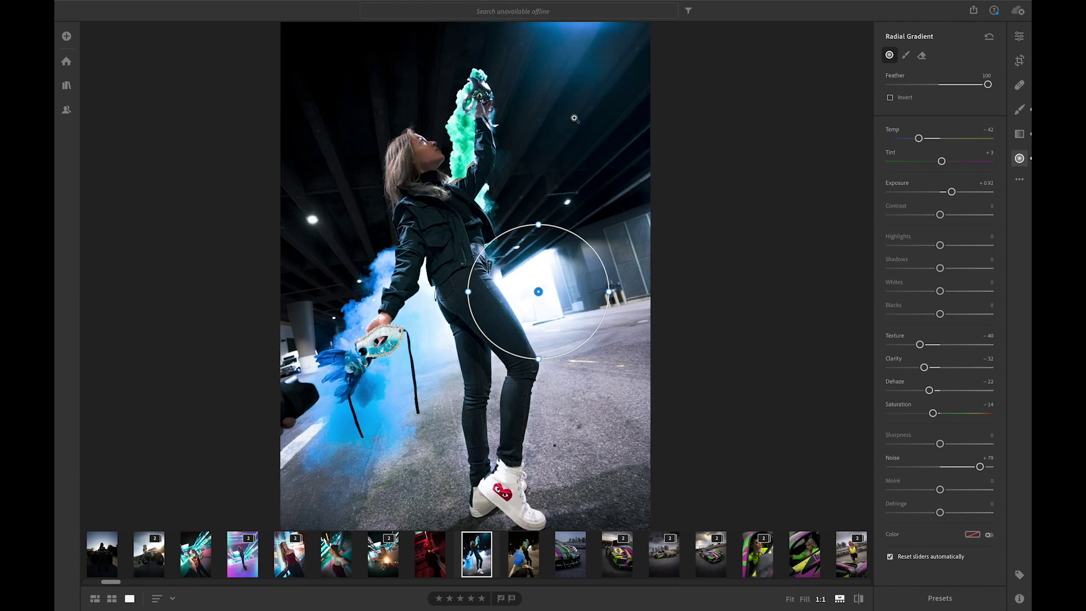
pyautogui.press('z')
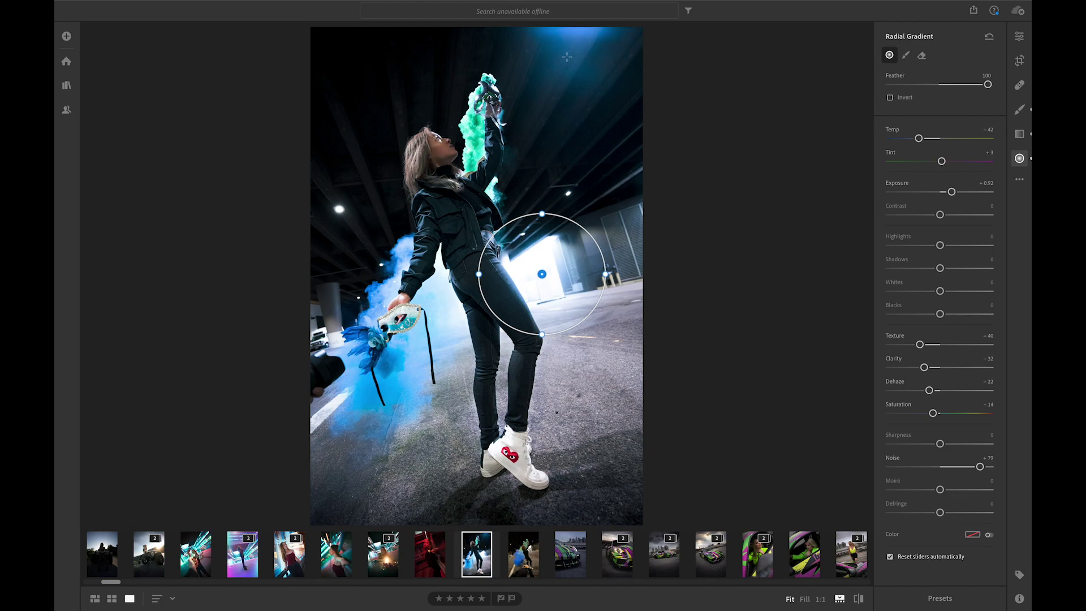
pyautogui.press('ctrl+super+f')
pyautogui.press('ctrl+super+f')
# Send the photo to Photoshop for editing from its context menu, retrying once
pyautogui.rightClick(478, 543)
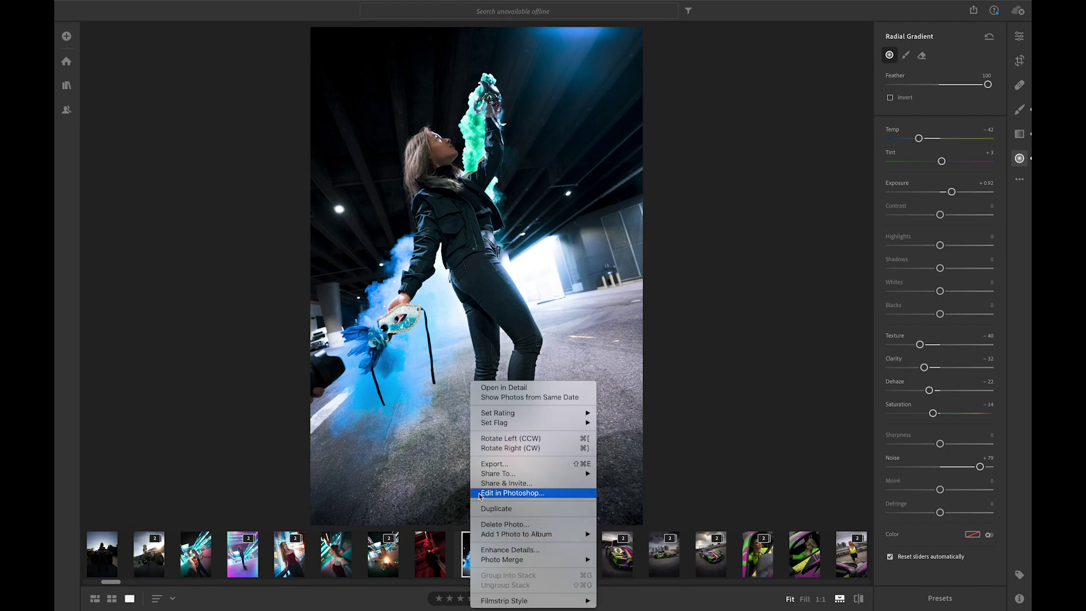
pyautogui.click(498, 493)
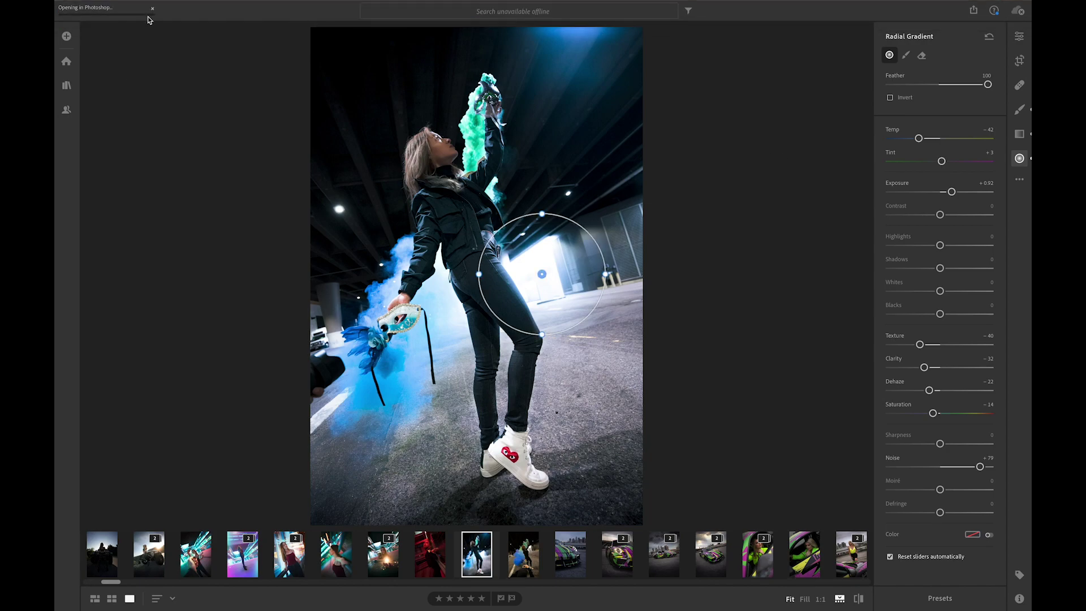
pyautogui.rightClick(481, 549)
pyautogui.click(487, 493)
# Dismiss the Photoshop notice, ready the Brush at size 7.0, and switch to the Finder desktop
pyautogui.click(152, 8)
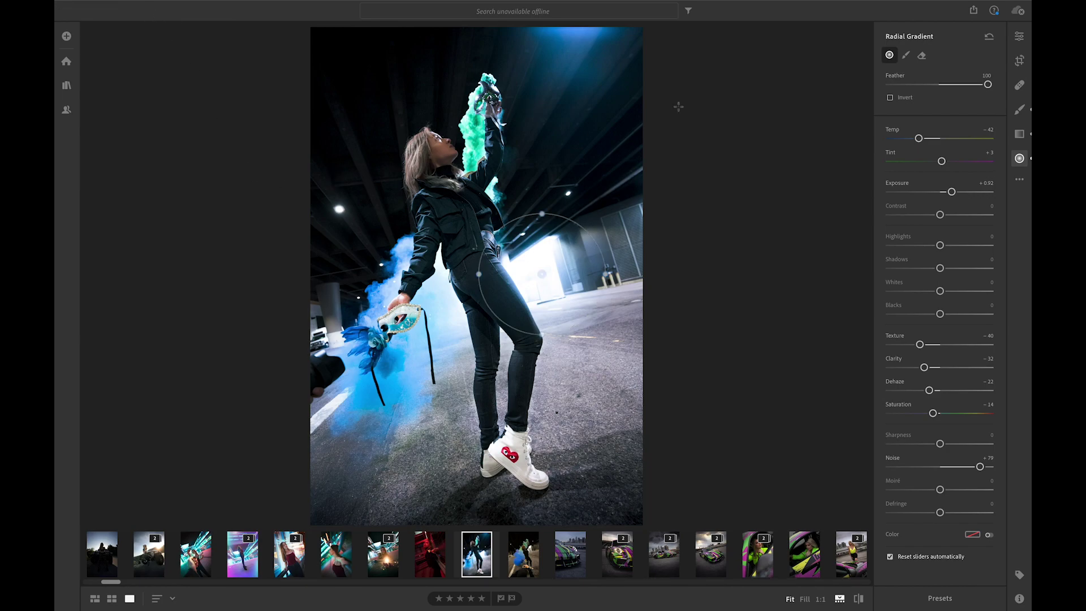
pyautogui.click(1021, 110)
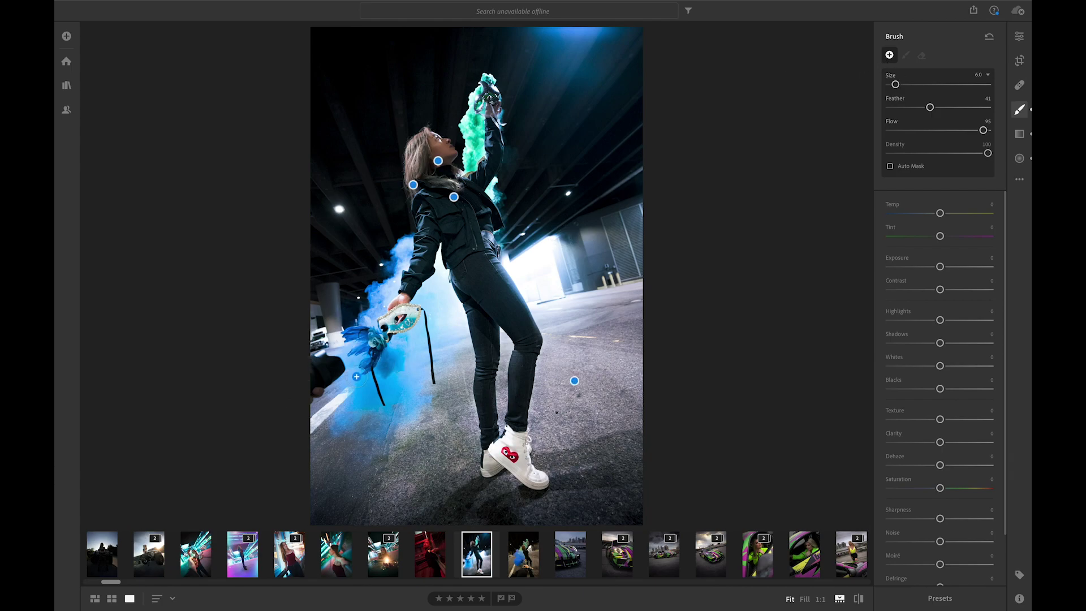
pyautogui.press(']')
pyautogui.hotkey('ctrl', 'Left')
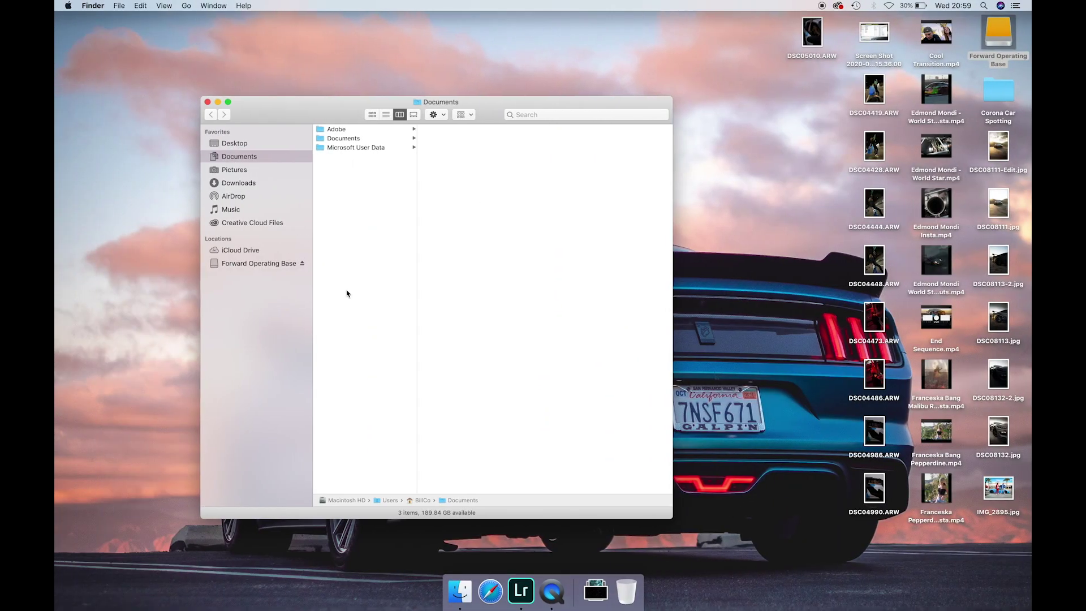
# Back in Lightroom, dismiss the eject alert, brush the left smoke and enlarge the brush to Size 9.0
pyautogui.hotkey('ctrl', 'Right')
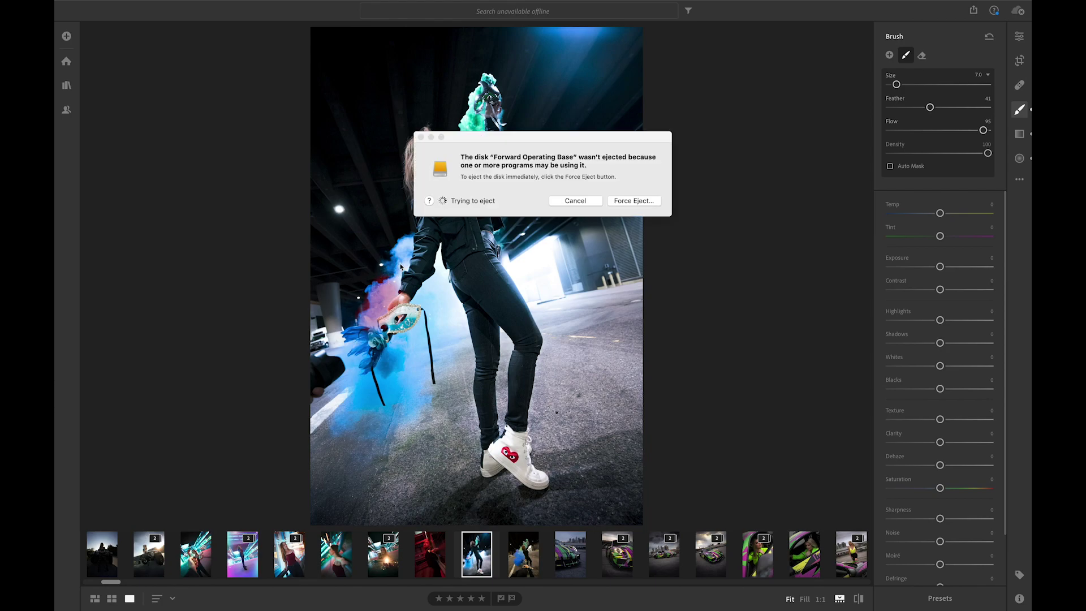
pyautogui.press('Escape')
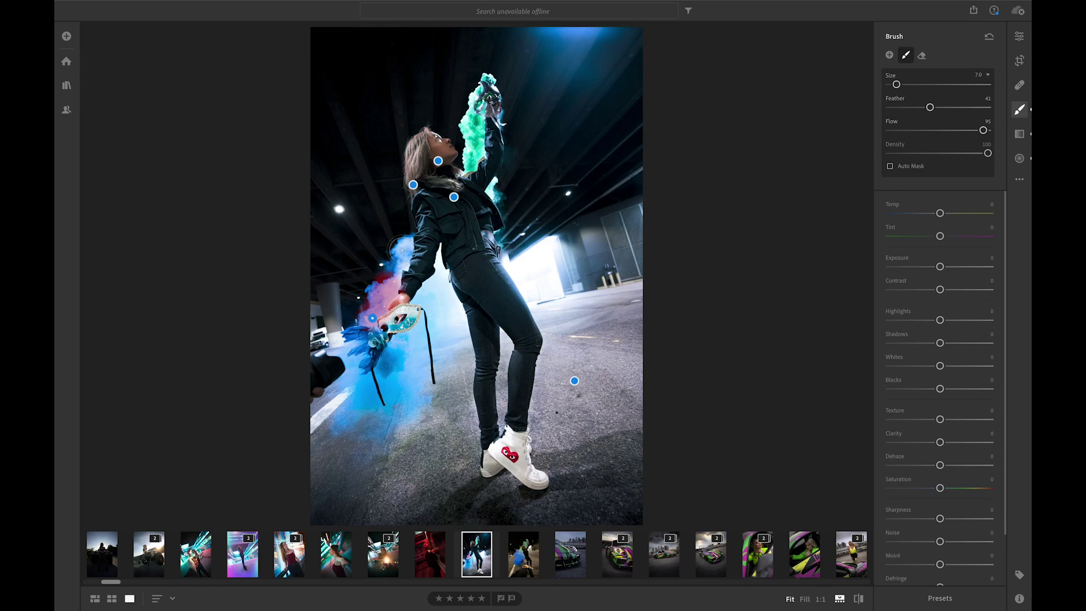
pyautogui.moveTo(402, 250)
pyautogui.mouseDown()
pyautogui.moveTo(387, 273)
pyautogui.moveTo(395, 269)
pyautogui.mouseUp()
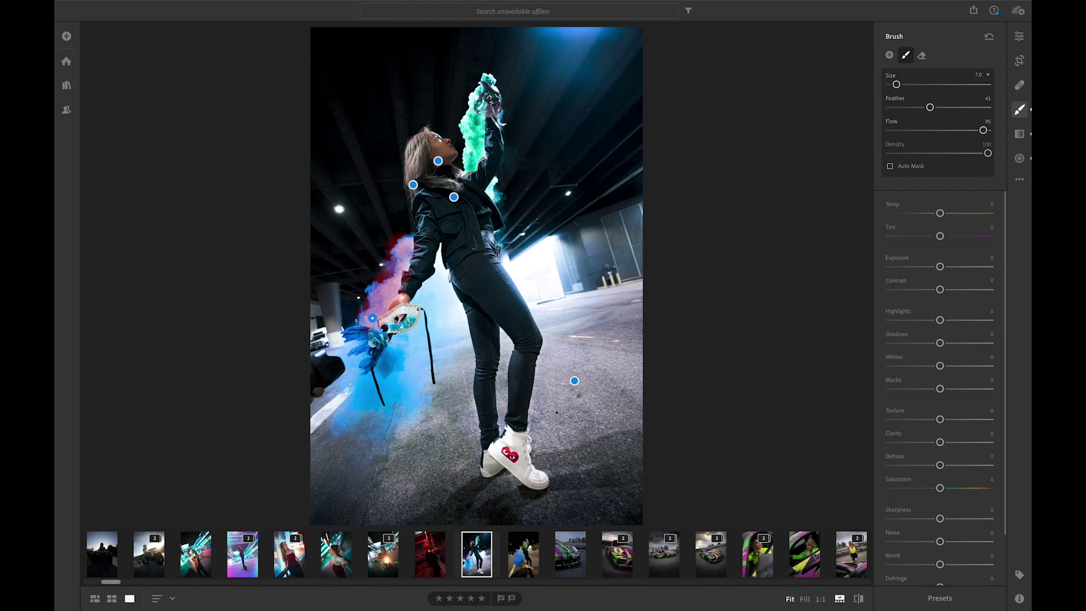
pyautogui.press(']')
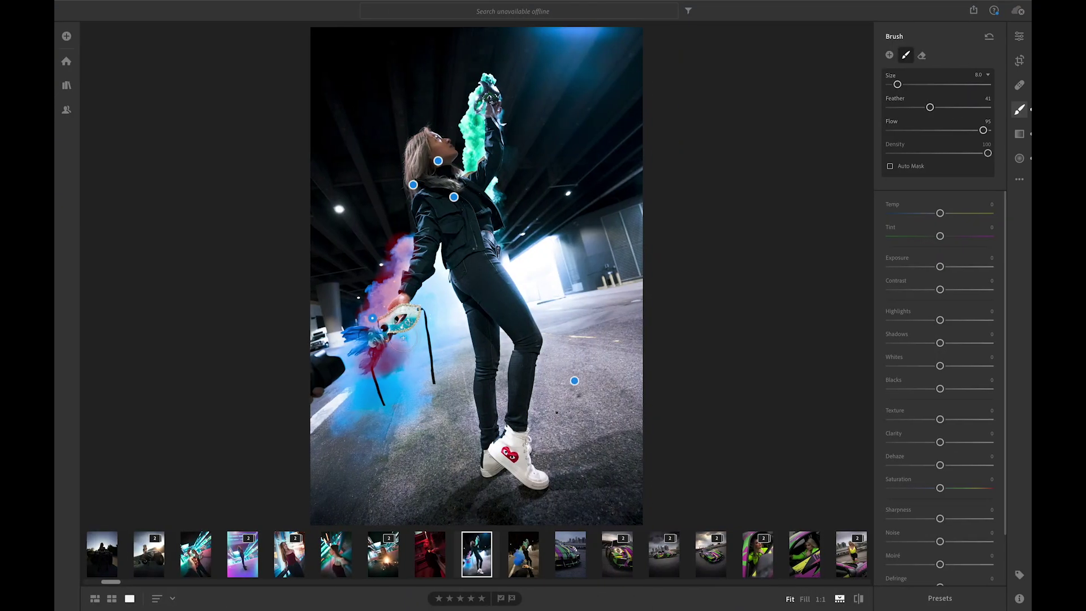
pyautogui.press(']')
# Force-eject the Forward Operating Base disk and confirm both disk dialogs
pyautogui.click(618, 201)
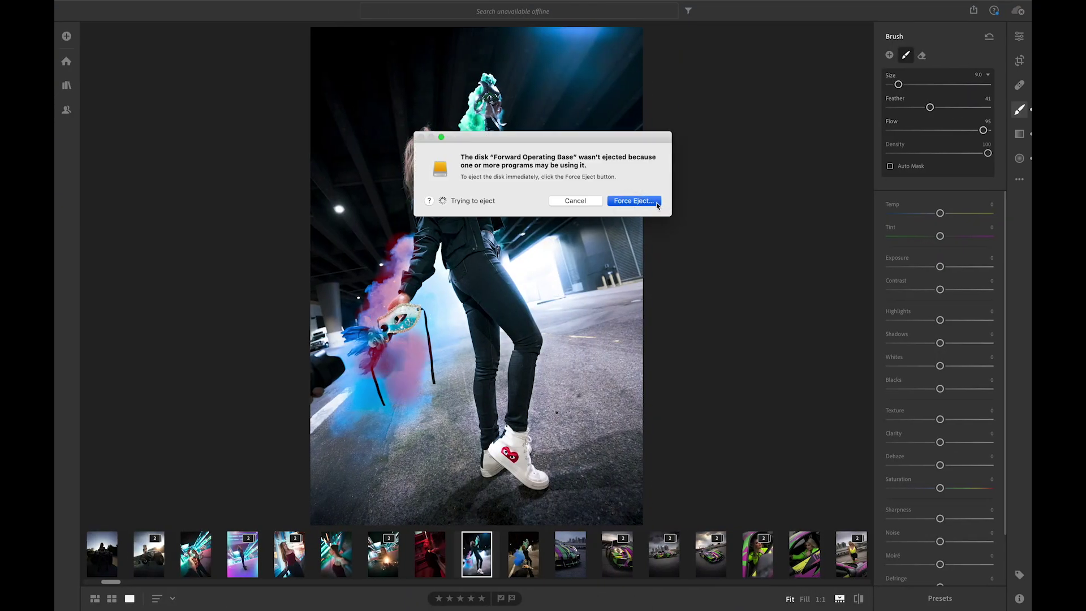
pyautogui.click(605, 198)
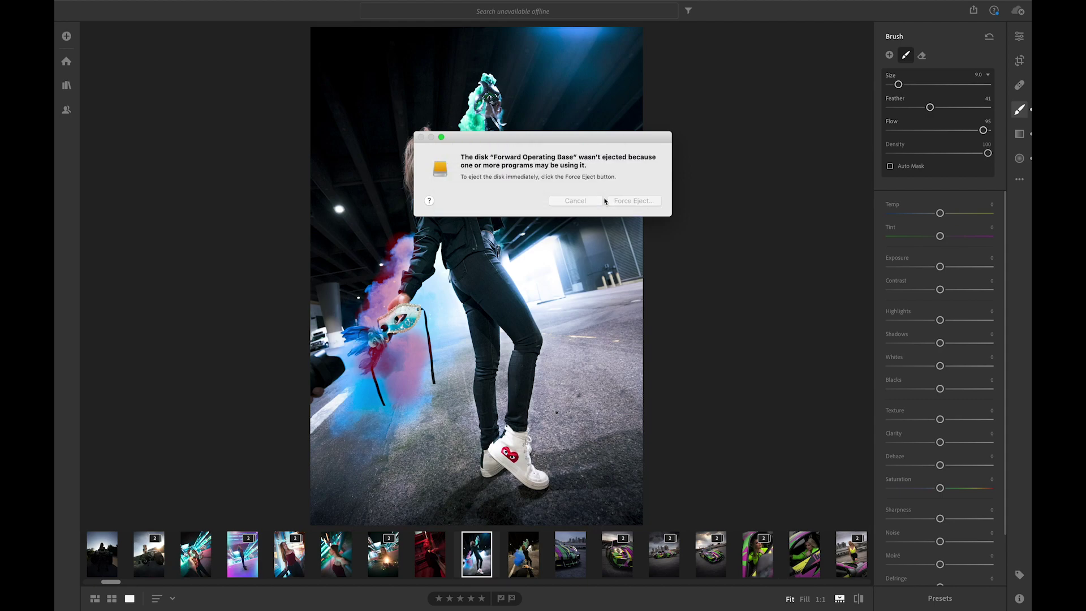
pyautogui.click(607, 195)
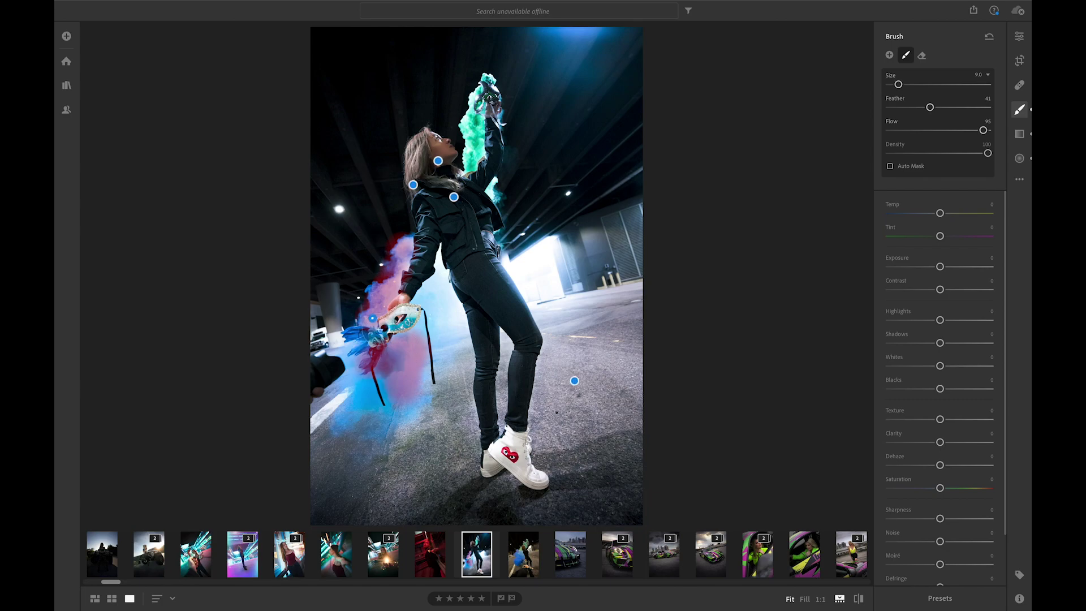
# Paint the mask over the blue smoke, green plume above her hand and smoke beside her face, sizing 6.0–11.0
pyautogui.press(']')
pyautogui.press(']')
pyautogui.moveTo(377, 376)
pyautogui.mouseDown()
pyautogui.moveTo(373, 396)
pyautogui.moveTo(359, 340)
pyautogui.moveTo(376, 354)
pyautogui.moveTo(436, 292)
pyautogui.mouseUp()
pyautogui.press('[')
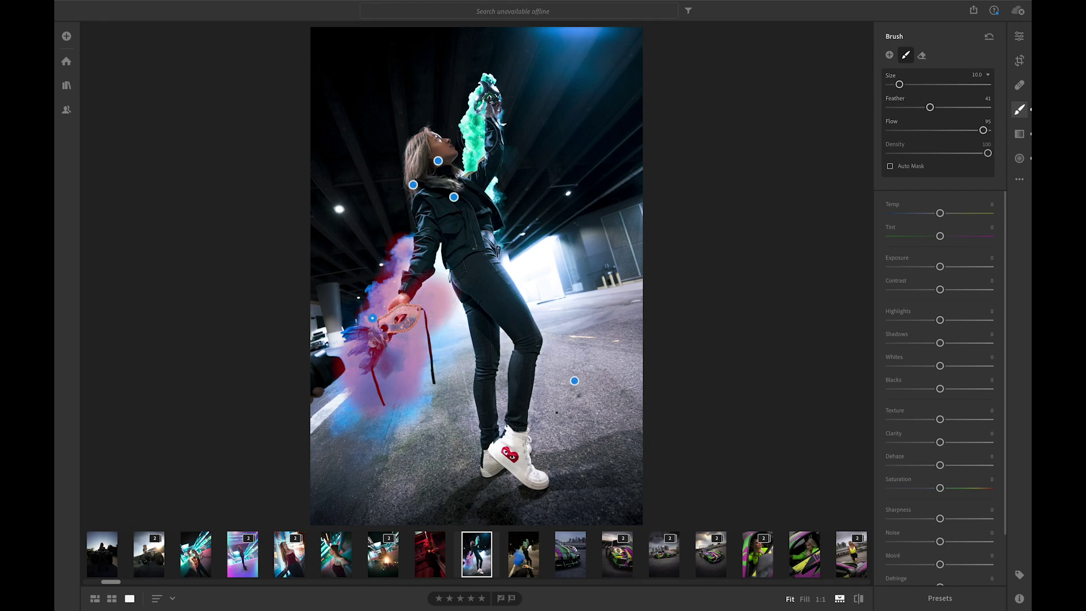
pyautogui.press('[')
pyautogui.press('[')
pyautogui.press('[')
pyautogui.press('[')
pyautogui.moveTo(473, 104); pyautogui.dragTo(489, 88)
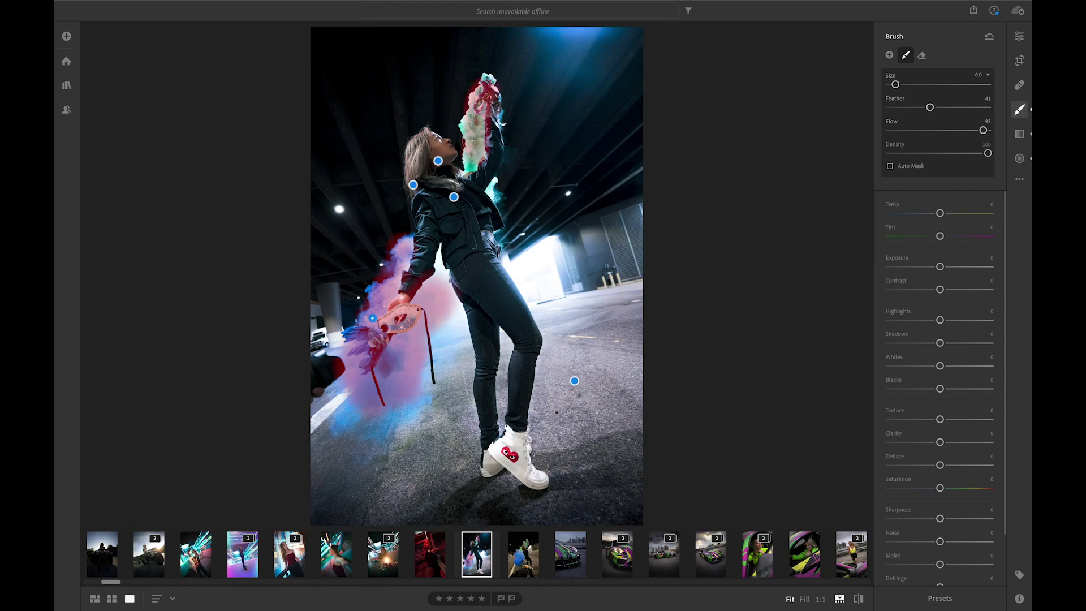
pyautogui.moveTo(471, 131)
pyautogui.mouseDown()
pyautogui.moveTo(463, 167)
pyautogui.moveTo(460, 154)
pyautogui.mouseUp()
pyautogui.press(']')
pyautogui.press(']')
pyautogui.press(']')
pyautogui.moveTo(400, 412)
pyautogui.mouseDown()
pyautogui.moveTo(343, 411)
pyautogui.moveTo(416, 421)
pyautogui.moveTo(413, 353)
pyautogui.mouseUp()
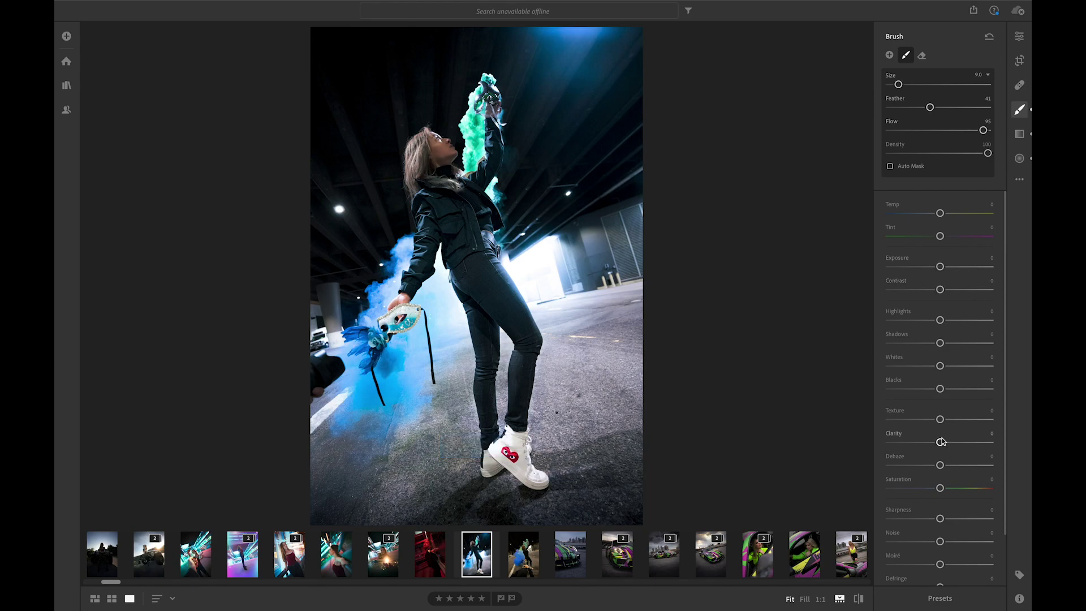
# Give the smoke mask Clarity +26, Texture +18, Sharpness +56 and Saturation +10, zooming in to check
pyautogui.moveTo(940, 442); pyautogui.dragTo(954, 443)
pyautogui.moveTo(940, 419); pyautogui.dragTo(949, 420)
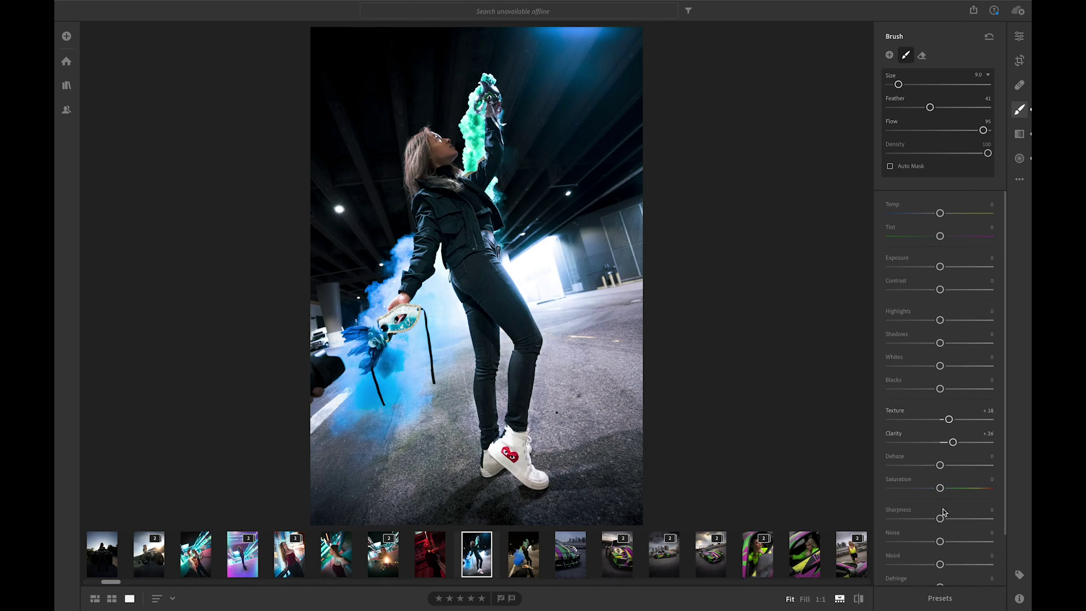
pyautogui.moveTo(941, 519); pyautogui.dragTo(968, 519)
pyautogui.moveTo(940, 488); pyautogui.dragTo(944, 490)
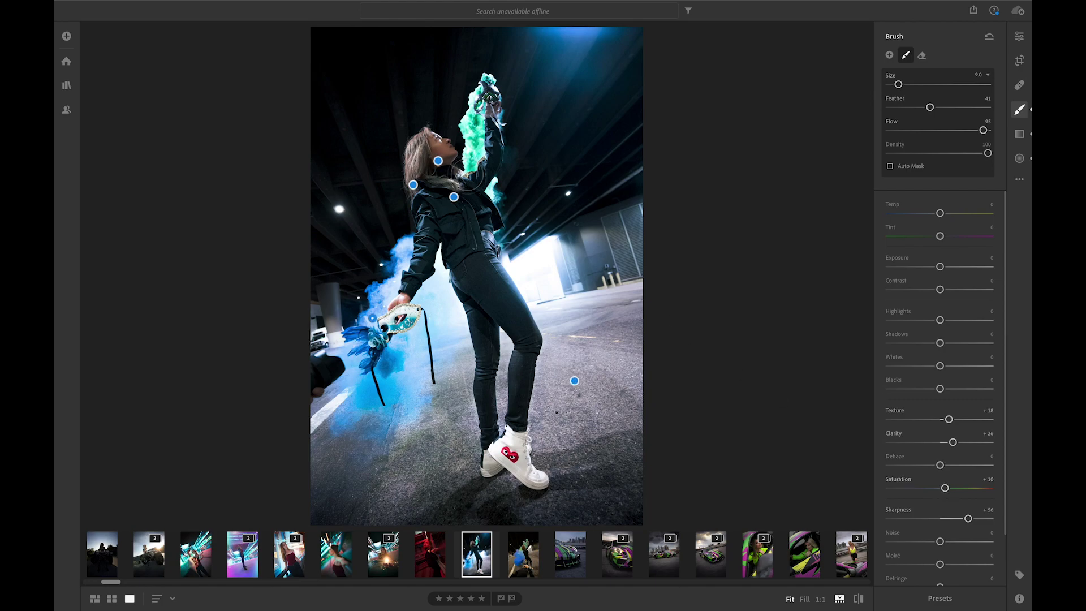
pyautogui.press('z')
pyautogui.press('z')
pyautogui.press('z')
pyautogui.press('z')
pyautogui.press('z')
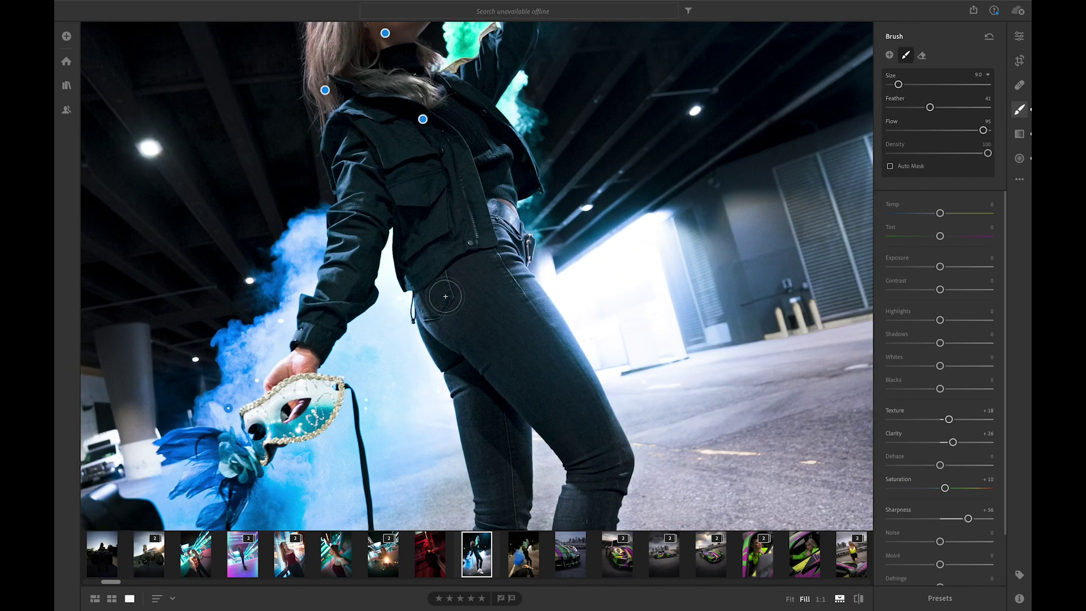
pyautogui.press('z')
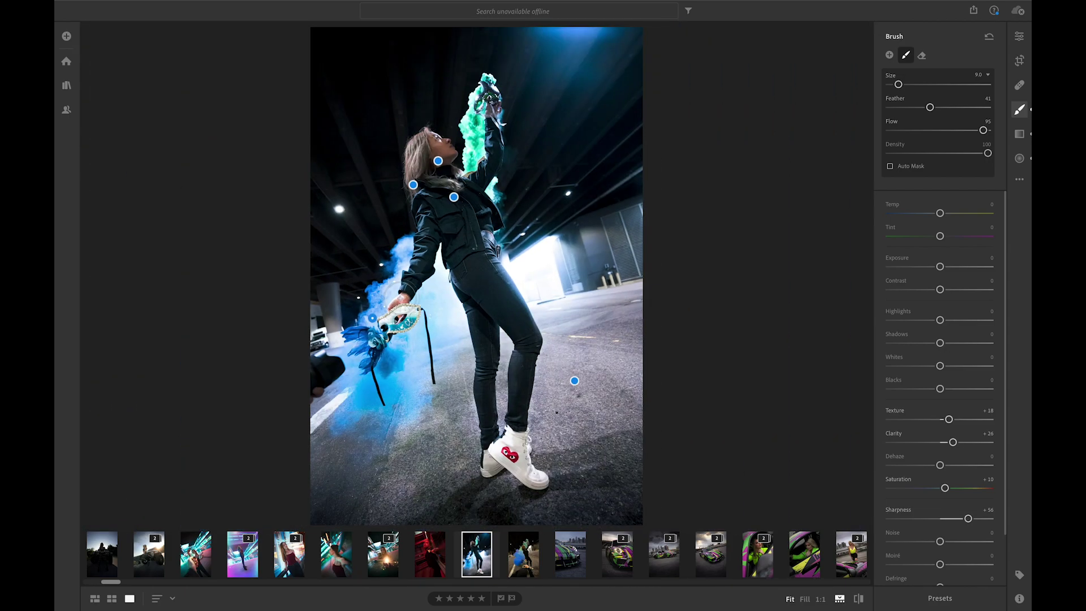
# Undo a trial Exposure change, then set smoke Clarity +69, Saturation +20, Highlights −64 and Whites slightly lower
pyautogui.click(976, 267)
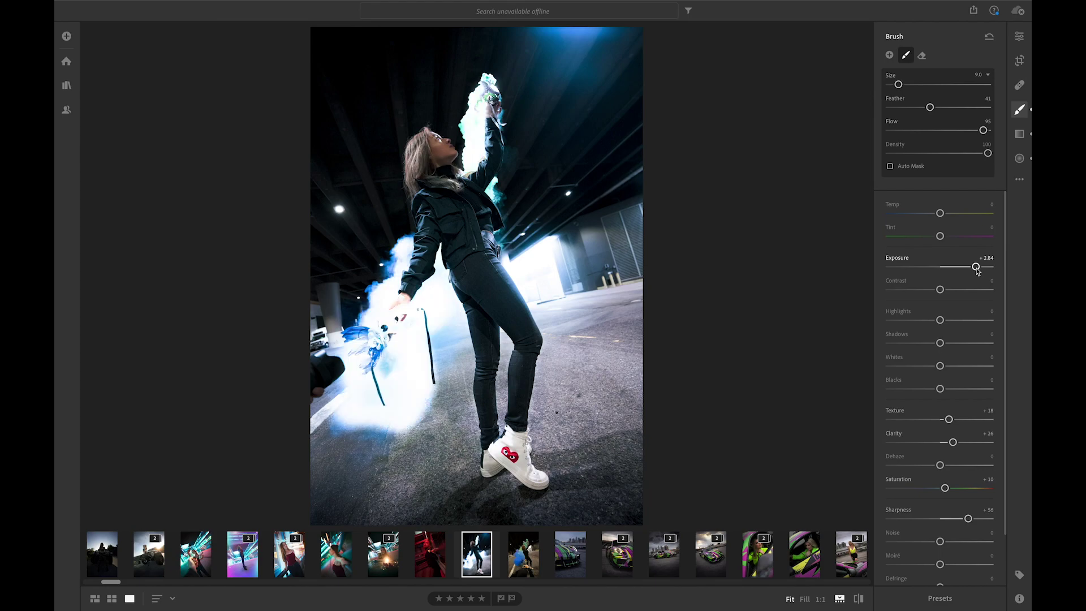
pyautogui.hotkey('ctrl', 'z')
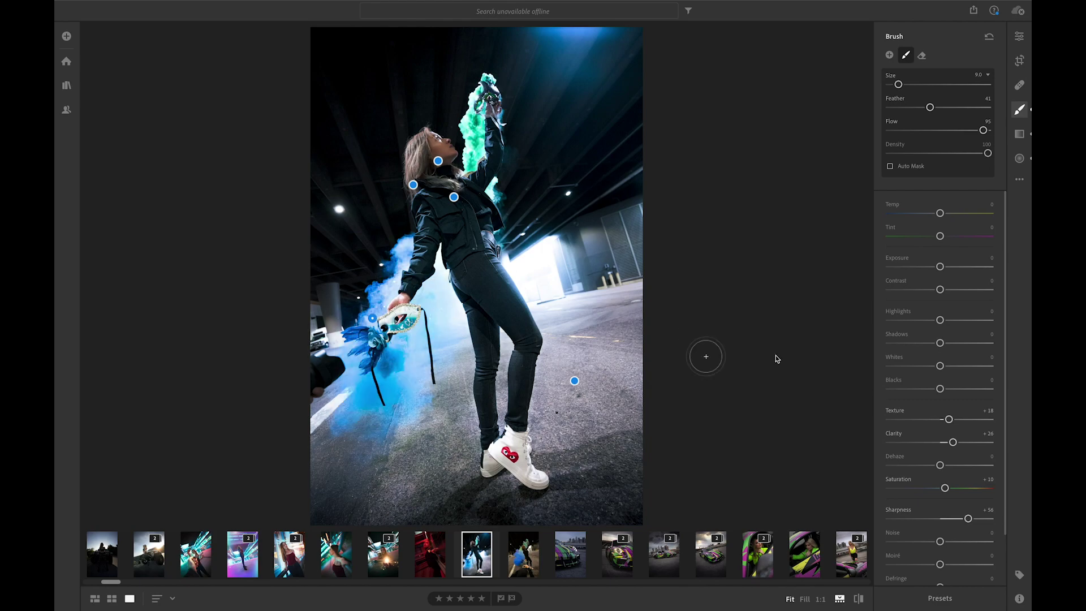
pyautogui.moveTo(953, 442); pyautogui.dragTo(944, 465)
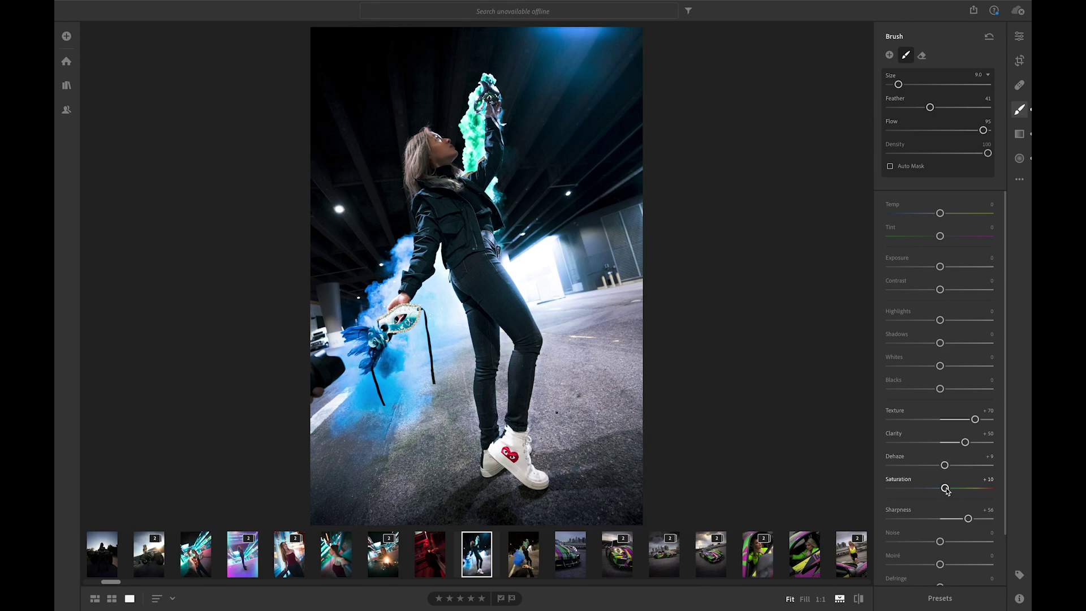
pyautogui.moveTo(944, 488); pyautogui.dragTo(950, 487)
pyautogui.moveTo(940, 320); pyautogui.dragTo(932, 321)
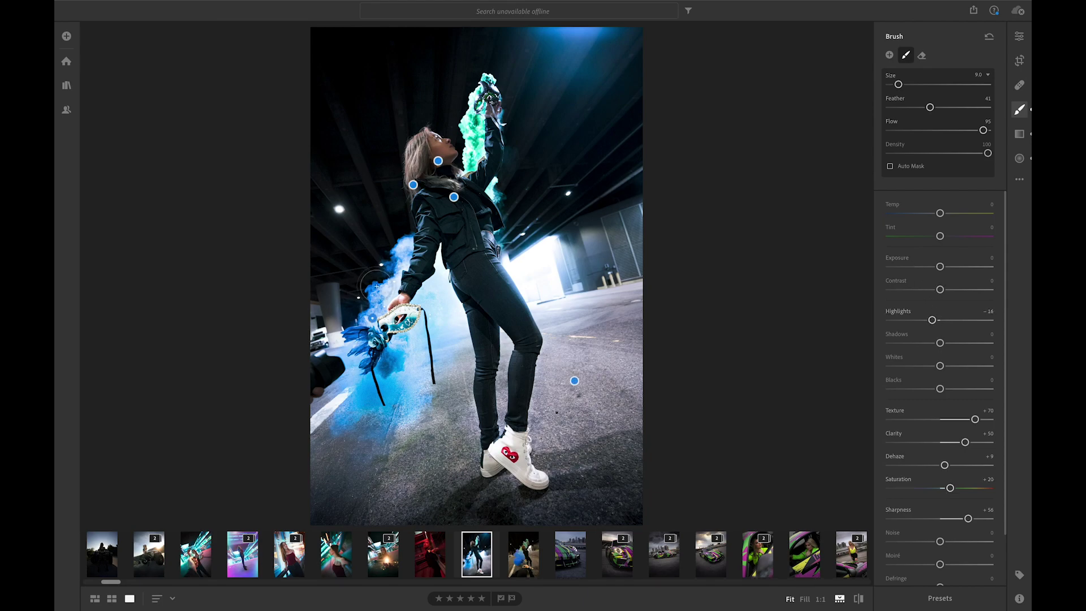
pyautogui.moveTo(965, 442); pyautogui.dragTo(983, 419)
pyautogui.moveTo(933, 321); pyautogui.dragTo(920, 320)
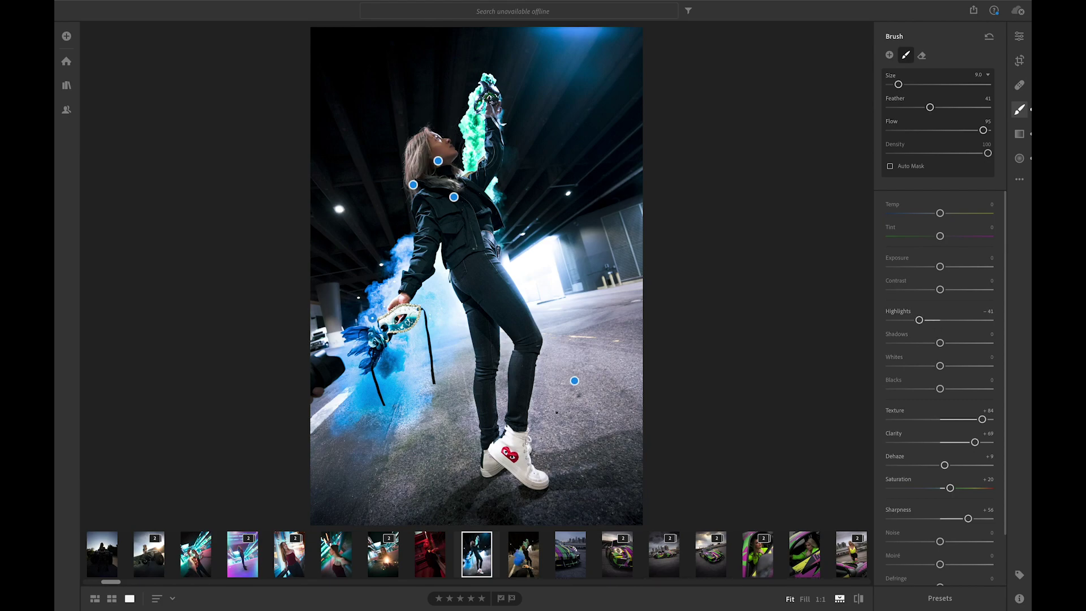
pyautogui.moveTo(947, 368); pyautogui.dragTo(941, 368)
pyautogui.moveTo(920, 321); pyautogui.dragTo(908, 320)
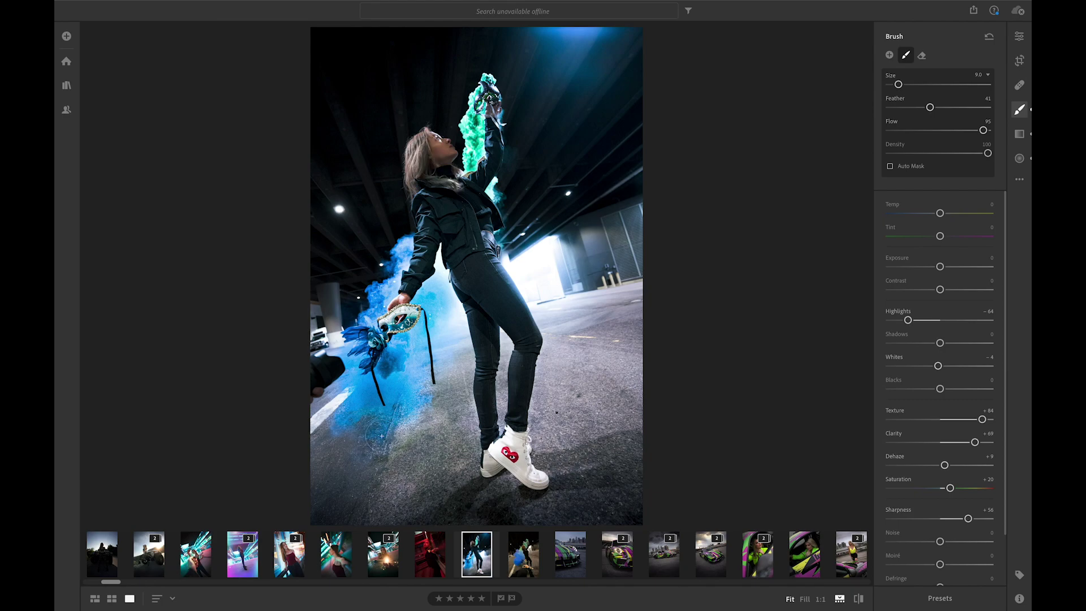
# Undo the last brush stroke and send the photo to Photoshop for editing
pyautogui.hotkey('ctrl', 'z')
pyautogui.rightClick(482, 542)
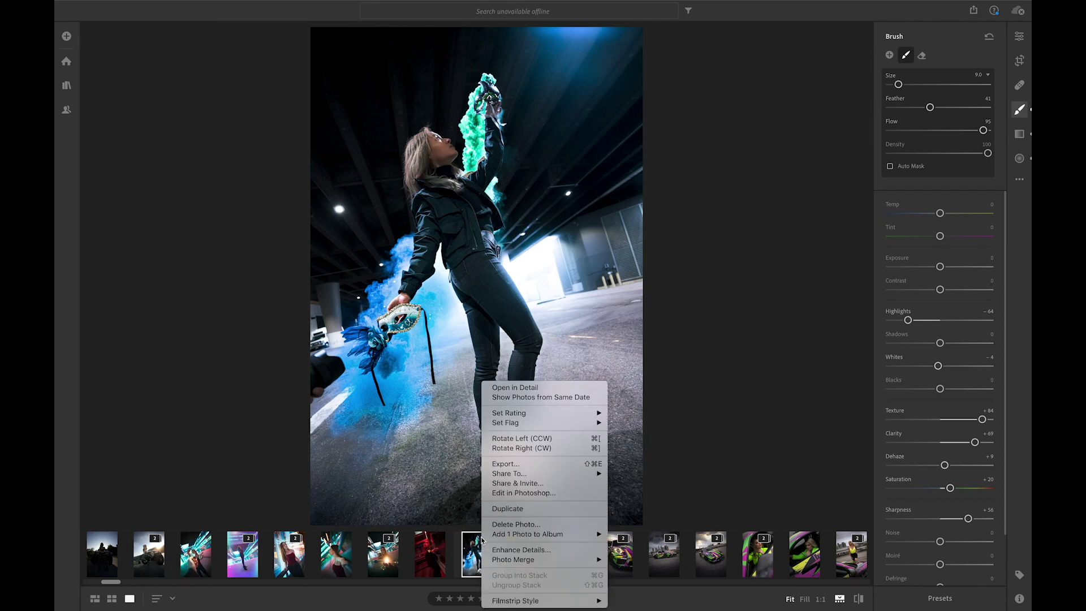
pyautogui.click(493, 493)
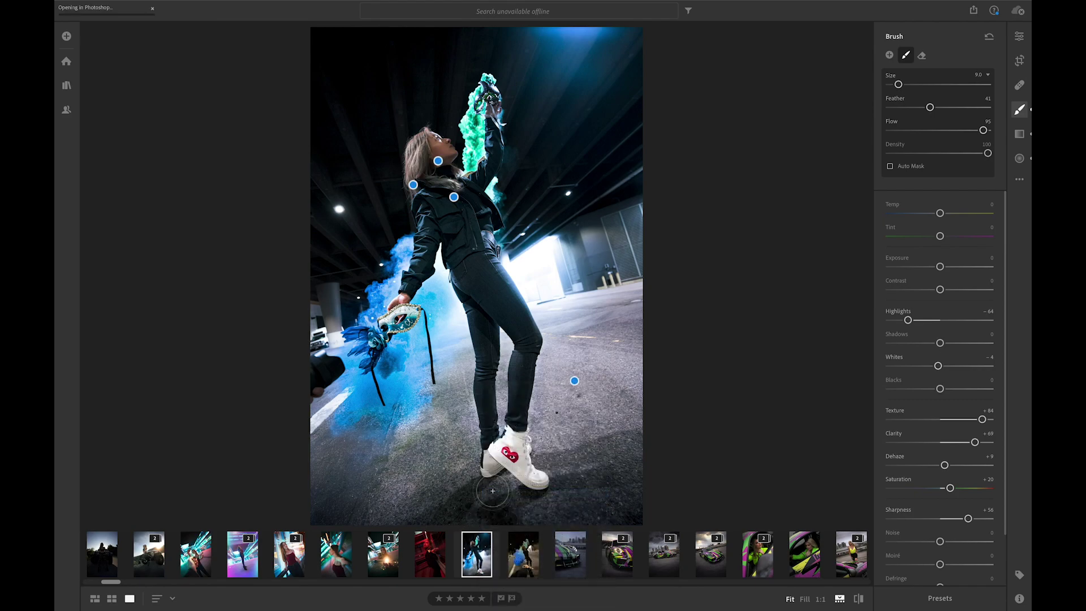
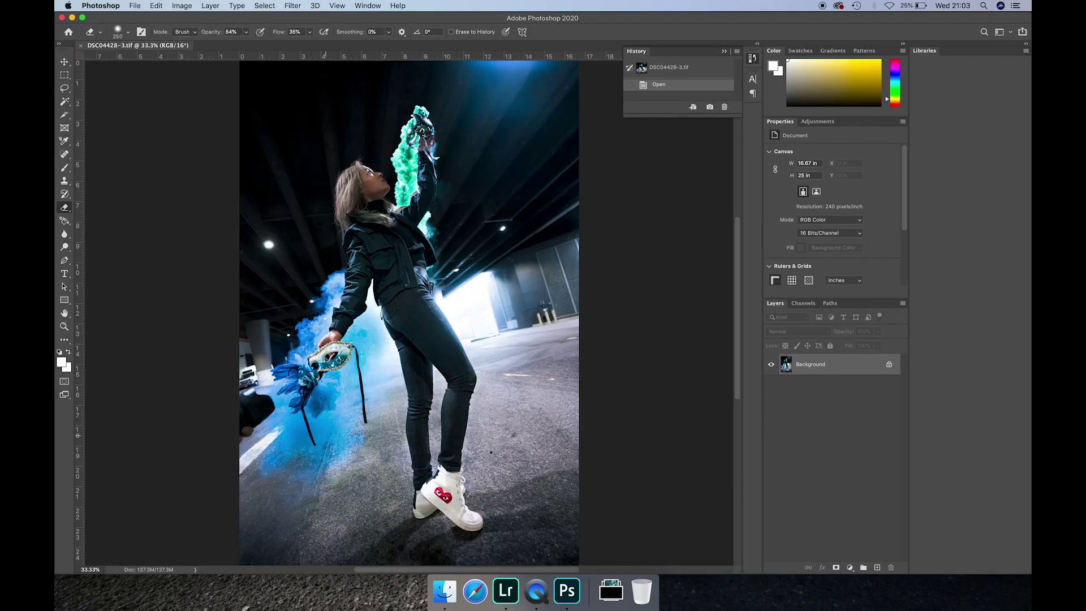
# Heal the dark floor spots right of the woman's legs, enlarging the Spot Healing Brush up to 200
pyautogui.press('j')
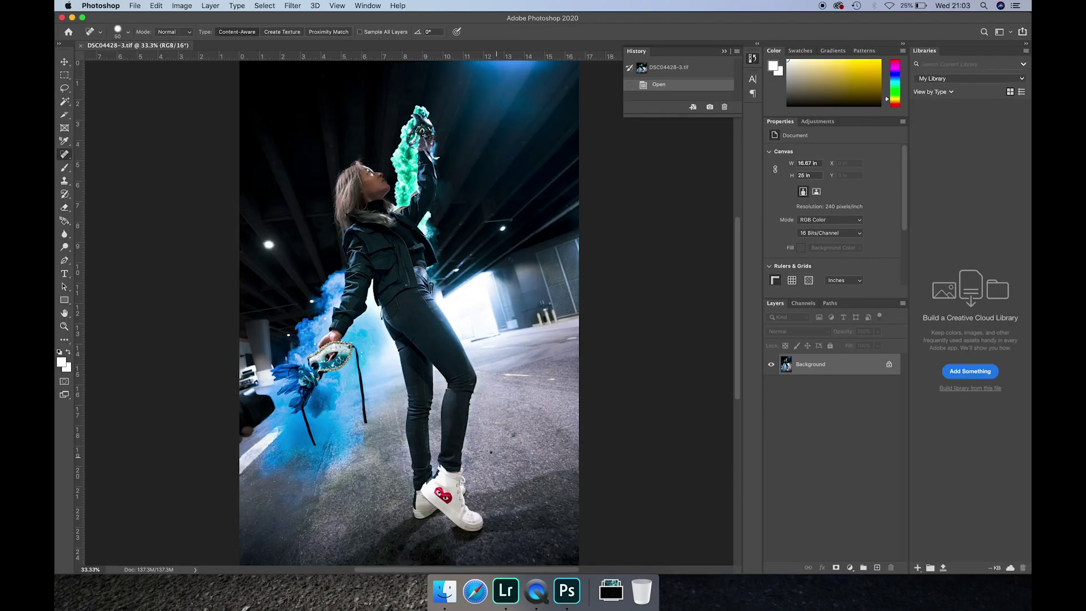
pyautogui.press(']')
pyautogui.press(']')
pyautogui.click(490, 452)
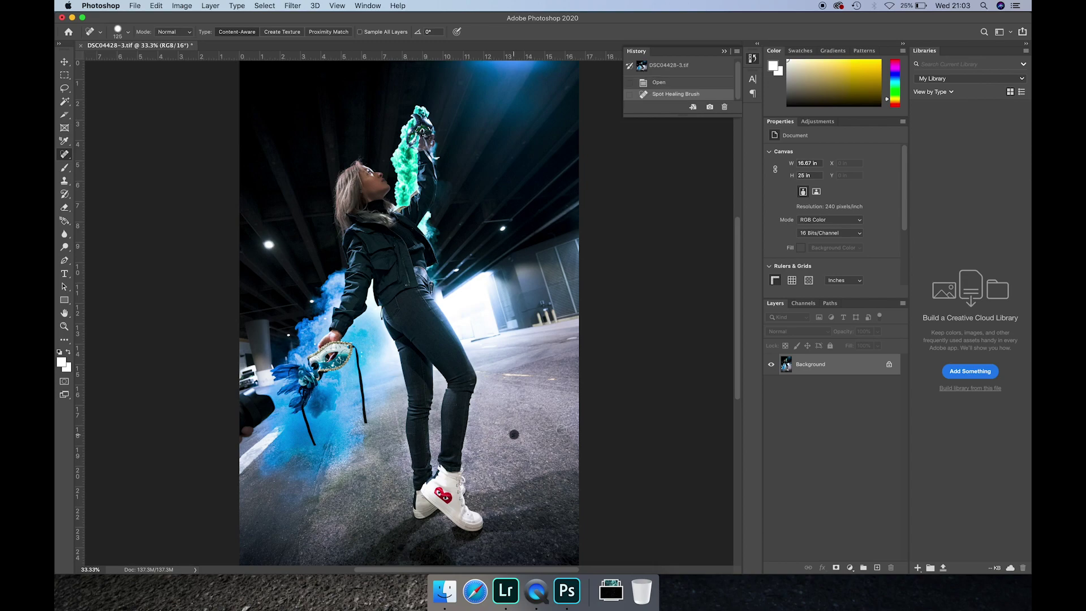
pyautogui.press(']')
pyautogui.moveTo(559, 429); pyautogui.dragTo(572, 426)
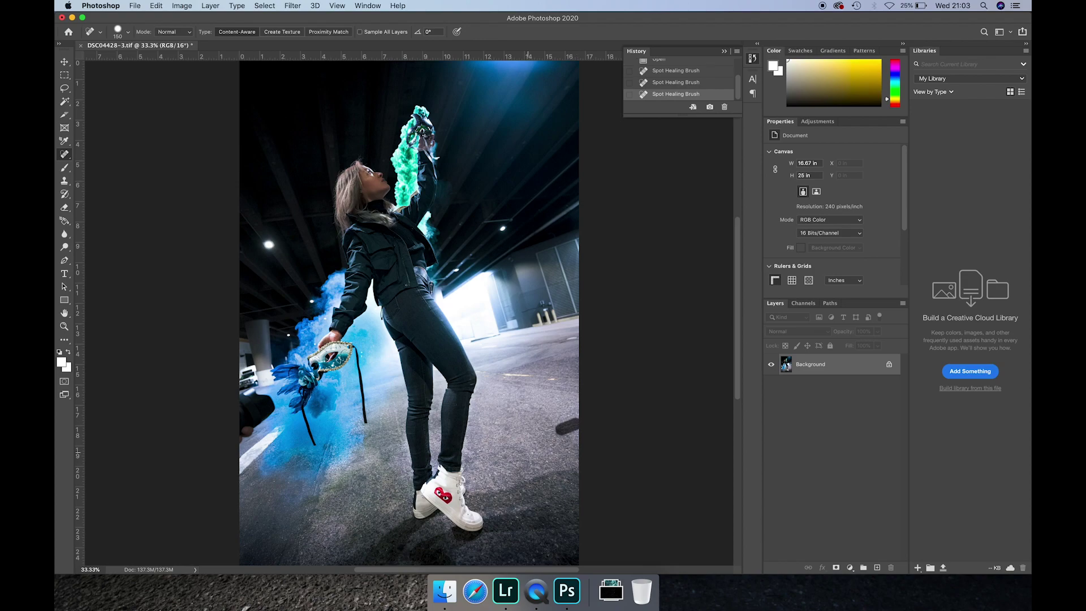
pyautogui.click(535, 454)
pyautogui.press(']')
pyautogui.press(']')
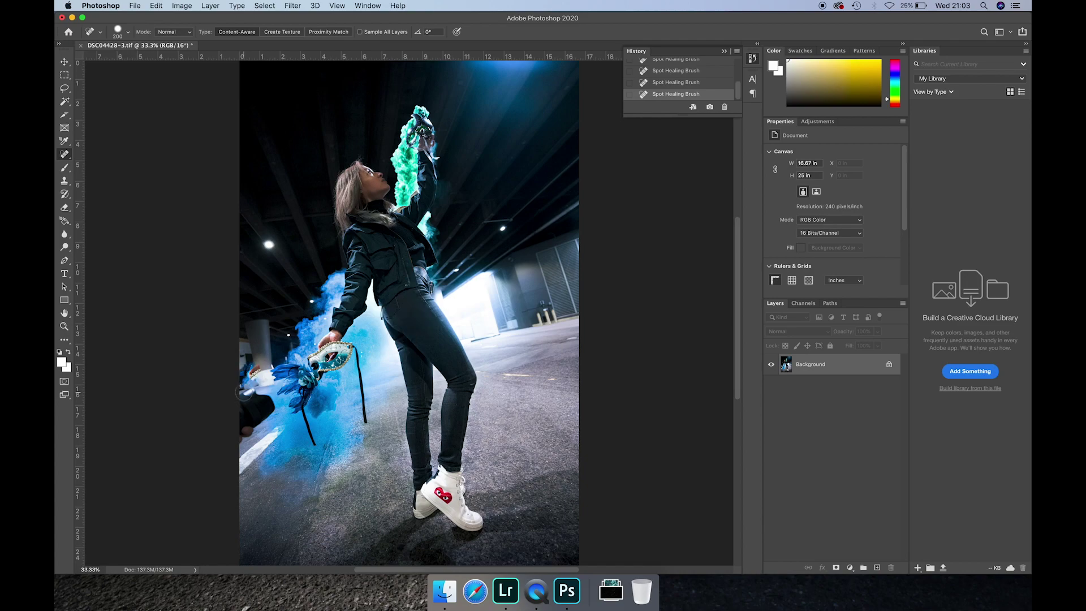
# Zoom to the white van and try Spot Healing it at size 150, undoing every attempt
pyautogui.scroll(5, 243, 392)
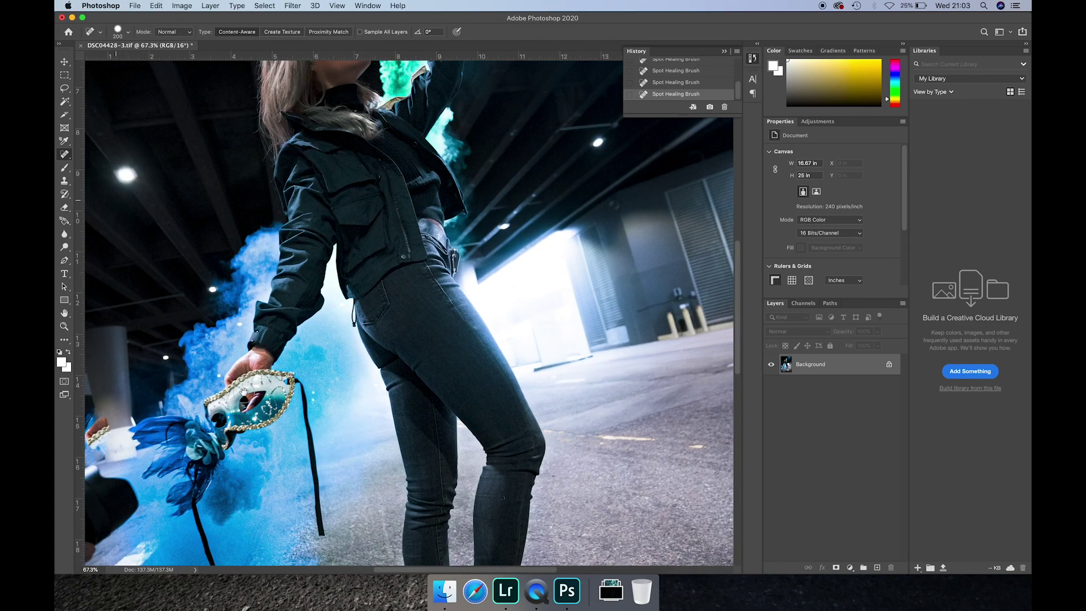
pyautogui.hscroll(-2, 370, 389)
pyautogui.press('super+z')
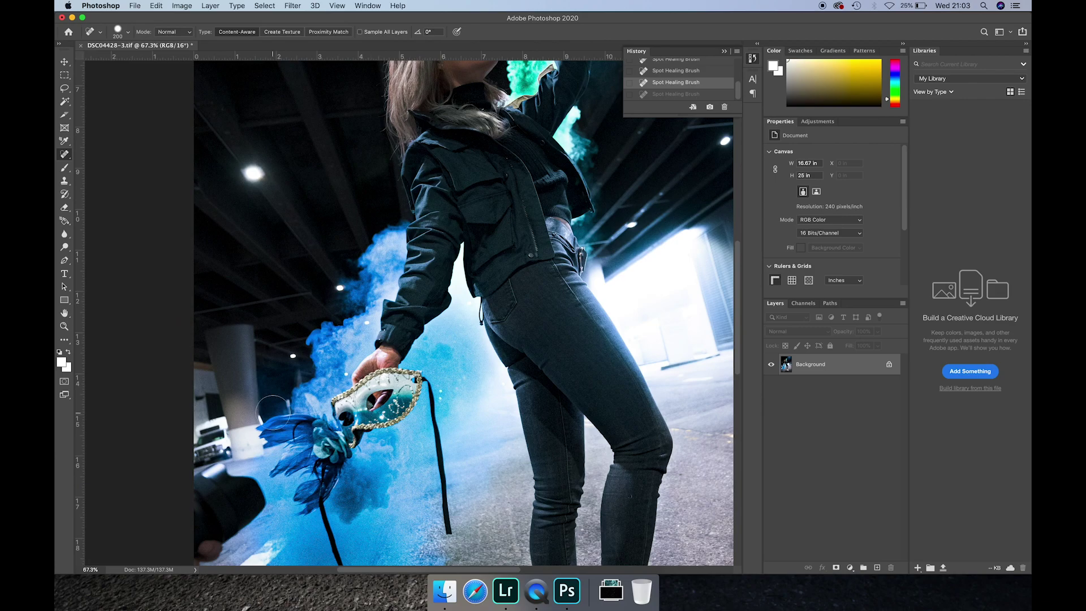
pyautogui.press('[')
pyautogui.press('[')
pyautogui.press('[')
pyautogui.press('[')
pyautogui.press('[')
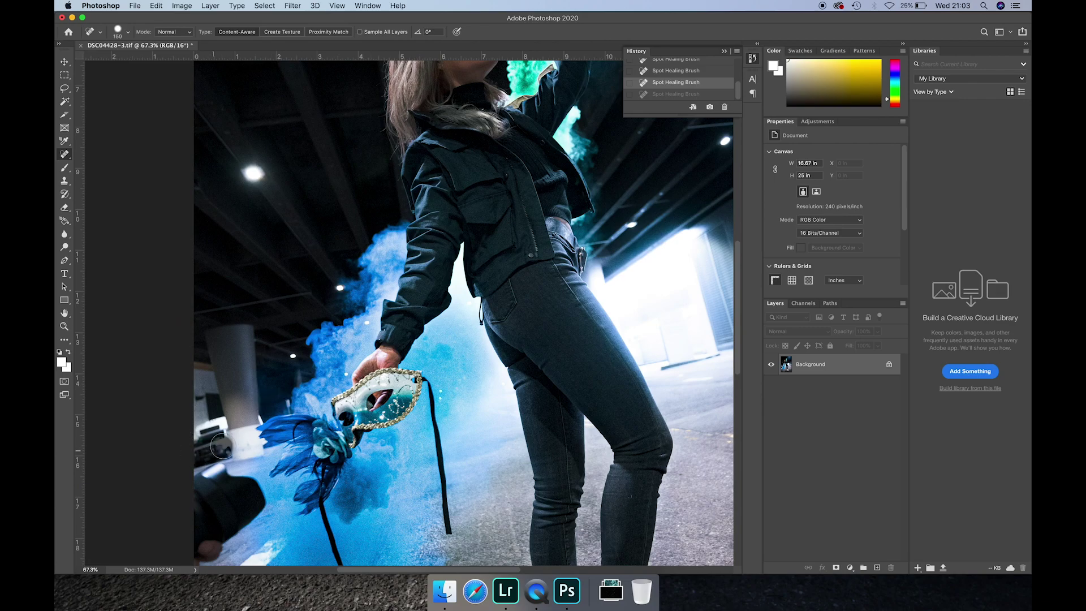
pyautogui.click(221, 447)
pyautogui.press('super+z')
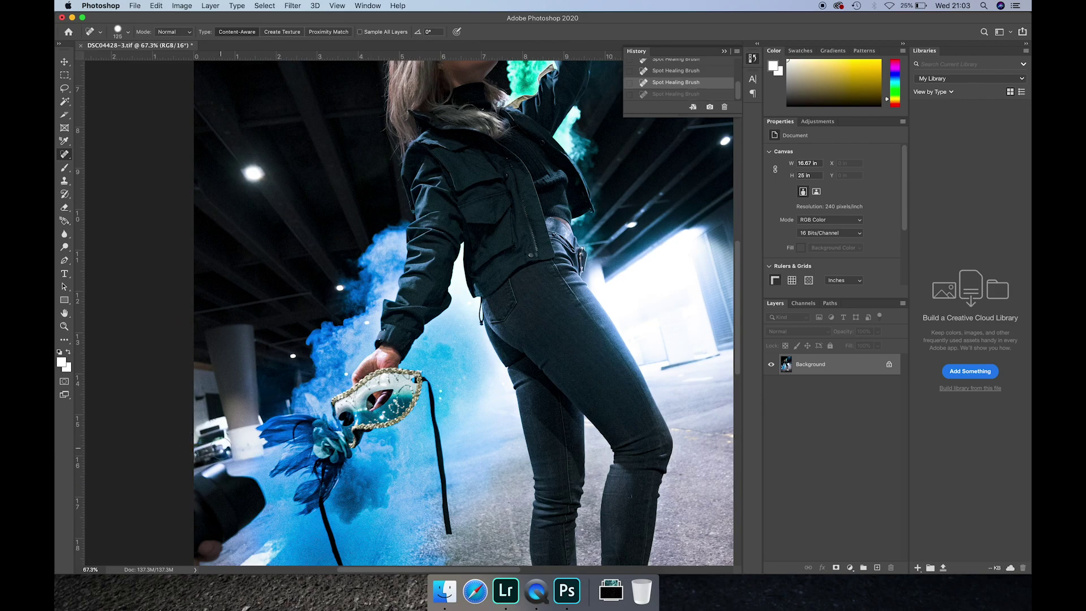
pyautogui.press(']')
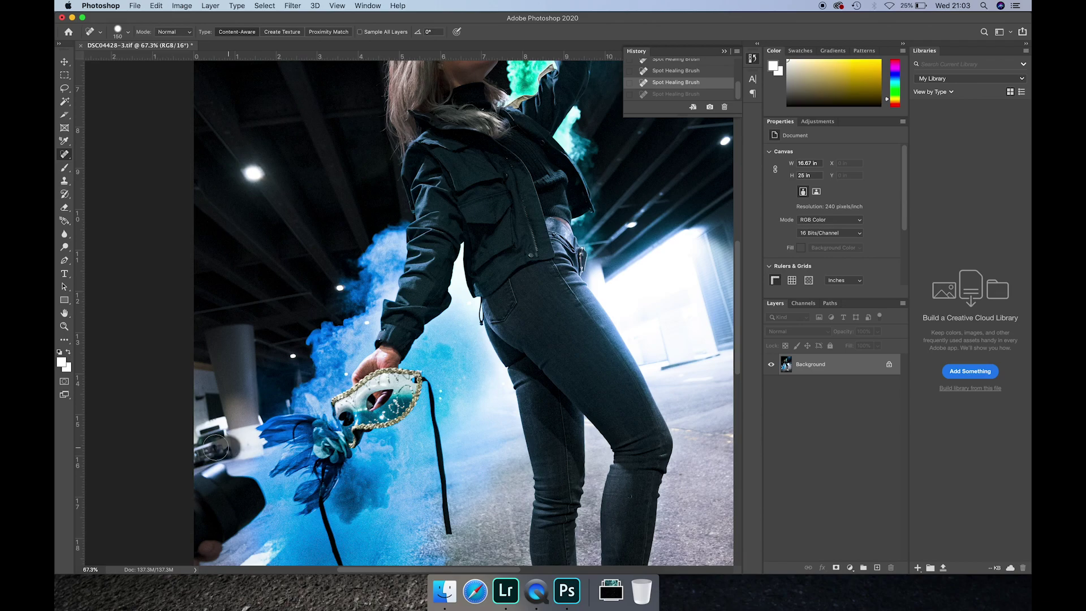
pyautogui.click(216, 447)
pyautogui.press('super+z')
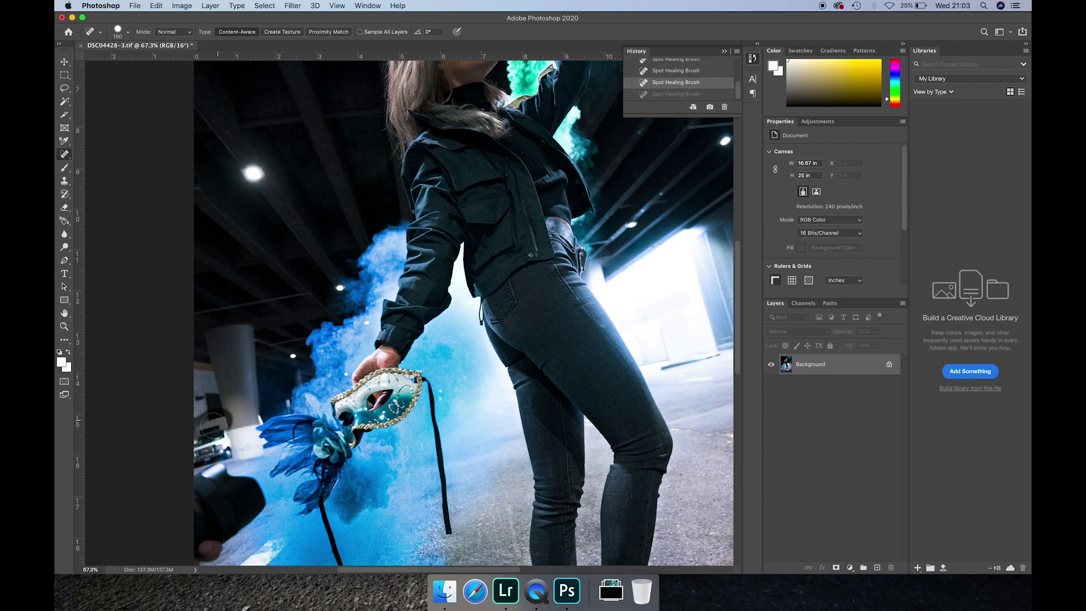
pyautogui.click(213, 424)
pyautogui.press('super+z')
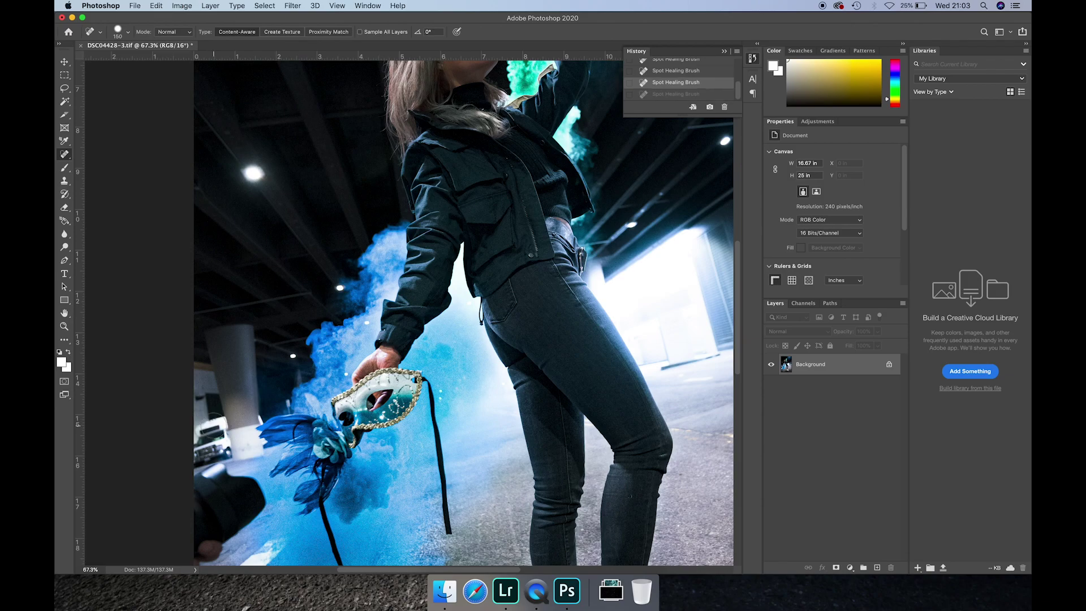
pyautogui.scroll(5, 287, 421)
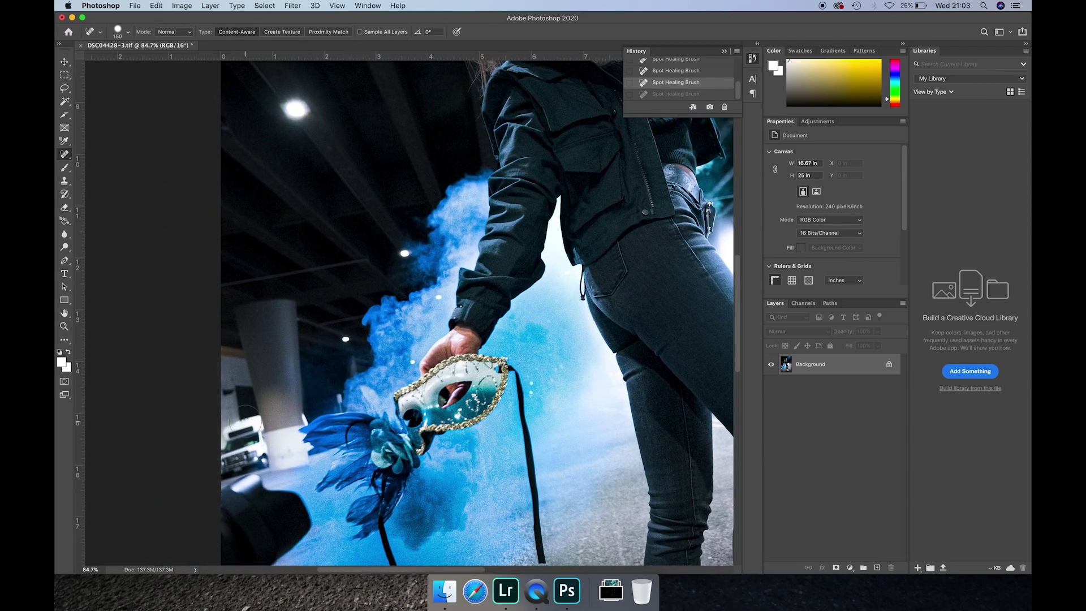
# With a 175 Clone Stamp, sample the wall beside the van and paint it over the van roof
pyautogui.press('s')
pyautogui.press(']')
pyautogui.press(']')
pyautogui.press(']')
pyautogui.press(']')
pyautogui.press(']')
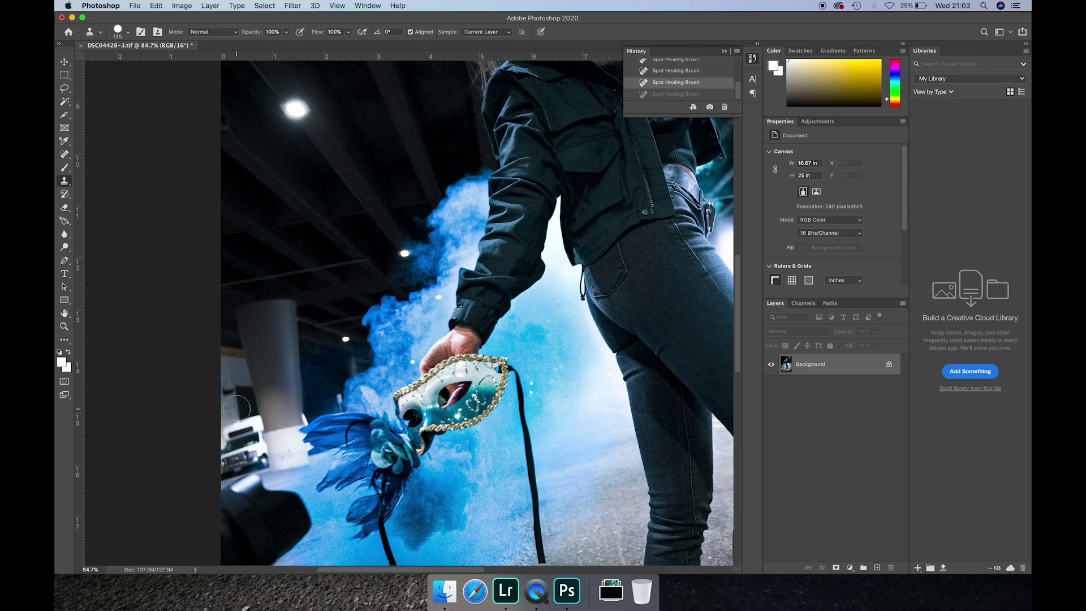
pyautogui.press('alt')
pyautogui.keyDown('alt'); pyautogui.click(236, 404); pyautogui.keyUp('alt')
pyautogui.press('alt')
pyautogui.keyDown('alt'); pyautogui.click(235, 404); pyautogui.keyUp('alt')
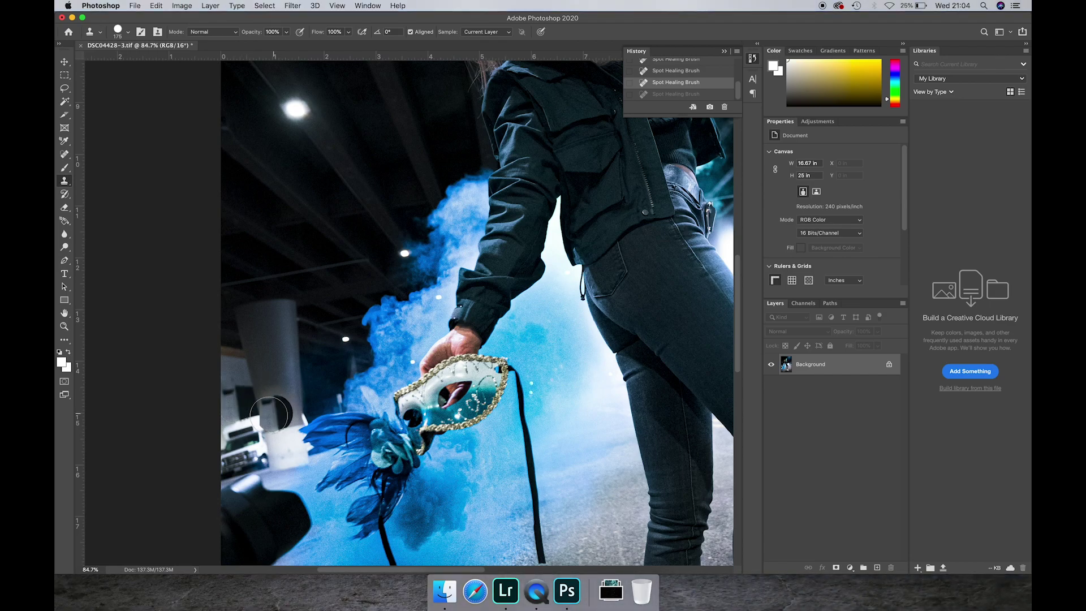
pyautogui.moveTo(270, 415)
pyautogui.mouseDown()
pyautogui.moveTo(245, 425)
pyautogui.moveTo(247, 442)
pyautogui.moveTo(246, 427)
pyautogui.moveTo(226, 431)
pyautogui.moveTo(229, 455)
pyautogui.moveTo(248, 450)
pyautogui.mouseUp()
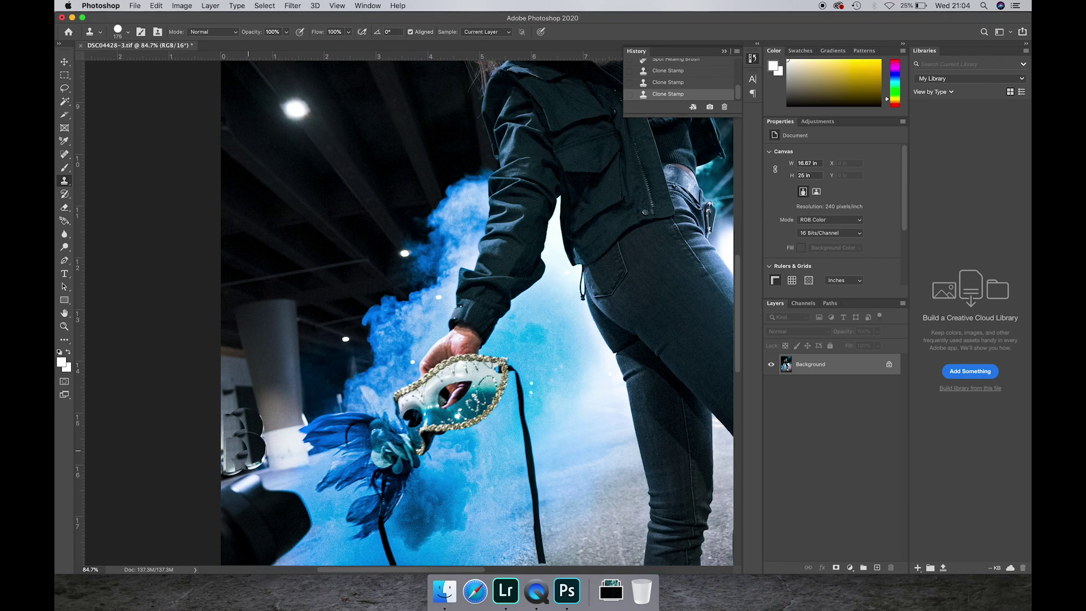
# Spot-heal the remaining van patches, shrinking the brush to 100 to work along its edge
pyautogui.press('j')
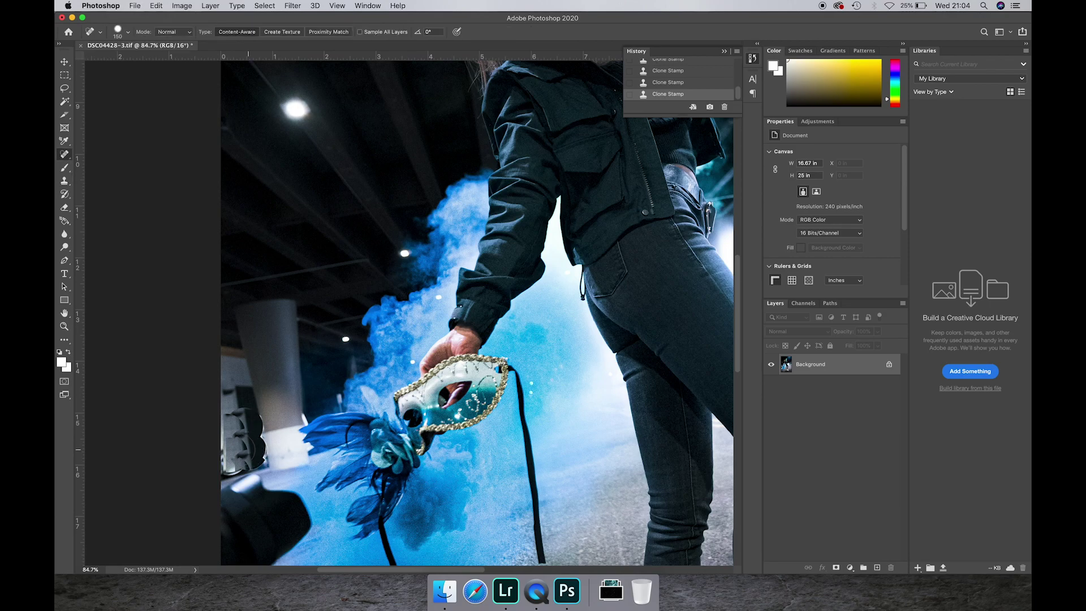
pyautogui.moveTo(239, 456); pyautogui.dragTo(236, 430)
pyautogui.click(229, 456)
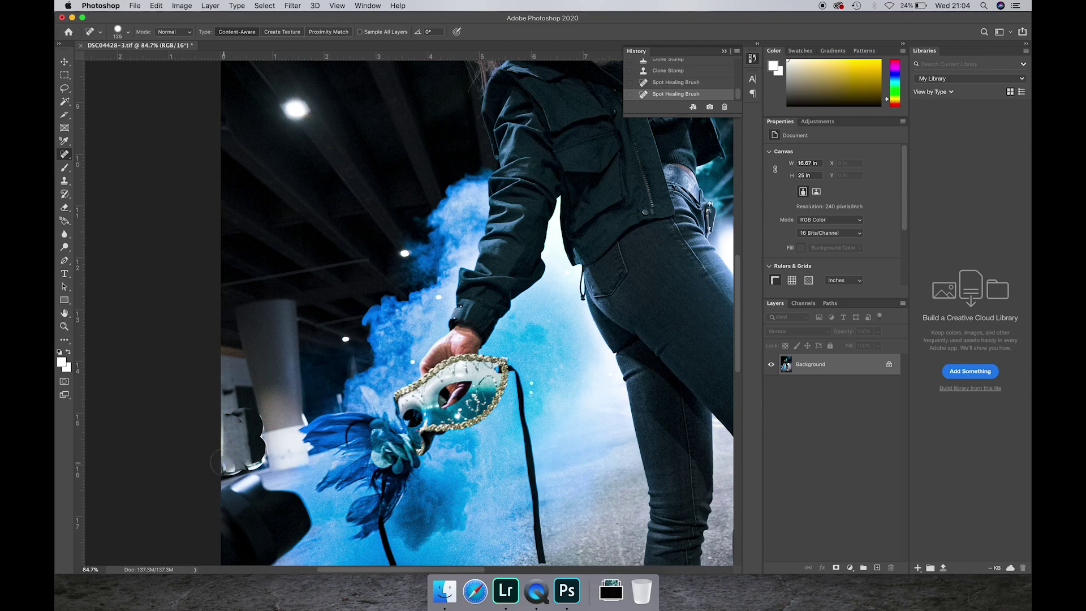
pyautogui.click(229, 465)
pyautogui.click(236, 465)
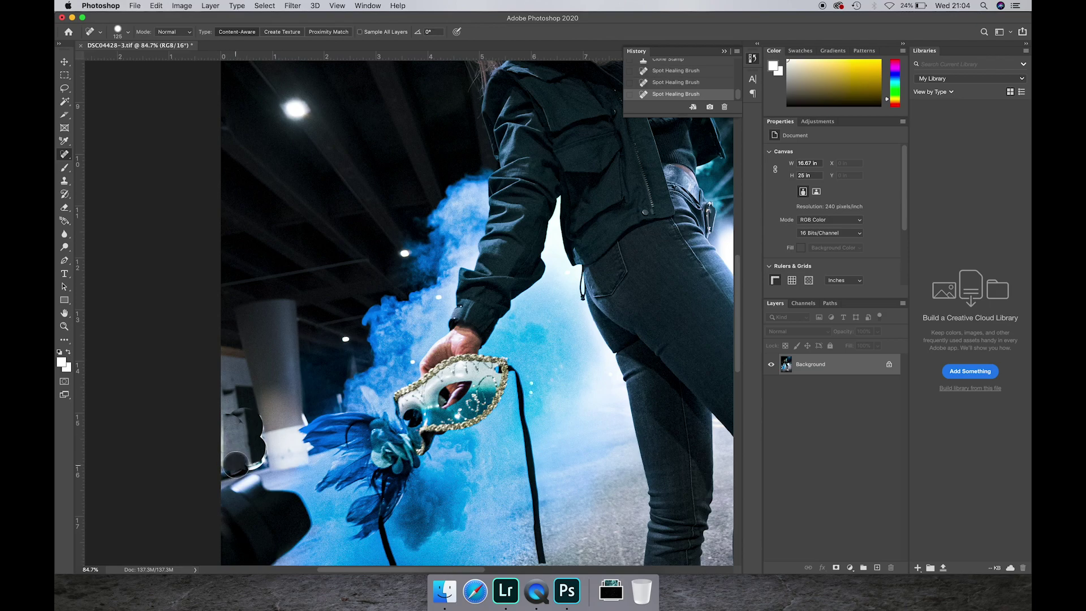
pyautogui.press('[')
pyautogui.click(257, 463)
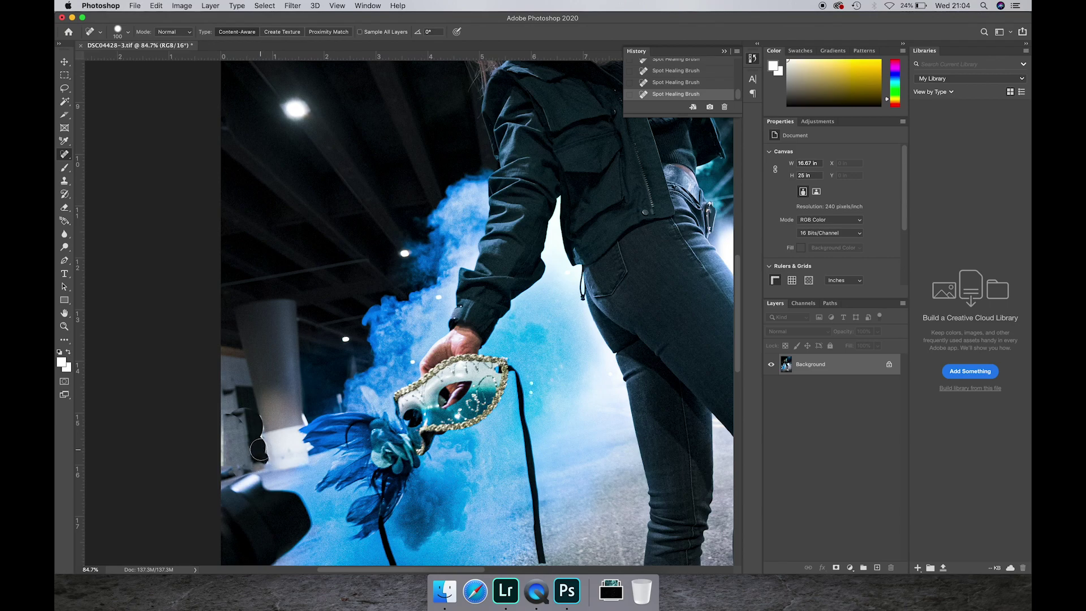
pyautogui.click(262, 454)
pyautogui.click(265, 447)
pyautogui.moveTo(259, 418); pyautogui.dragTo(257, 438)
pyautogui.click(258, 440)
pyautogui.moveTo(263, 456); pyautogui.dragTo(262, 437)
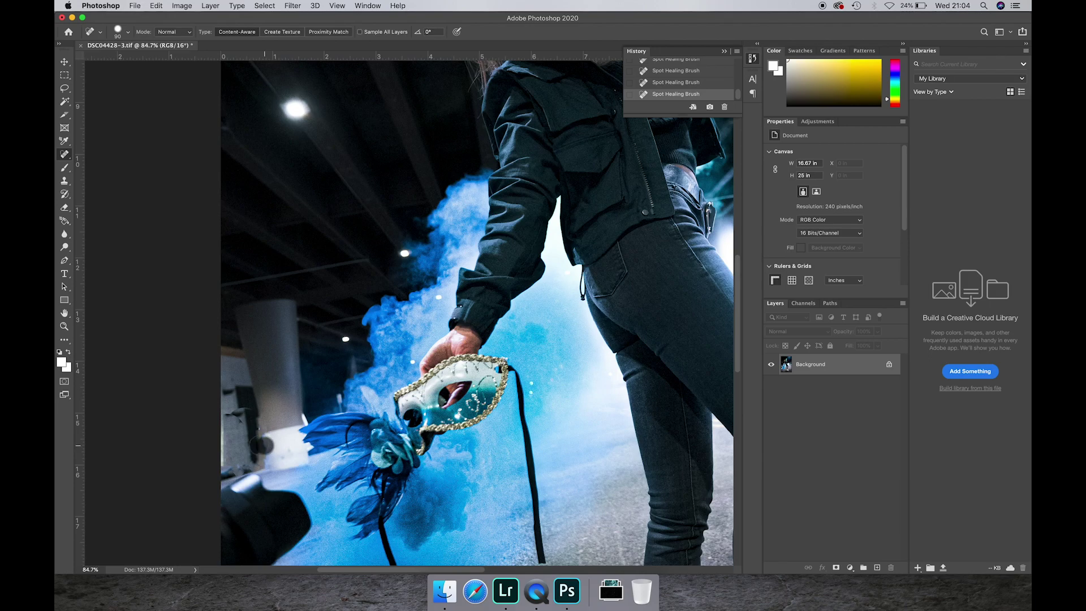
# Heal the dark vehicle edge and spots along the photo's left border, including a strip upward
pyautogui.moveTo(252, 455)
pyautogui.mouseDown()
pyautogui.moveTo(252, 435)
pyautogui.moveTo(249, 456)
pyautogui.mouseUp()
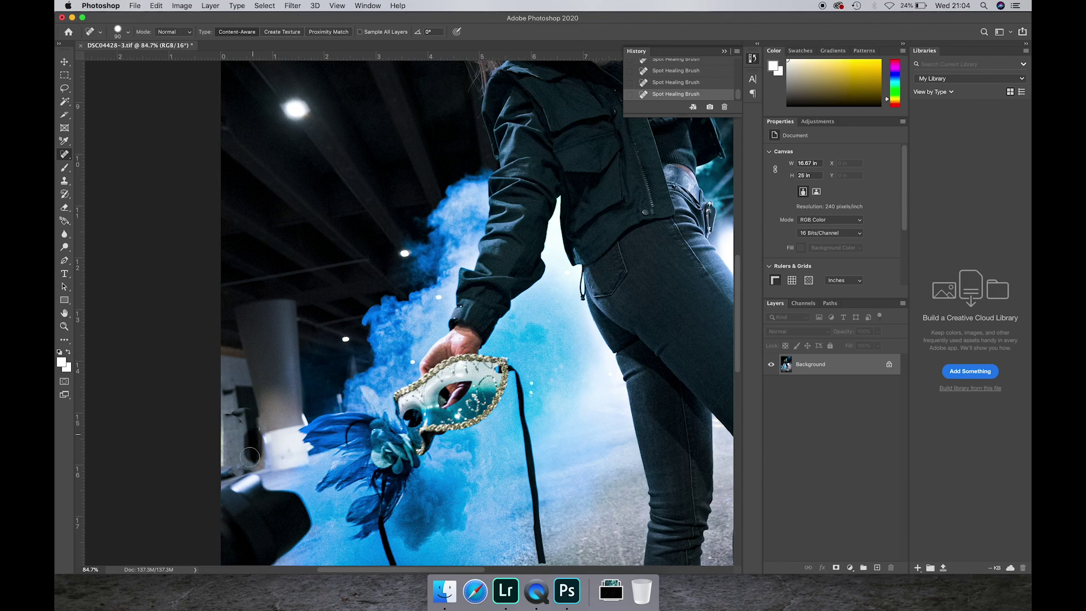
pyautogui.click(250, 456)
pyautogui.click(253, 457)
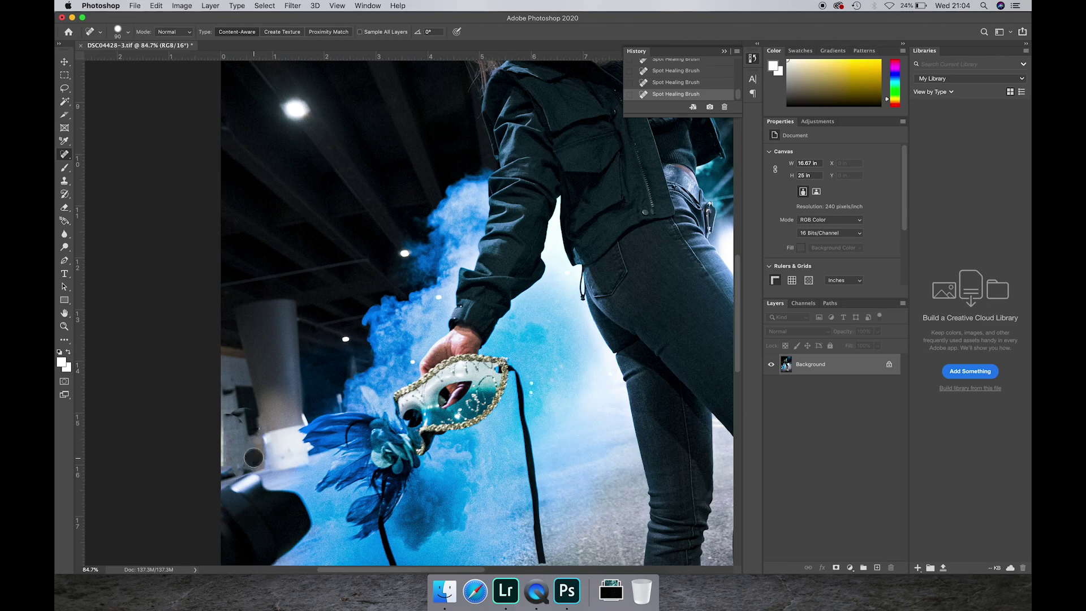
pyautogui.click(229, 470)
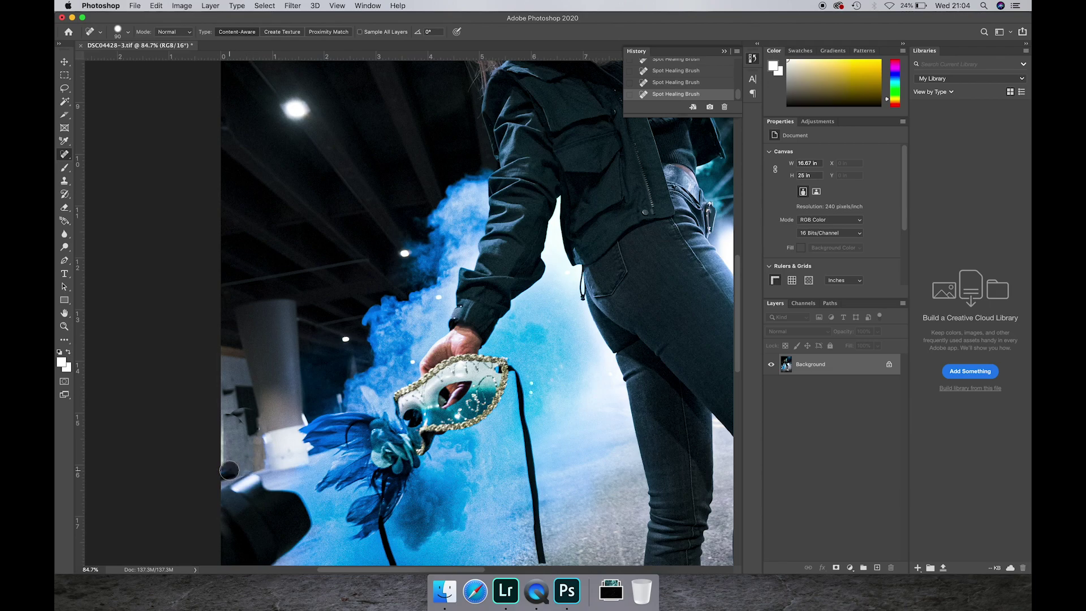
pyautogui.click(222, 473)
pyautogui.click(221, 474)
pyautogui.click(222, 475)
pyautogui.press(']')
pyautogui.click(224, 477)
pyautogui.press('[')
pyautogui.moveTo(220, 477); pyautogui.dragTo(222, 425)
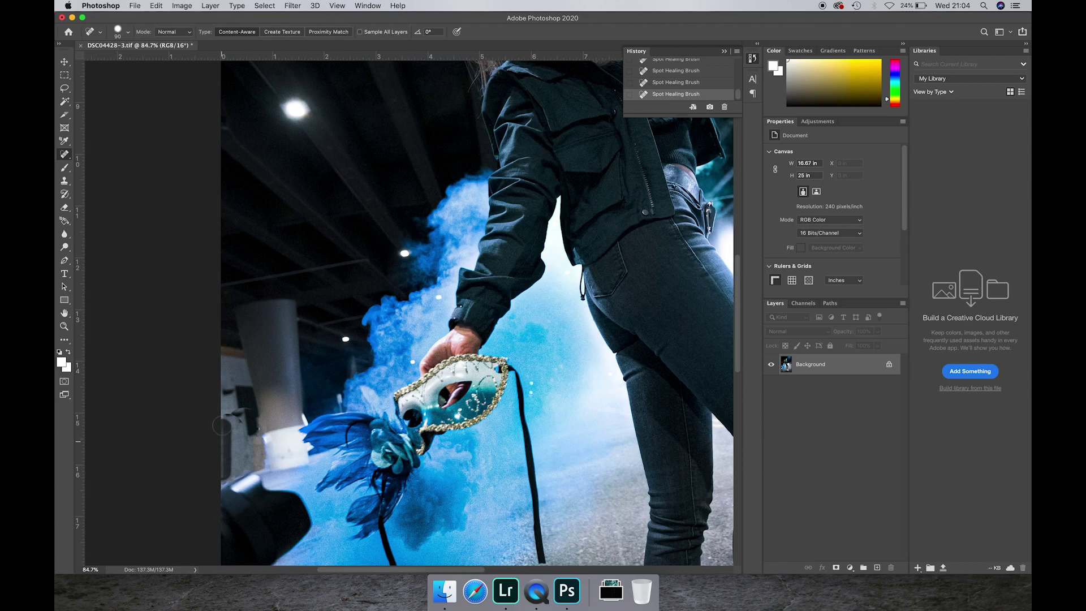
# Heal the dark fixture and leftover marks on the pillar wall left of the mask
pyautogui.moveTo(252, 422)
pyautogui.mouseDown()
pyautogui.moveTo(252, 439)
pyautogui.moveTo(247, 391)
pyautogui.mouseUp()
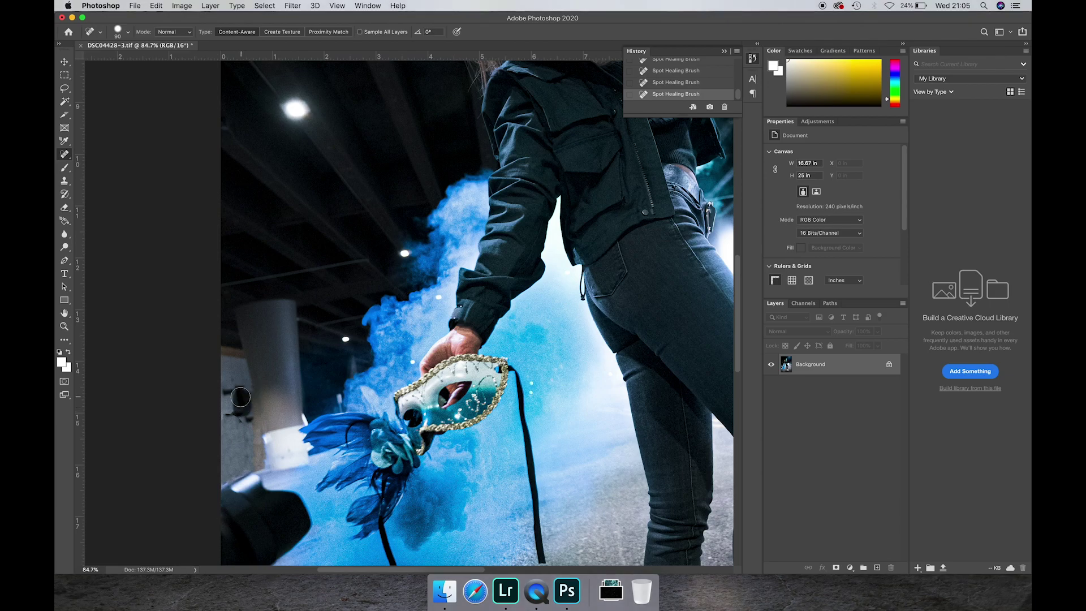
pyautogui.moveTo(248, 419); pyautogui.dragTo(229, 416)
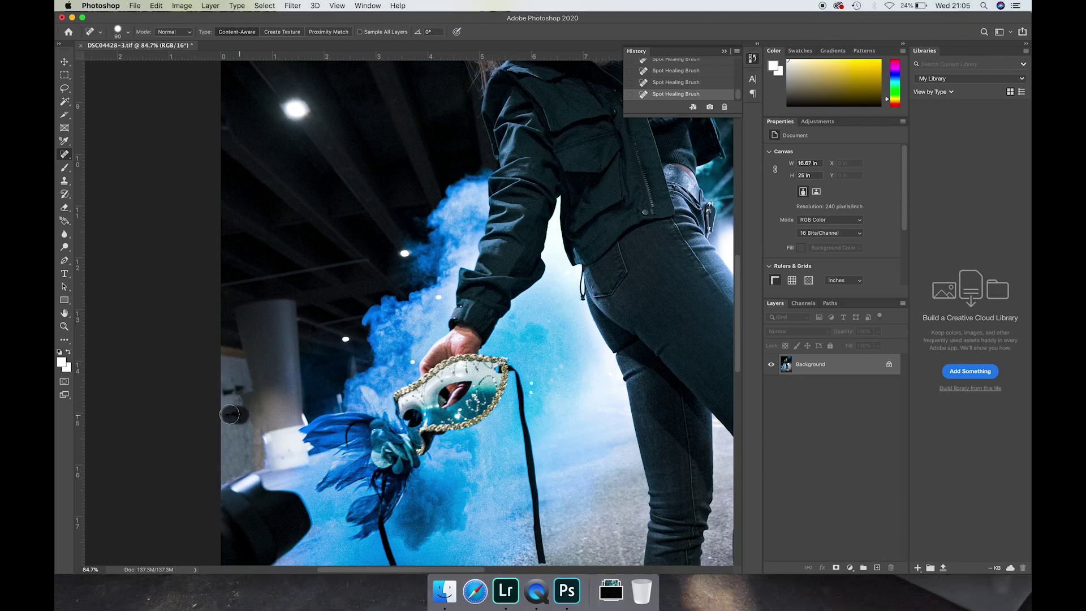
pyautogui.click(226, 395)
pyautogui.click(242, 390)
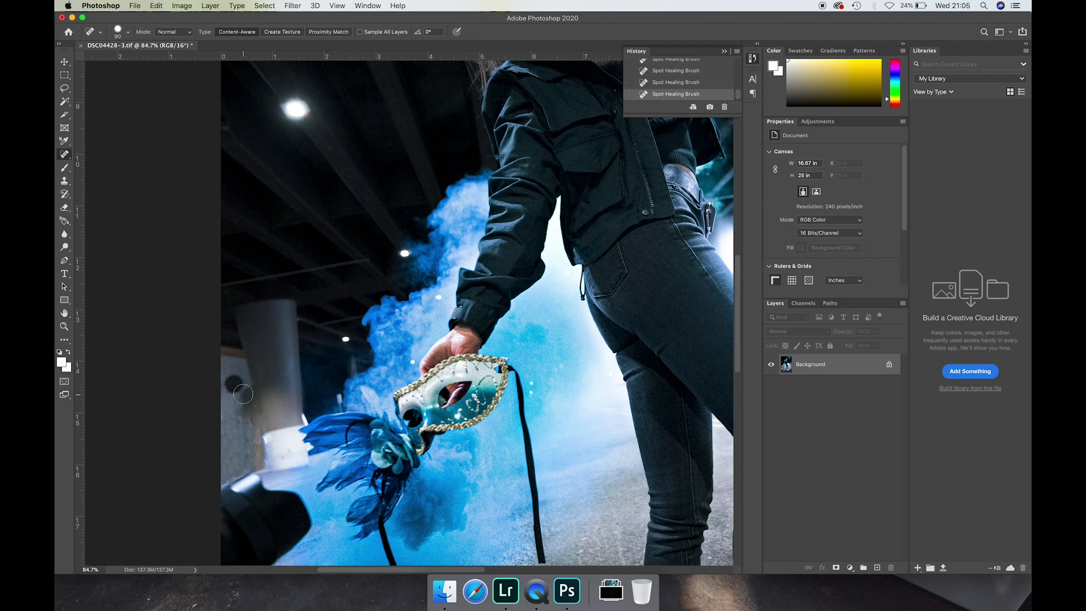
pyautogui.click(245, 394)
pyautogui.moveTo(247, 411); pyautogui.dragTo(249, 422)
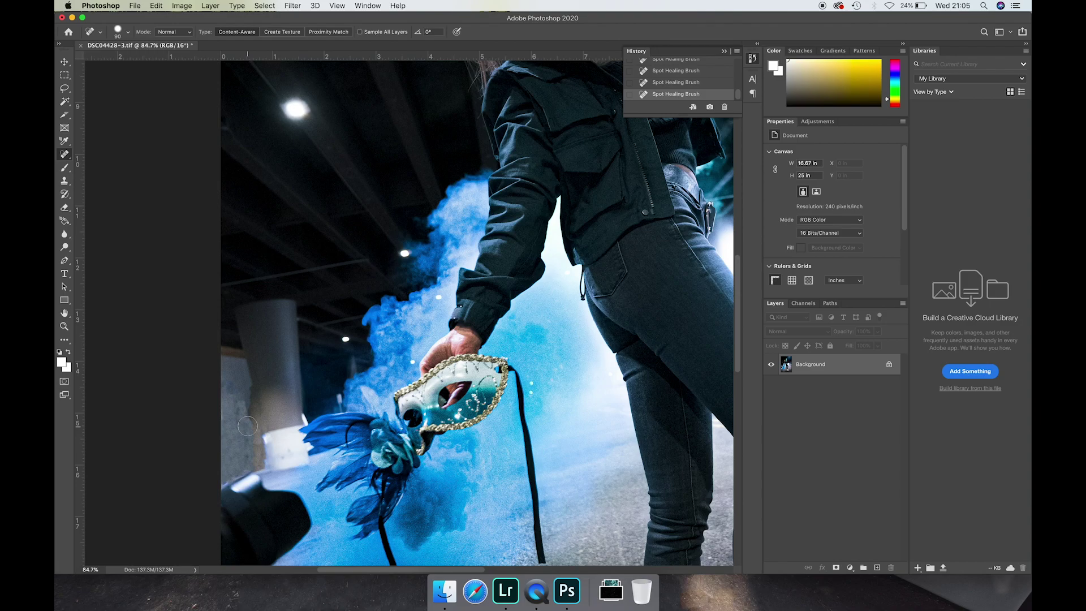
pyautogui.click(255, 418)
# Heal the remaining marks lower on the wall, near the white sign and along the wall's edge
pyautogui.click(268, 440)
pyautogui.click(281, 453)
pyautogui.click(288, 451)
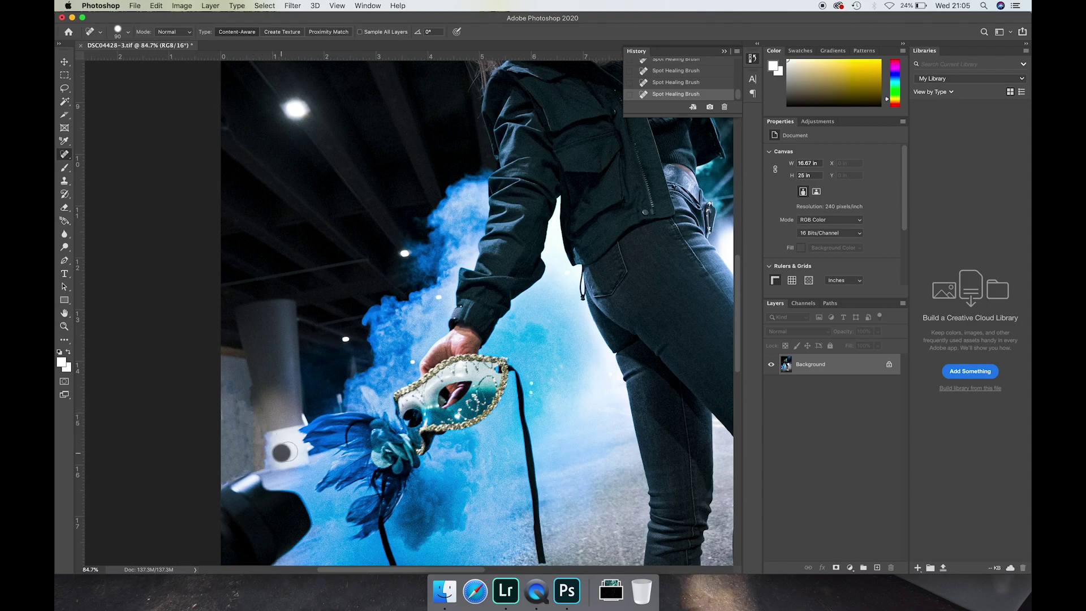
pyautogui.click(262, 455)
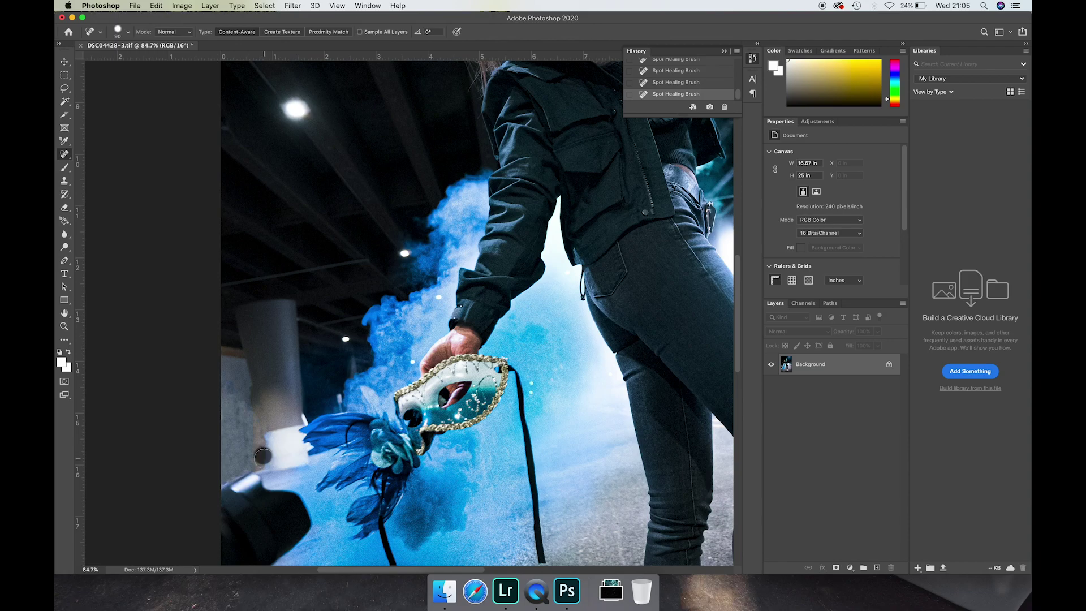
pyautogui.click(270, 442)
pyautogui.press('[')
pyautogui.click(268, 454)
pyautogui.click(248, 426)
pyautogui.click(249, 456)
pyautogui.moveTo(233, 390)
pyautogui.mouseDown()
pyautogui.moveTo(215, 382)
pyautogui.moveTo(251, 401)
pyautogui.moveTo(253, 416)
pyautogui.mouseUp()
pyautogui.moveTo(258, 338); pyautogui.dragTo(346, 434)
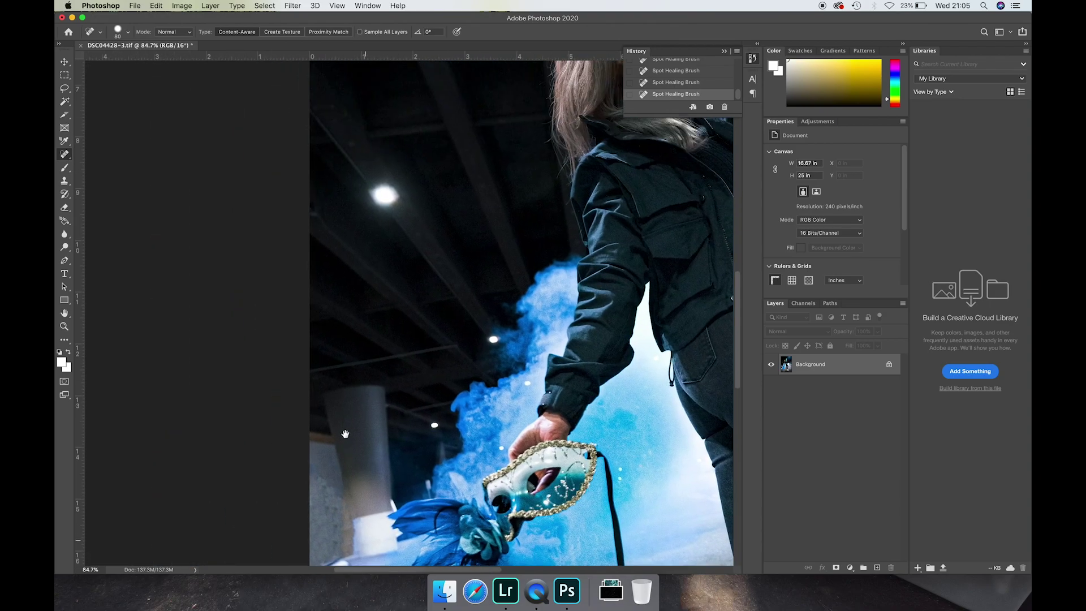
pyautogui.press(']')
pyautogui.press(']')
pyautogui.press(']')
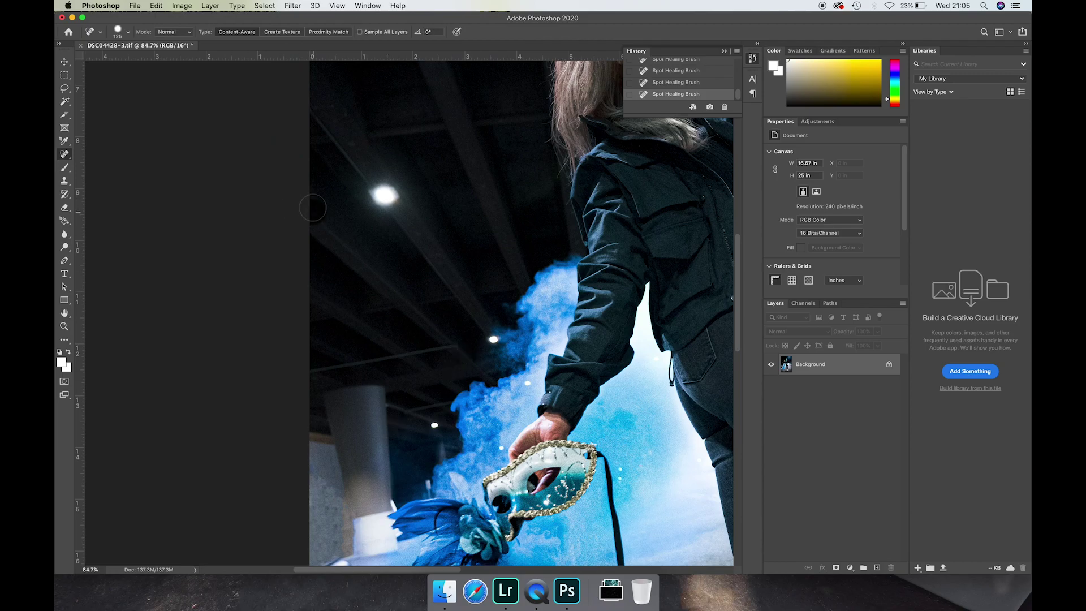
pyautogui.press('[')
# Heal grey specks and marks on the ceiling beams near the woman's face
pyautogui.click(342, 112)
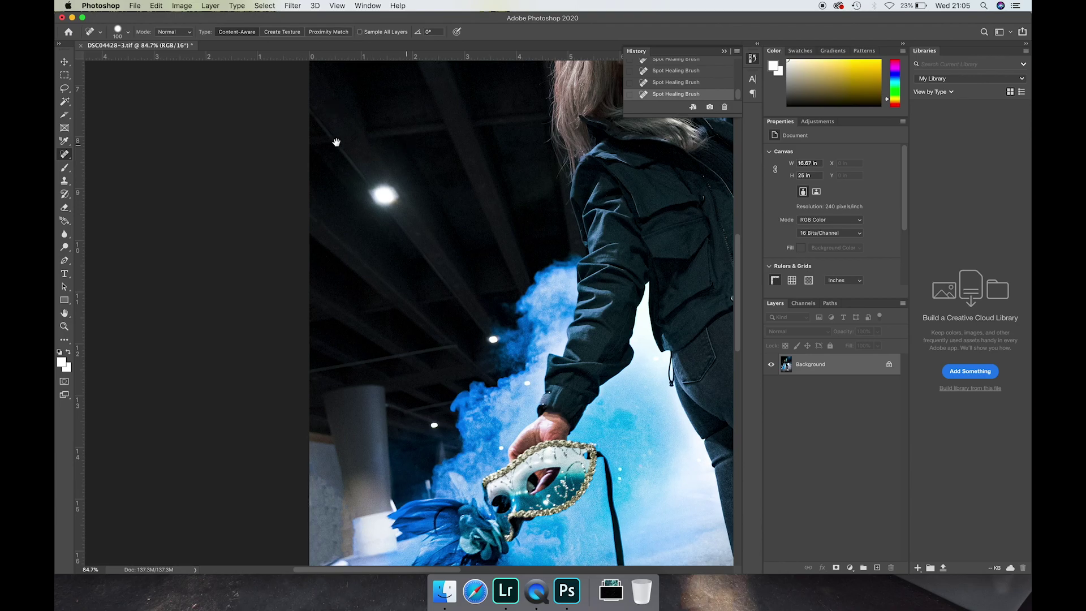
pyautogui.moveTo(337, 142); pyautogui.dragTo(85, 237)
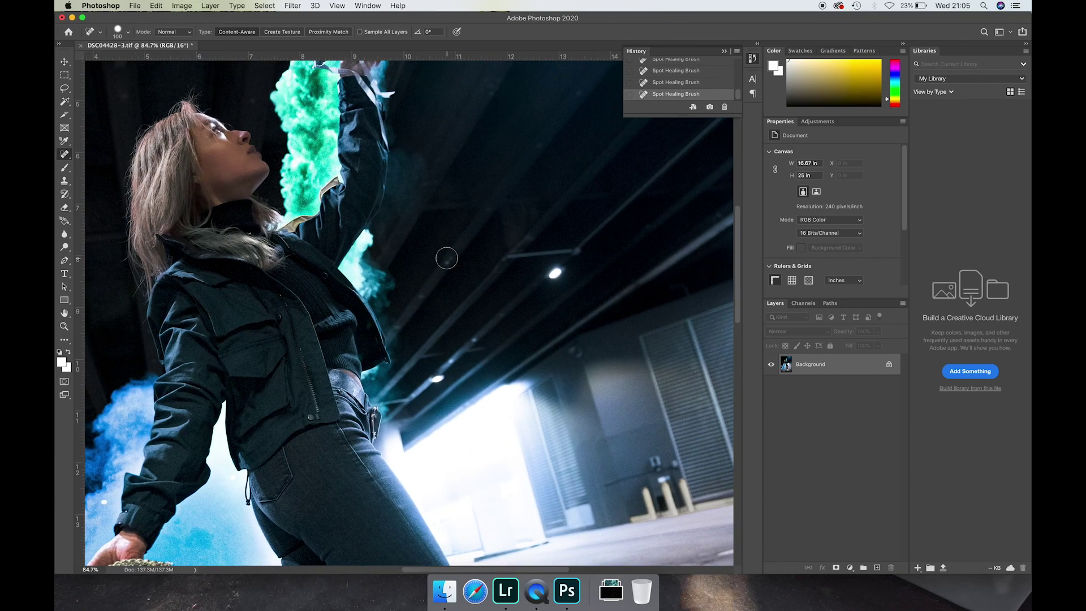
pyautogui.press('[')
pyautogui.click(447, 256)
pyautogui.click(430, 286)
pyautogui.click(472, 343)
pyautogui.moveTo(502, 313); pyautogui.dragTo(489, 327)
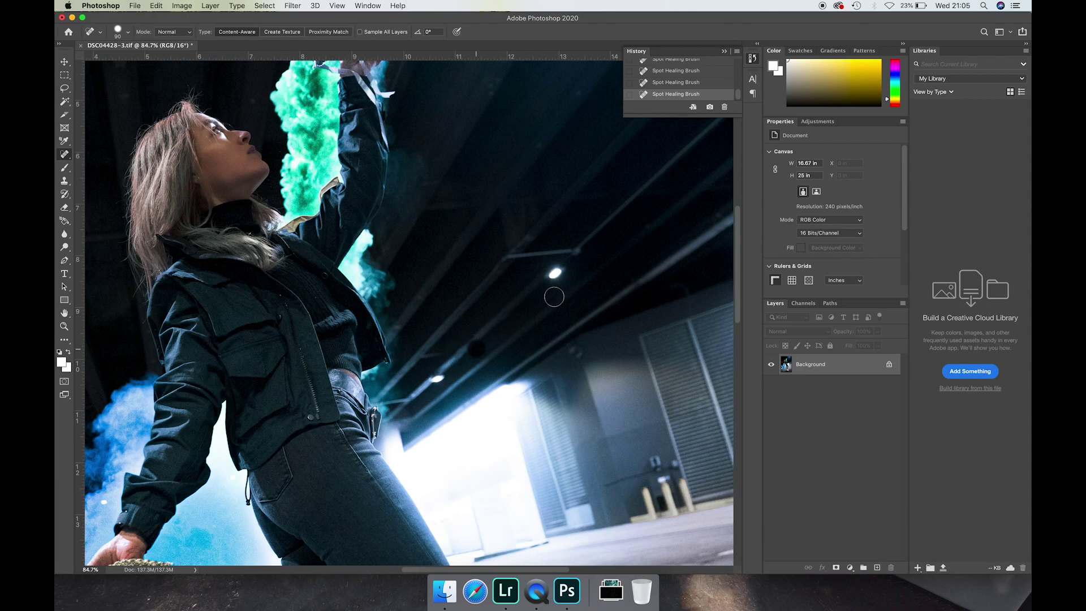
pyautogui.press(']')
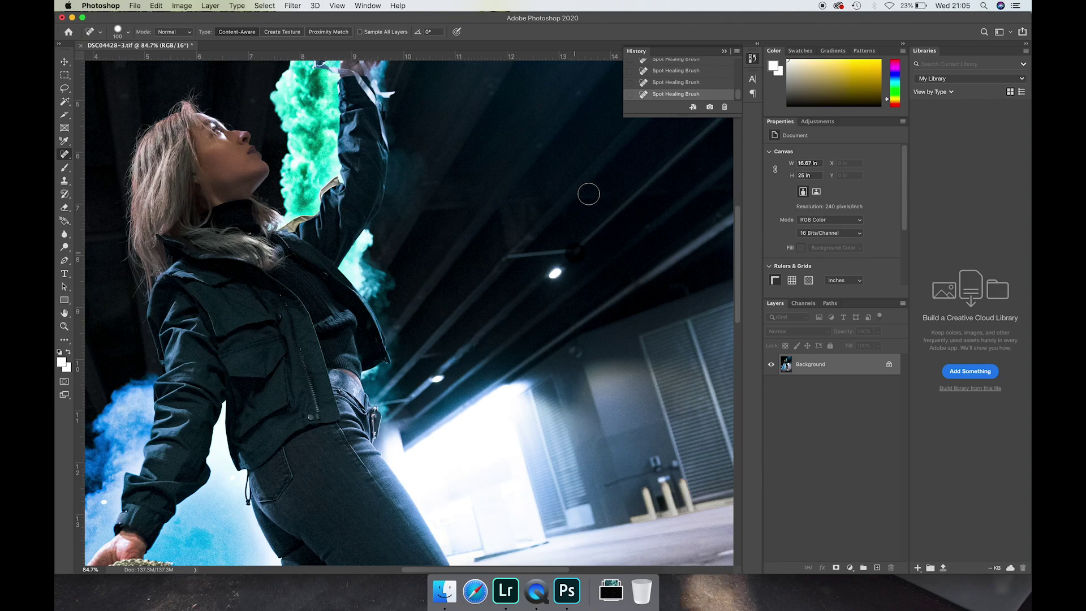
# Heal ceiling marks above the raised arm, plus specks at upper left, right, and the lit wall
pyautogui.moveTo(592, 175); pyautogui.dragTo(545, 261)
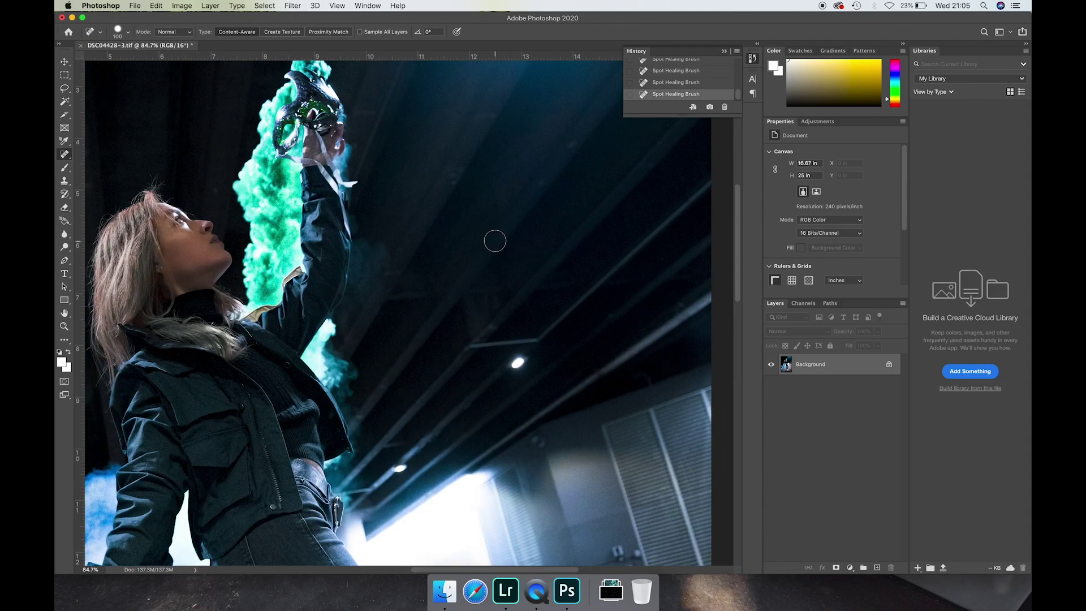
pyautogui.press('[')
pyautogui.click(542, 182)
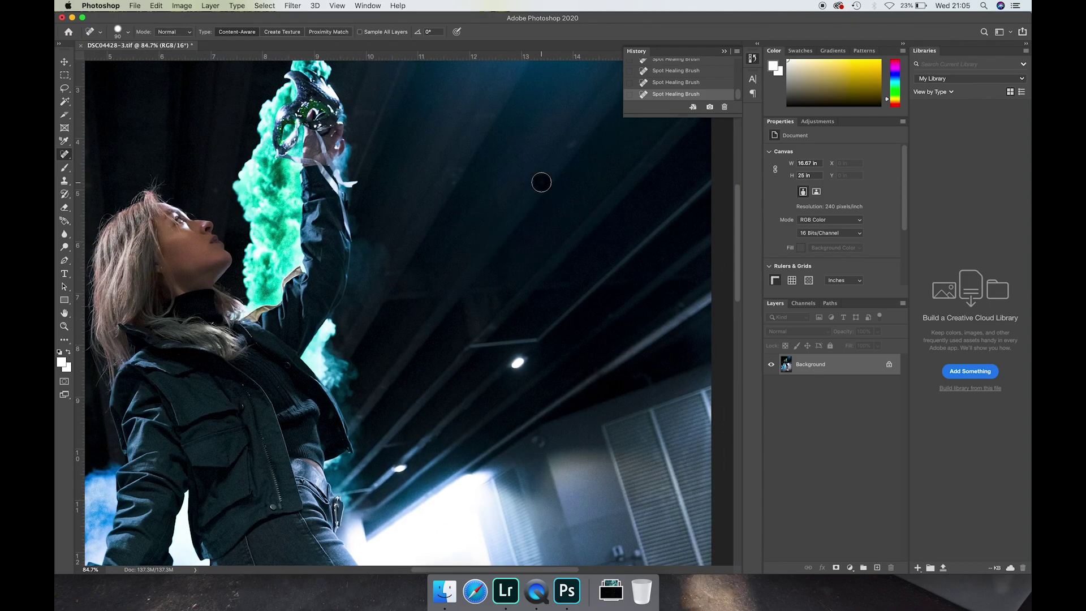
pyautogui.click(457, 172)
pyautogui.press(']')
pyautogui.click(456, 177)
pyautogui.click(488, 113)
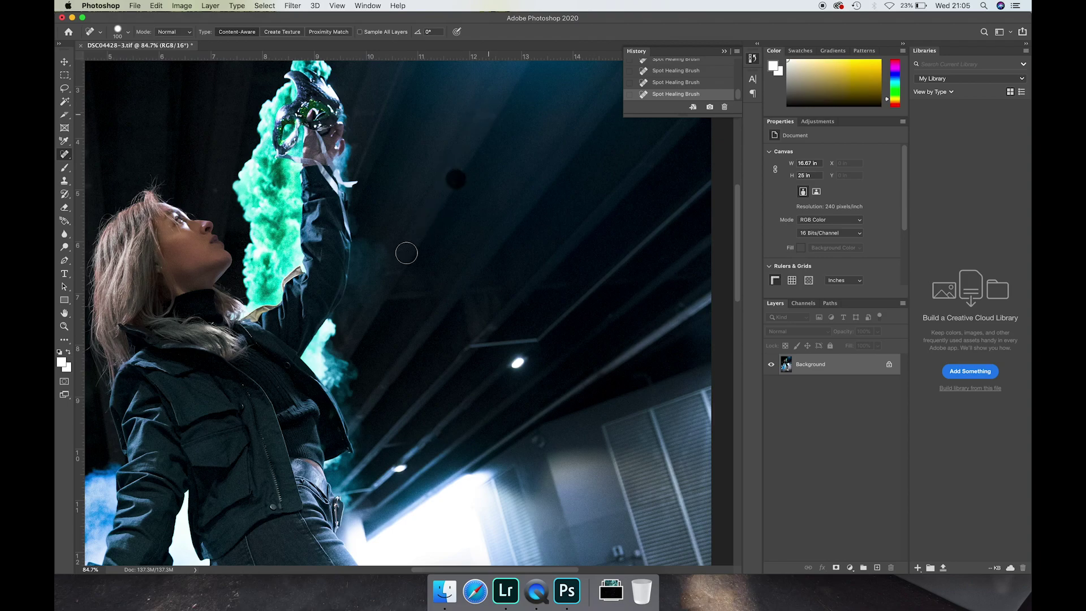
pyautogui.click(212, 185)
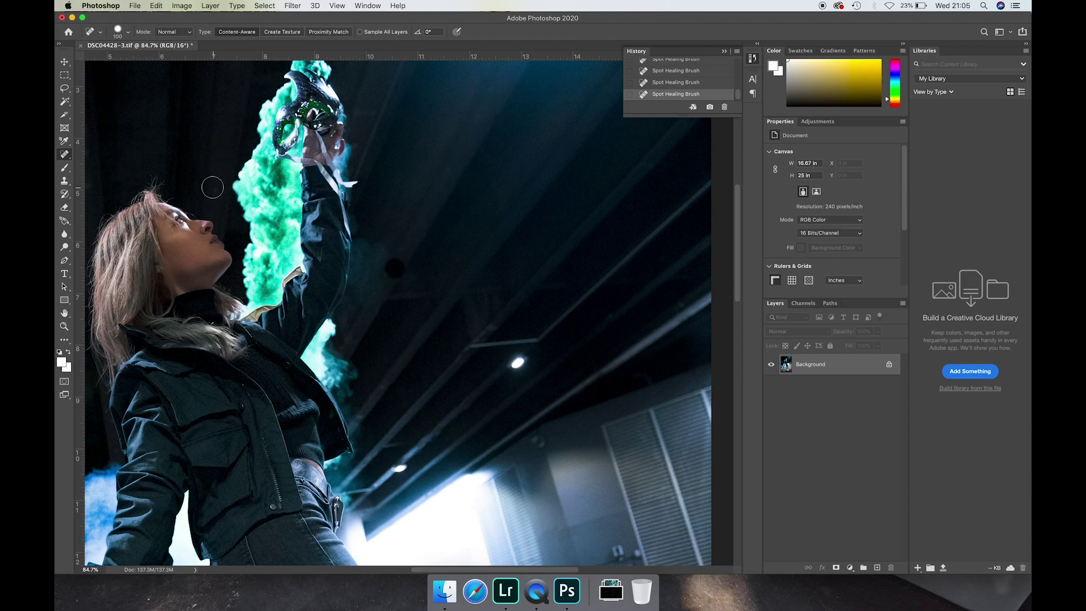
pyautogui.click(682, 306)
pyautogui.click(424, 445)
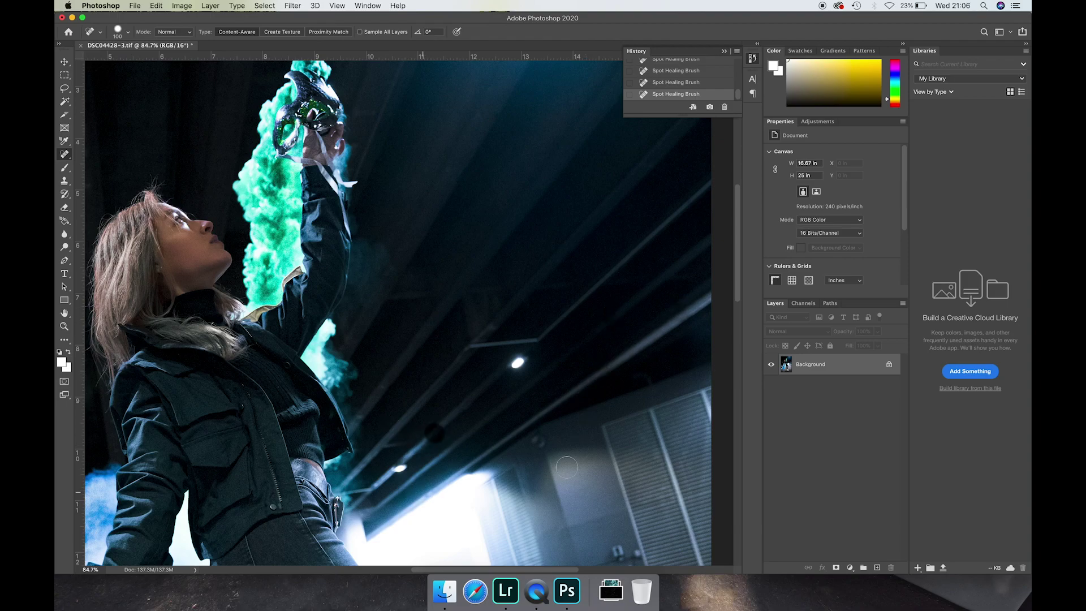
pyautogui.press(']')
pyautogui.click(541, 443)
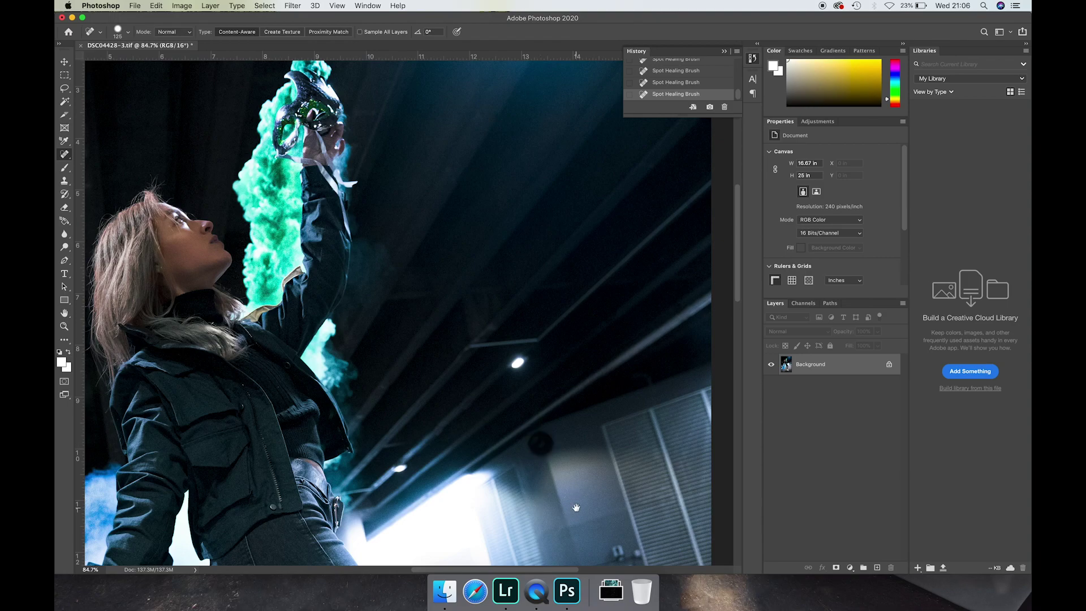
# Paint out the bollards and their bases by the right garage wall with a progressively smaller brush
pyautogui.moveTo(576, 508)
pyautogui.mouseDown()
pyautogui.moveTo(453, 339)
pyautogui.moveTo(528, 435)
pyautogui.moveTo(413, 322)
pyautogui.mouseUp()
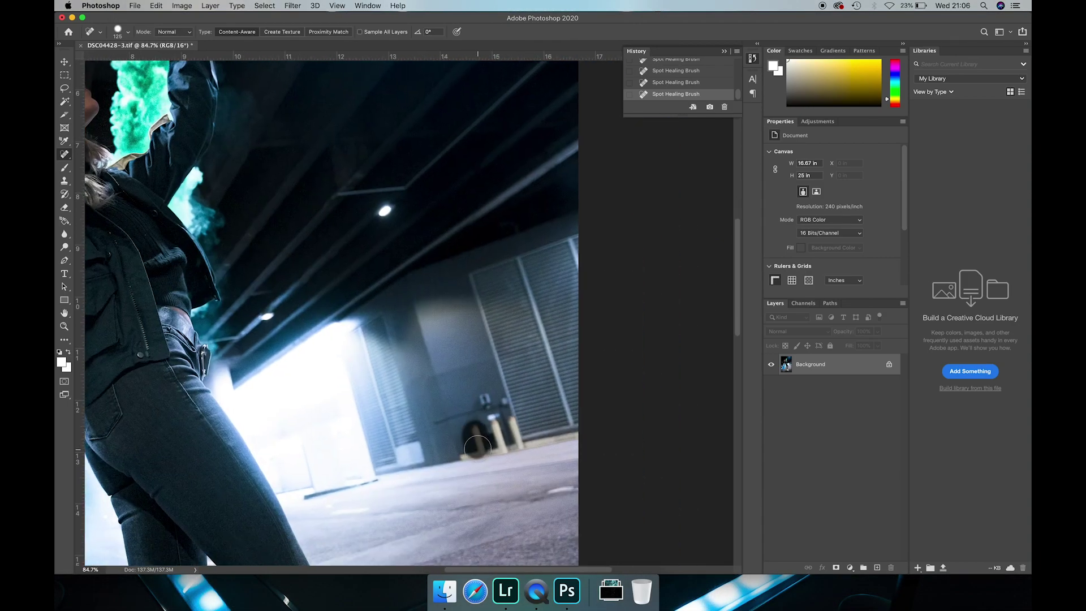
pyautogui.moveTo(477, 448)
pyautogui.mouseDown()
pyautogui.moveTo(512, 420)
pyautogui.moveTo(517, 447)
pyautogui.moveTo(476, 438)
pyautogui.moveTo(484, 453)
pyautogui.moveTo(491, 443)
pyautogui.mouseUp()
pyautogui.press('[')
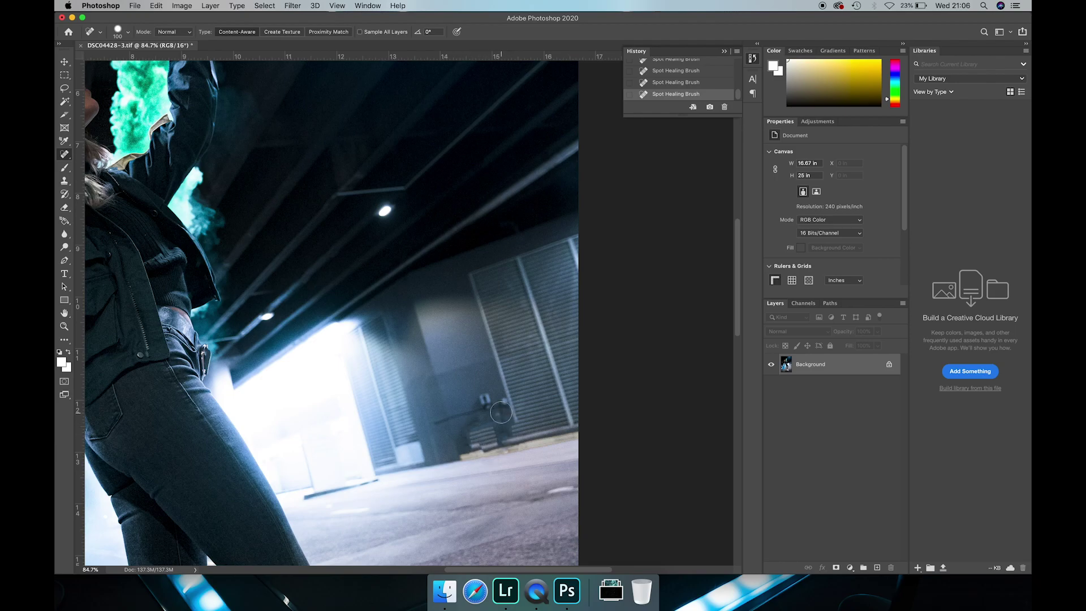
pyautogui.moveTo(501, 412)
pyautogui.mouseDown()
pyautogui.moveTo(503, 400)
pyautogui.moveTo(486, 399)
pyautogui.moveTo(489, 408)
pyautogui.mouseUp()
pyautogui.press('[')
pyautogui.press('[')
pyautogui.press('[')
pyautogui.moveTo(484, 411); pyautogui.dragTo(434, 422)
pyautogui.moveTo(502, 432)
pyautogui.mouseDown()
pyautogui.moveTo(474, 435)
pyautogui.moveTo(518, 439)
pyautogui.moveTo(495, 431)
pyautogui.mouseUp()
pyautogui.press(']')
pyautogui.press(']')
pyautogui.press(']')
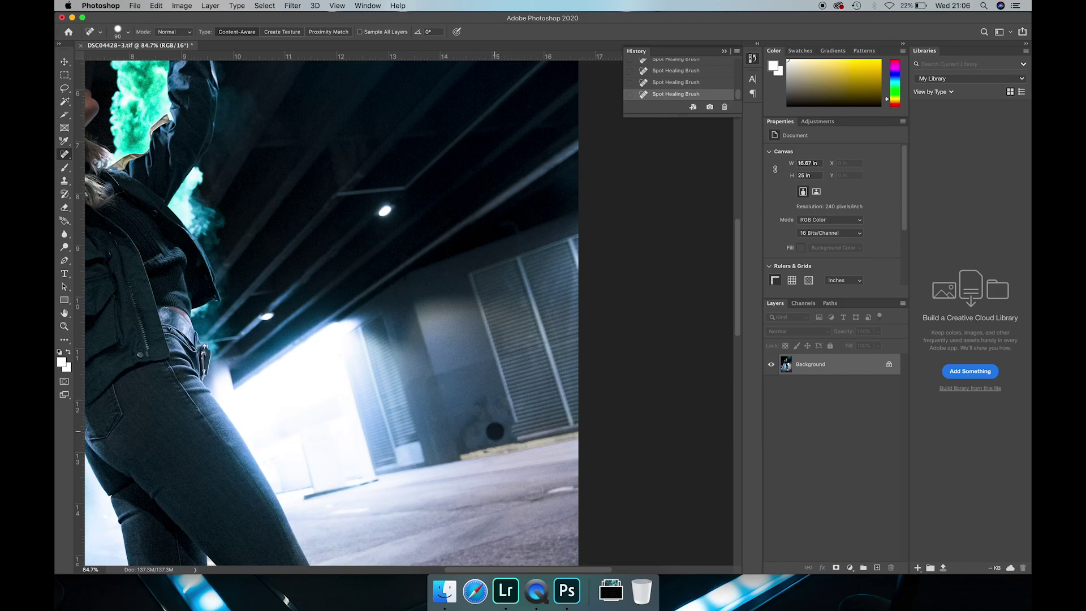
pyautogui.press(']')
# Heal the floor edge where the bollards stood and the marks on the floor near the wall
pyautogui.moveTo(535, 494)
pyautogui.mouseDown()
pyautogui.moveTo(572, 484)
pyautogui.moveTo(535, 486)
pyautogui.mouseUp()
pyautogui.scroll(-4, 340, 427)
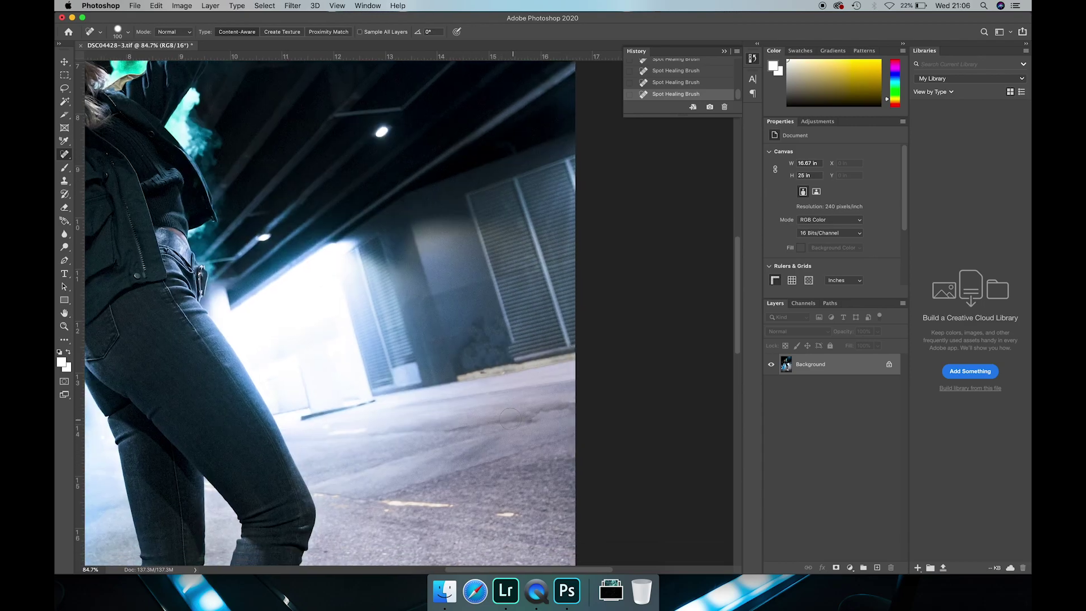
pyautogui.press('[')
pyautogui.moveTo(331, 431); pyautogui.dragTo(365, 432)
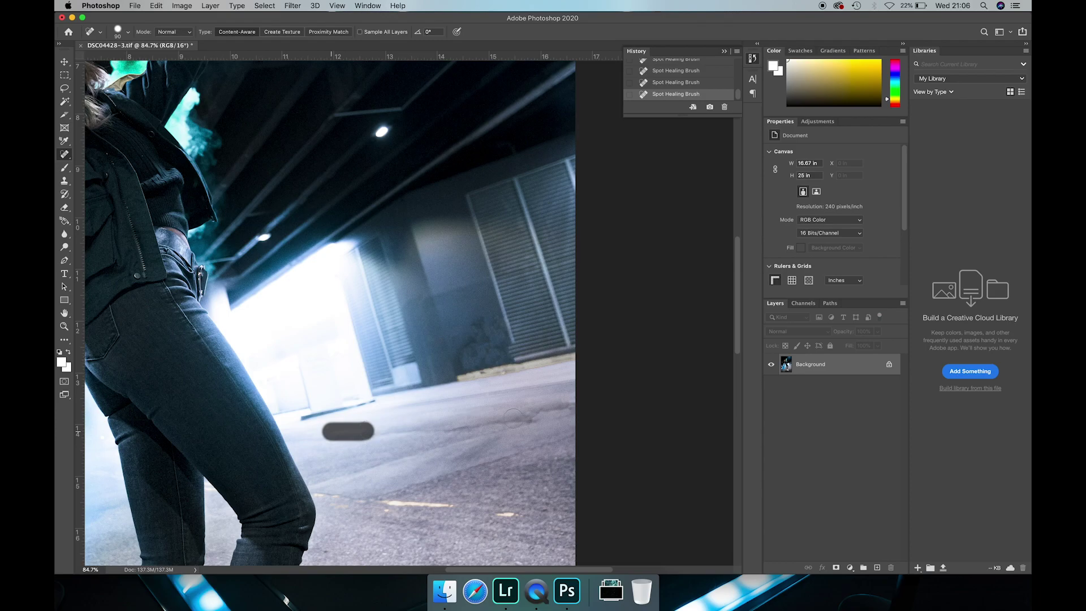
pyautogui.moveTo(503, 418); pyautogui.dragTo(559, 408)
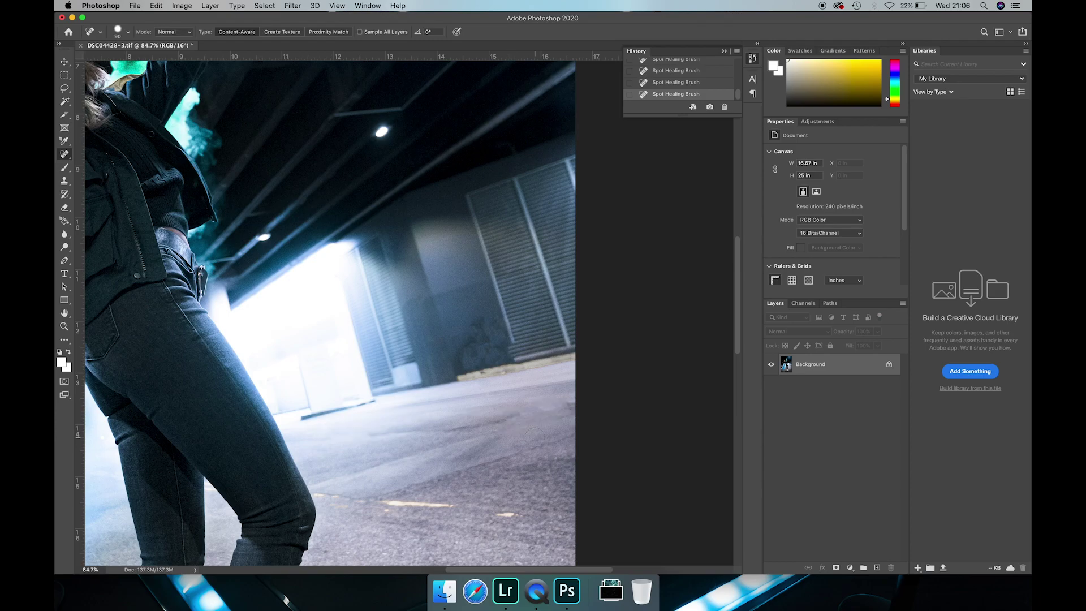
pyautogui.click(572, 408)
# Heal the mark on the asphalt near the woman's sneakers with a slightly larger brush
pyautogui.moveTo(397, 492)
pyautogui.mouseDown()
pyautogui.moveTo(397, 422)
pyautogui.moveTo(510, 443)
pyautogui.mouseUp()
pyautogui.press(']')
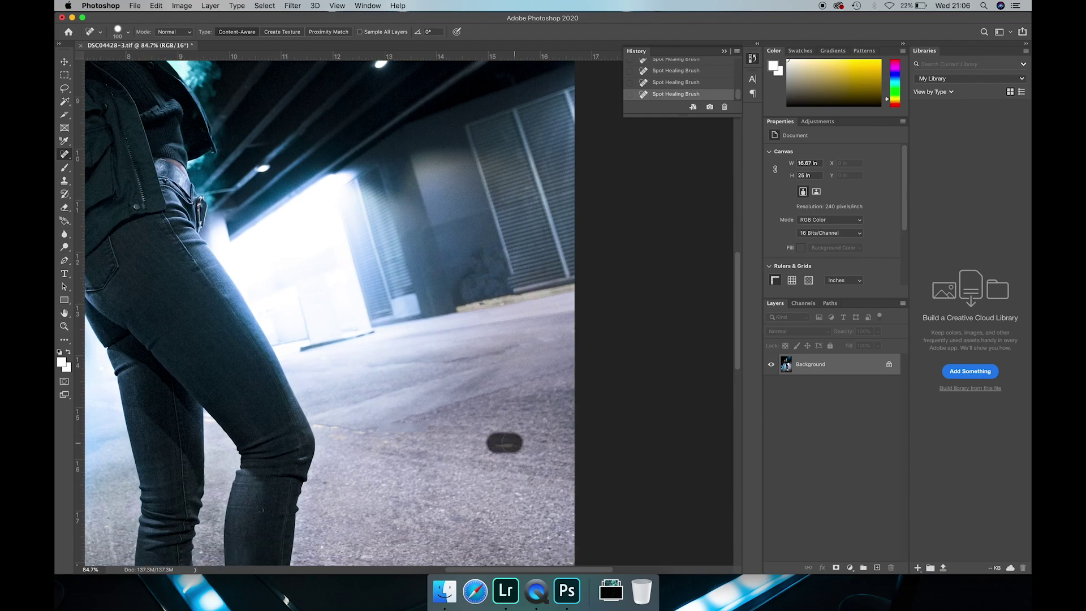
pyautogui.scroll(-10, 461, 475)
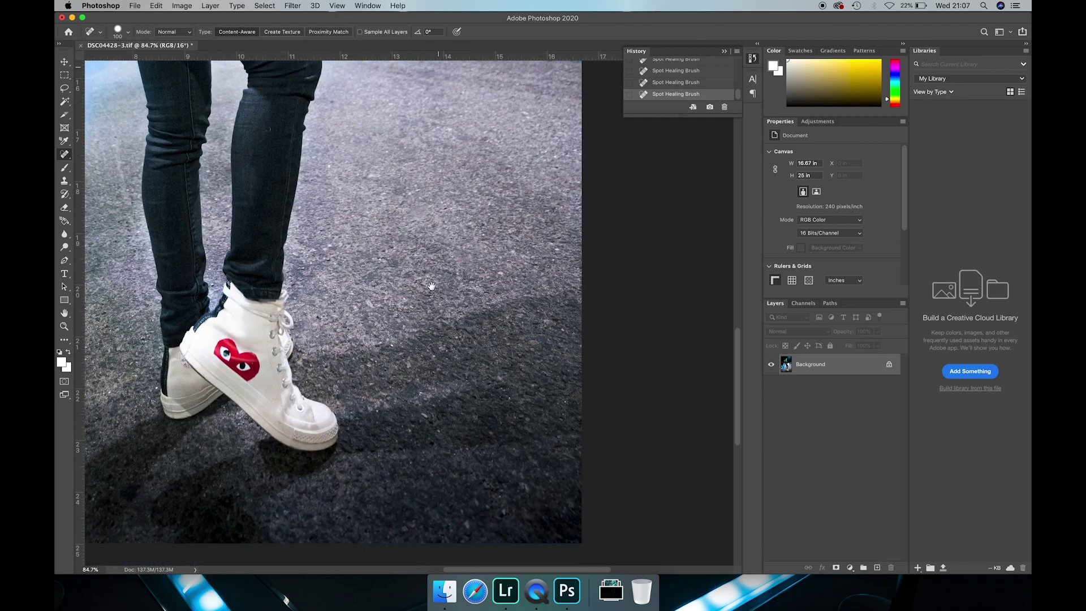
pyautogui.hscroll(-2, 486, 278)
pyautogui.scroll(-1, 486, 278)
pyautogui.press(']')
pyautogui.press(']')
pyautogui.click(533, 454)
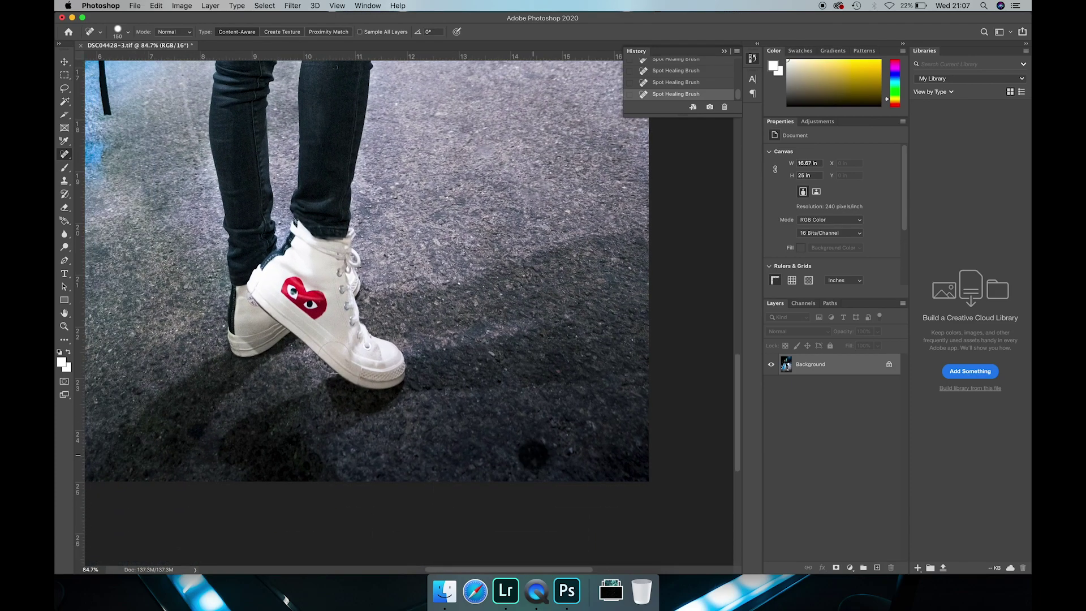
# Heal the white specks in the background and blue smoke around the mask with a brush shrunk to 80
pyautogui.hscroll(-6, 392, 321)
pyautogui.scroll(2, 393, 320)
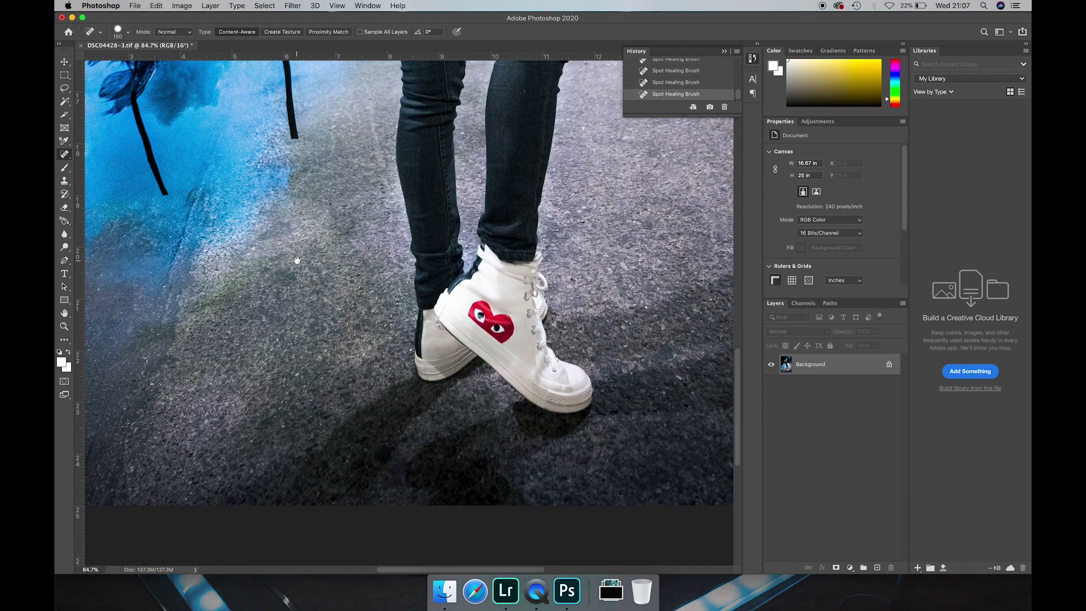
pyautogui.hscroll(-8, 393, 320)
pyautogui.scroll(3, 393, 320)
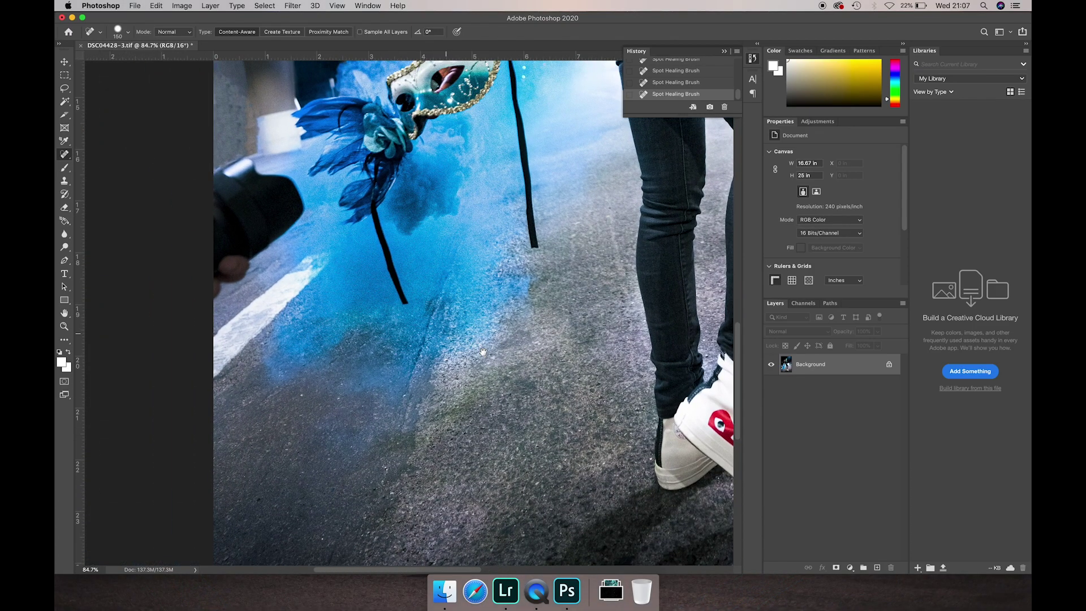
pyautogui.hscroll(3, 466, 331)
pyautogui.scroll(3, 467, 331)
pyautogui.press('[')
pyautogui.press('[')
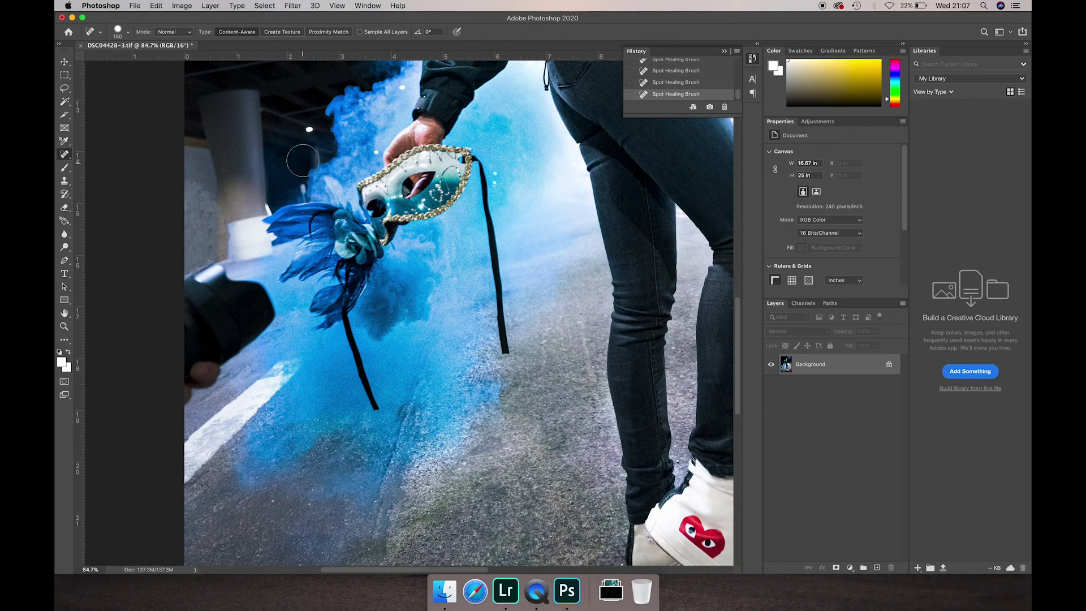
pyautogui.click(309, 129)
pyautogui.press('[')
pyautogui.press('[')
pyautogui.click(373, 151)
pyautogui.click(401, 86)
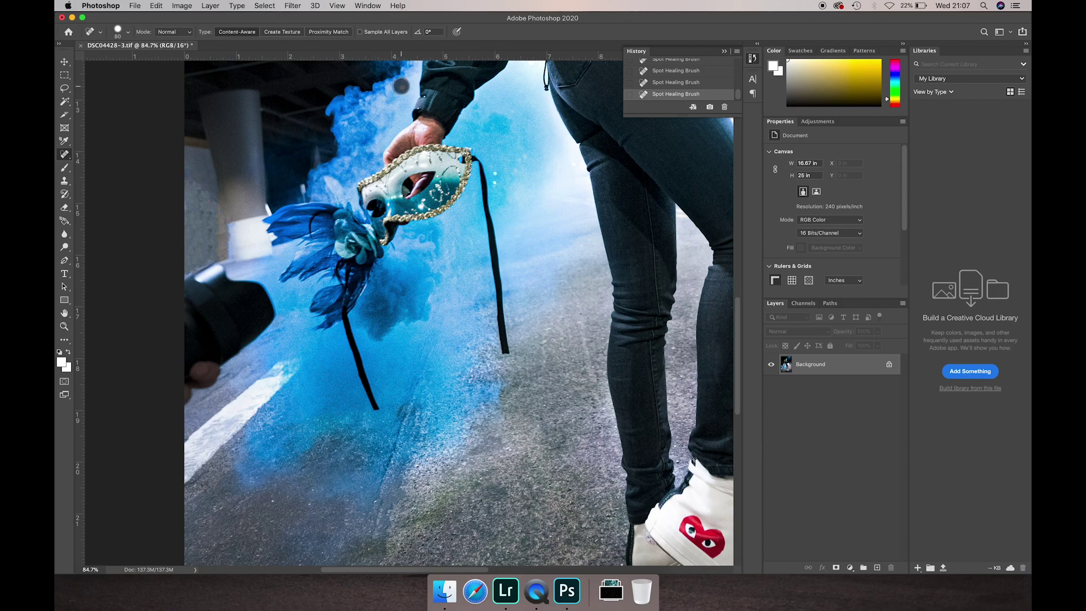
pyautogui.click(496, 173)
pyautogui.click(499, 187)
pyautogui.click(518, 173)
pyautogui.click(572, 167)
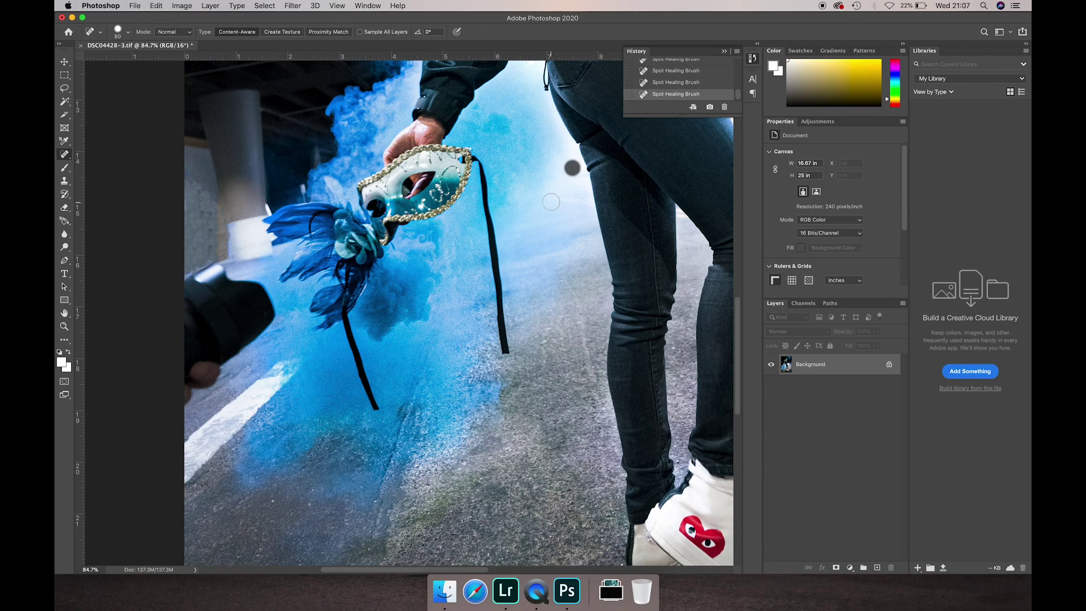
pyautogui.scroll(-5, 551, 202)
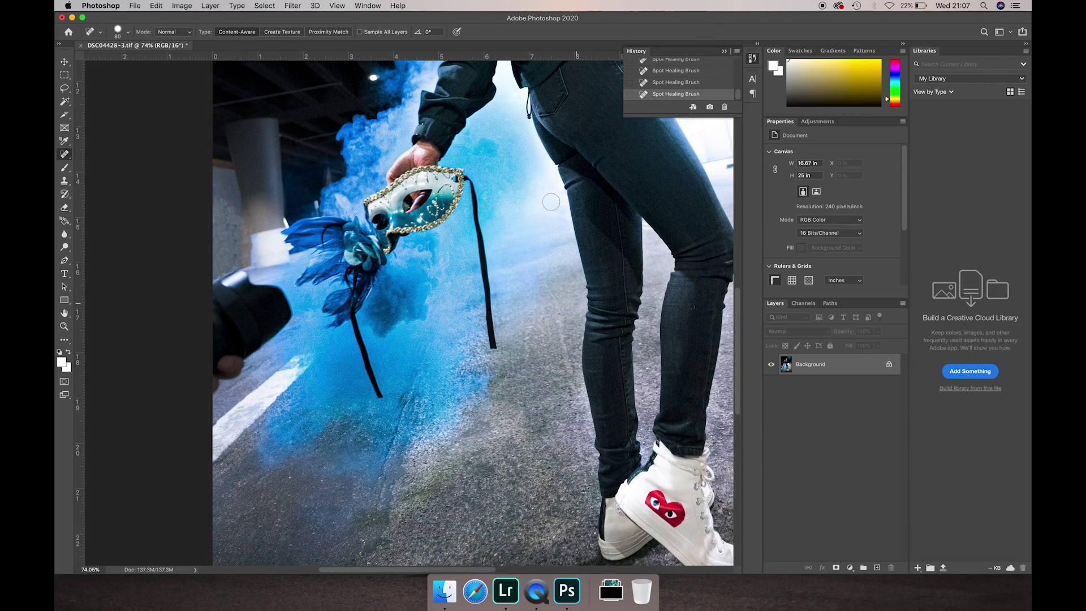
pyautogui.scroll(-3, 551, 202)
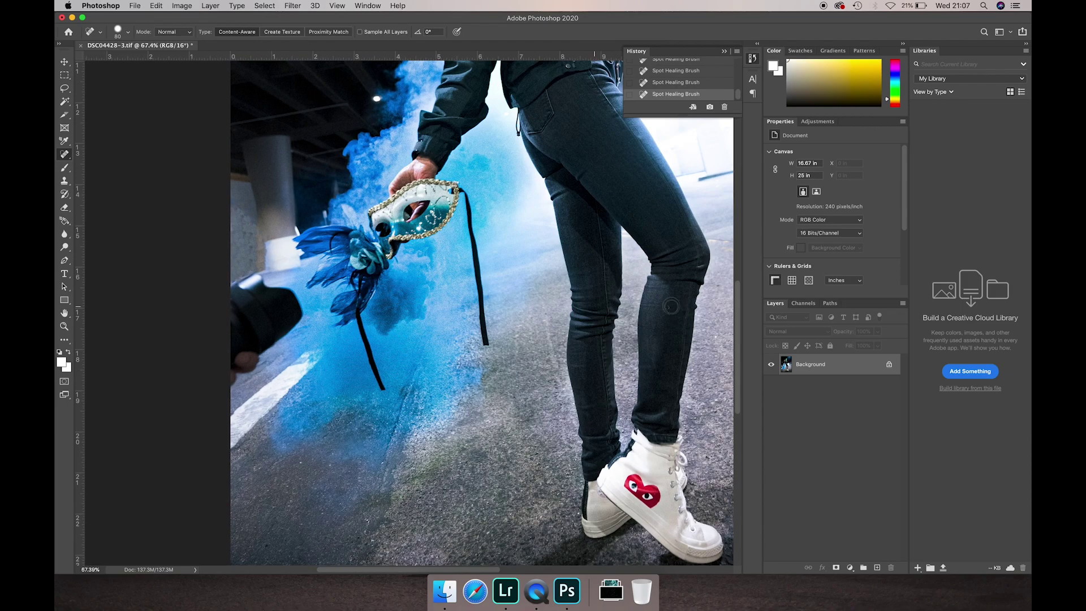
# Zoom in on the upper photo and compare the previous healing before and after
pyautogui.moveTo(668, 149); pyautogui.dragTo(527, 274)
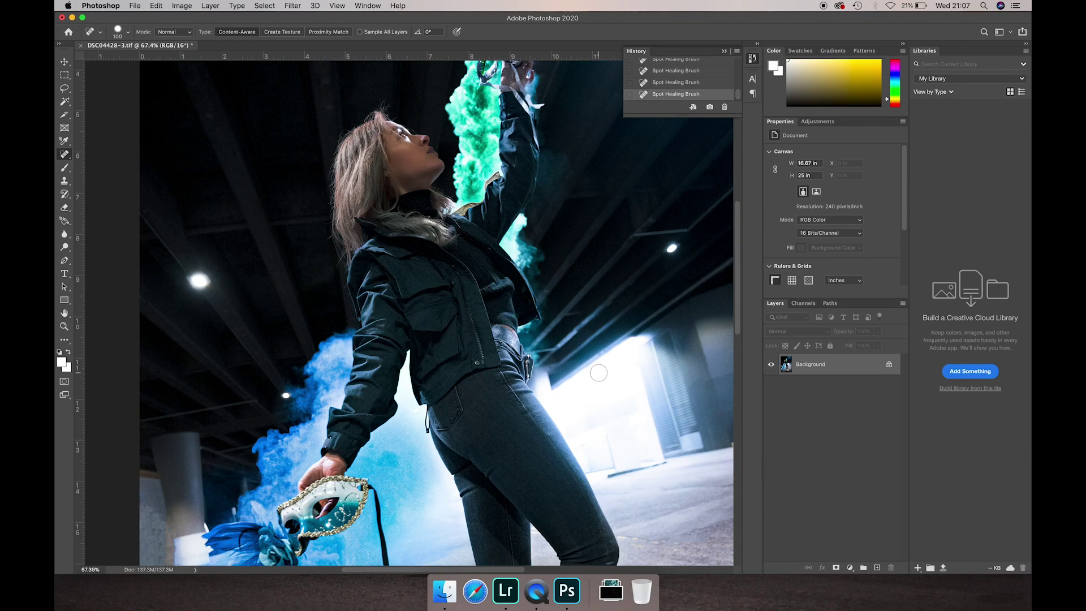
pyautogui.press('super+z')
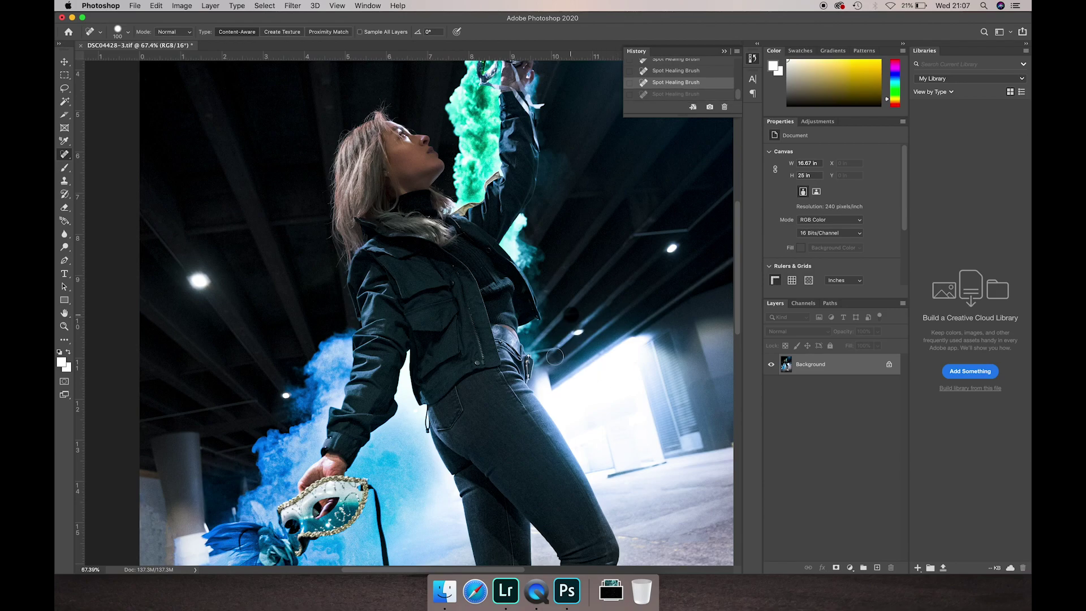
pyautogui.press('super+shift+z')
pyautogui.scroll(5, 439, 323)
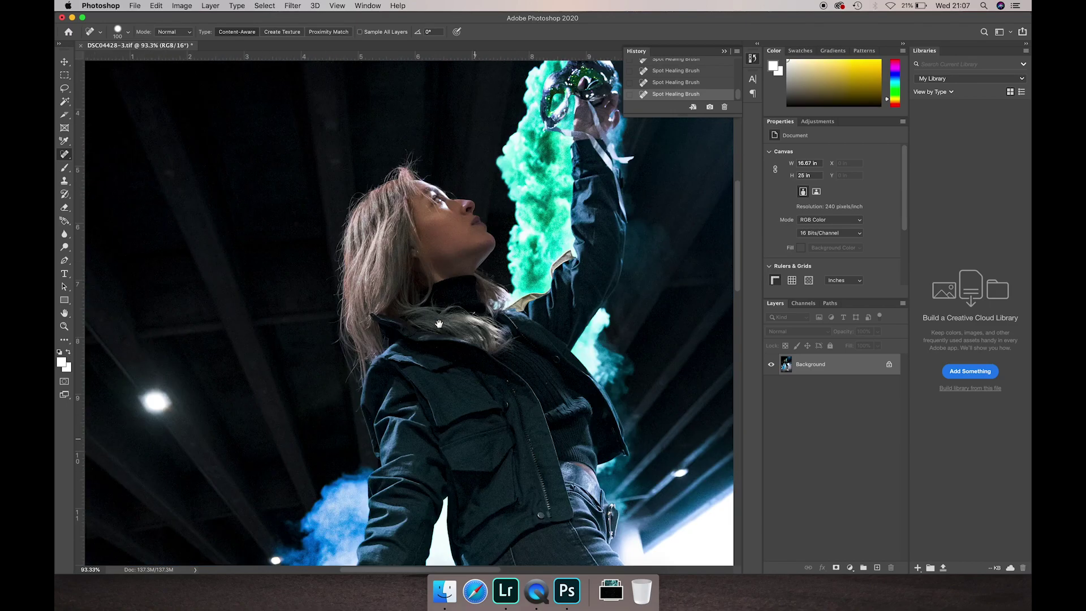
pyautogui.moveTo(439, 324); pyautogui.dragTo(439, 334)
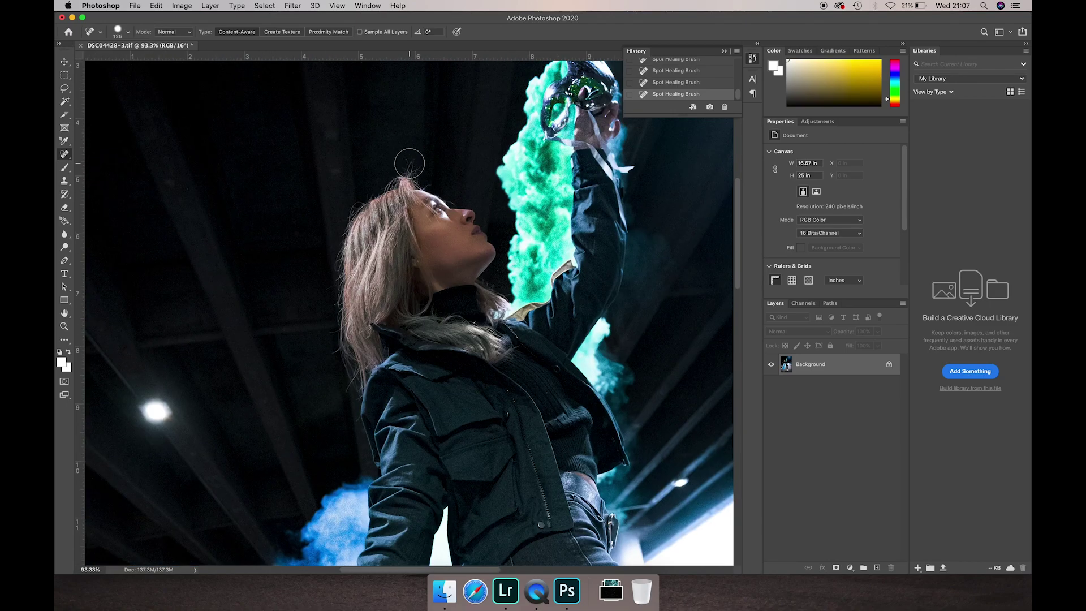
# Heal a light spot on top of the woman's head and compare the result
pyautogui.press(']')
pyautogui.press('[')
pyautogui.press('[')
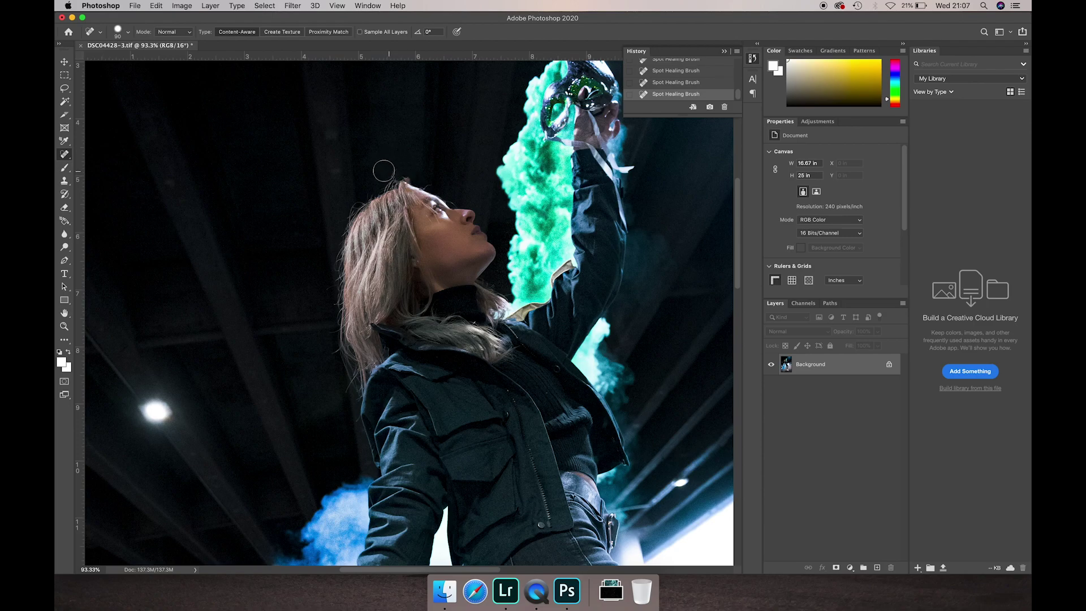
pyautogui.moveTo(384, 170); pyautogui.dragTo(403, 172)
pyautogui.press('super+z')
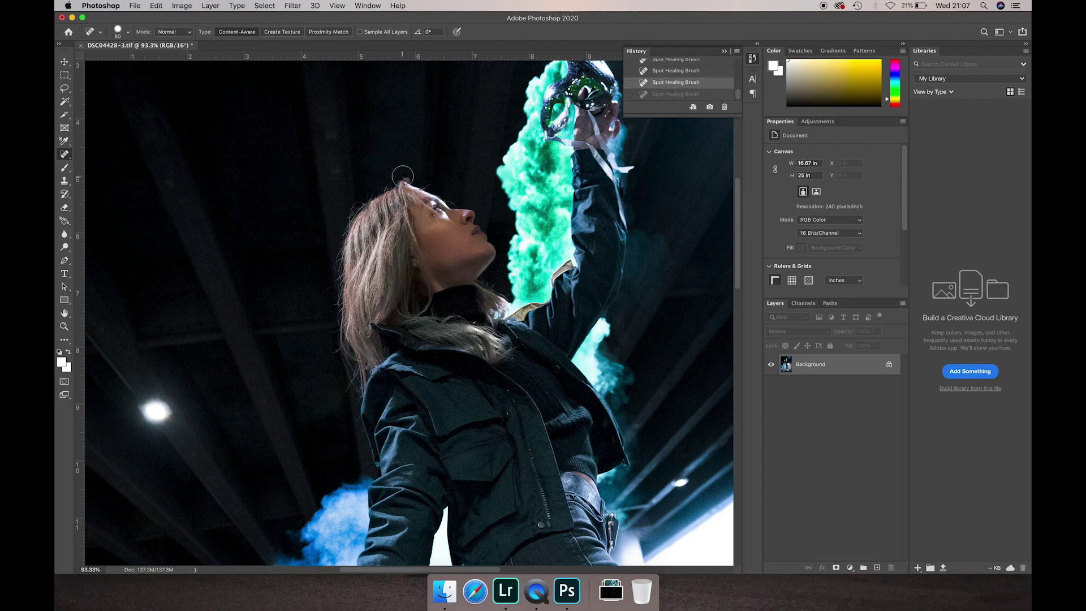
pyautogui.press('super+shift+z')
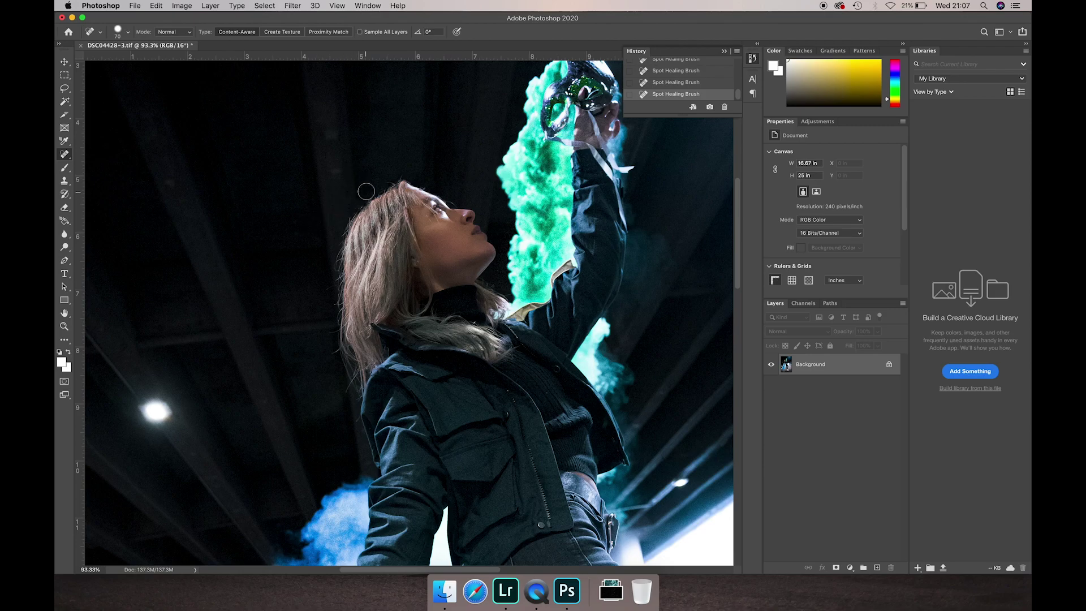
# Heal the spots along her hair edge and the faint light spots in the dark ceiling
pyautogui.click(339, 246)
pyautogui.press('[')
pyautogui.moveTo(340, 247); pyautogui.dragTo(340, 282)
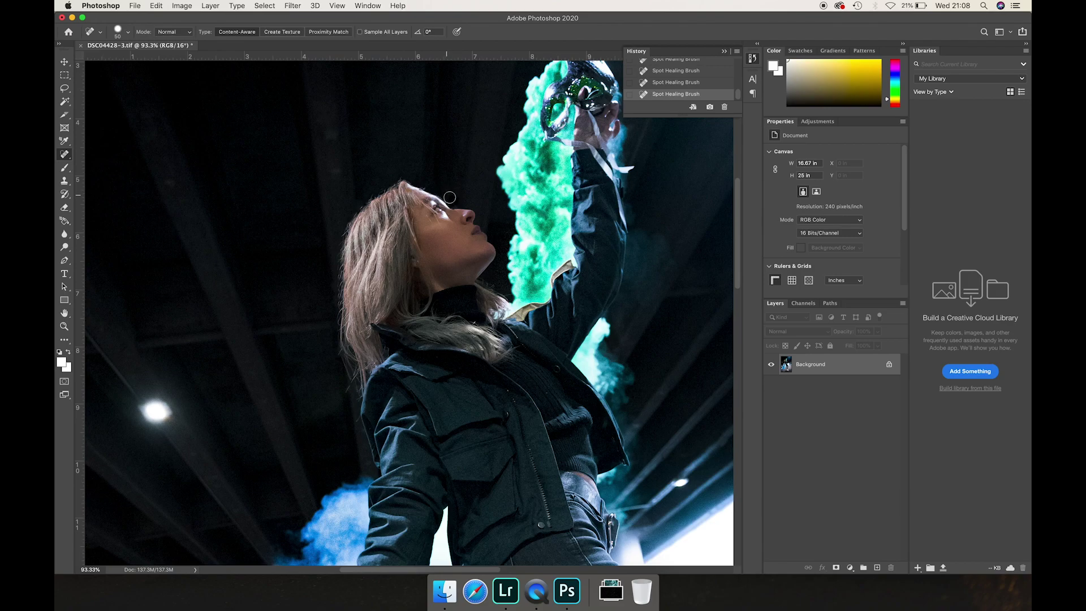
pyautogui.click(330, 131)
pyautogui.click(170, 180)
pyautogui.scroll(-5, 339, 259)
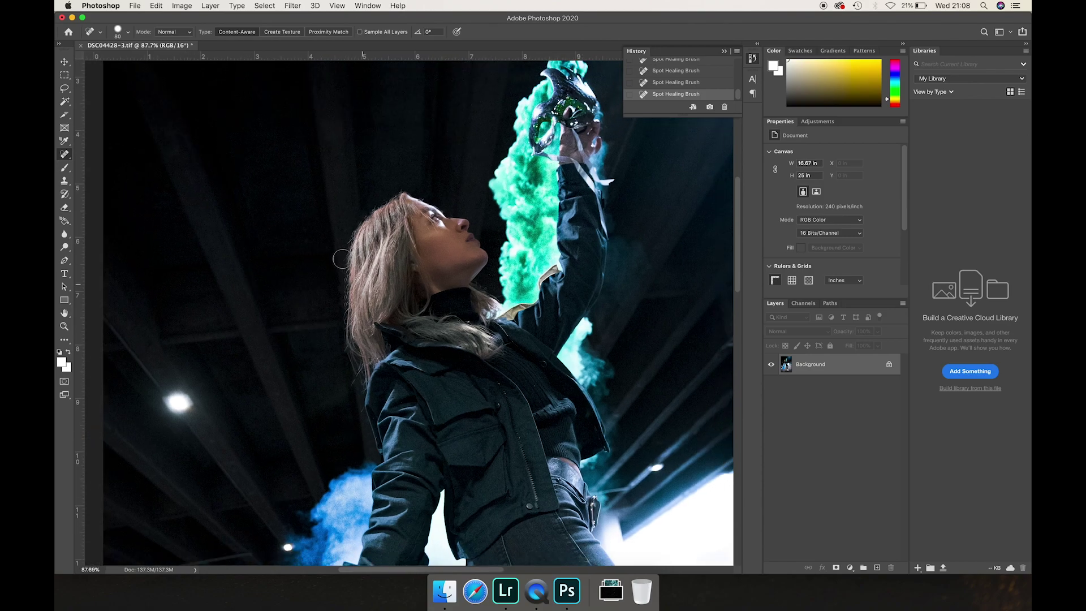
# Zoom out, then heal the lower-right corner blotch, a road mark and a road streak
pyautogui.scroll(-8, 342, 259)
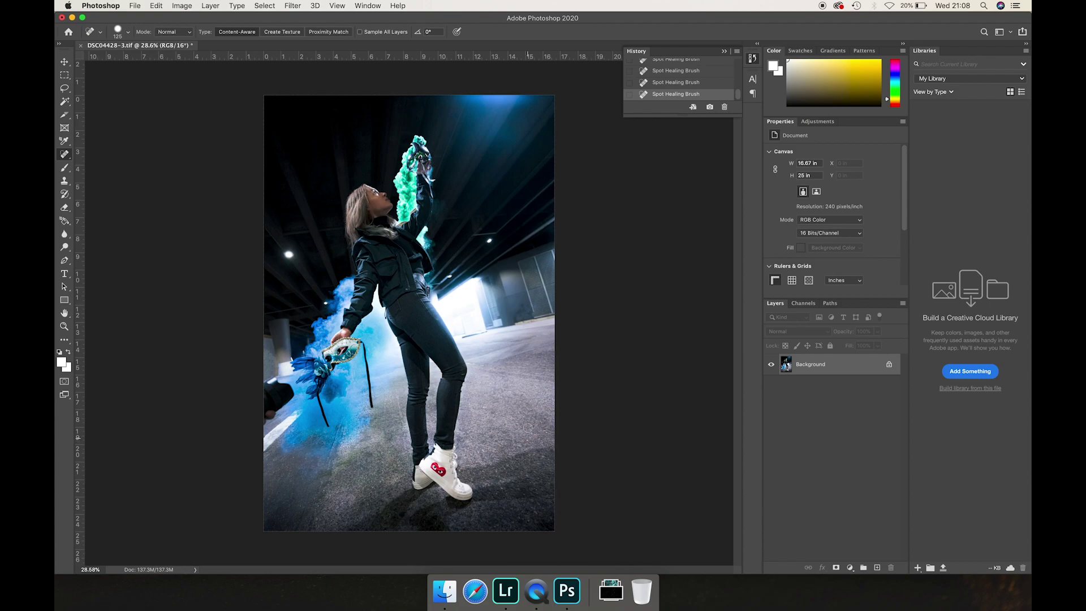
pyautogui.click(544, 522)
pyautogui.click(545, 517)
pyautogui.click(402, 515)
pyautogui.moveTo(467, 337); pyautogui.dragTo(479, 335)
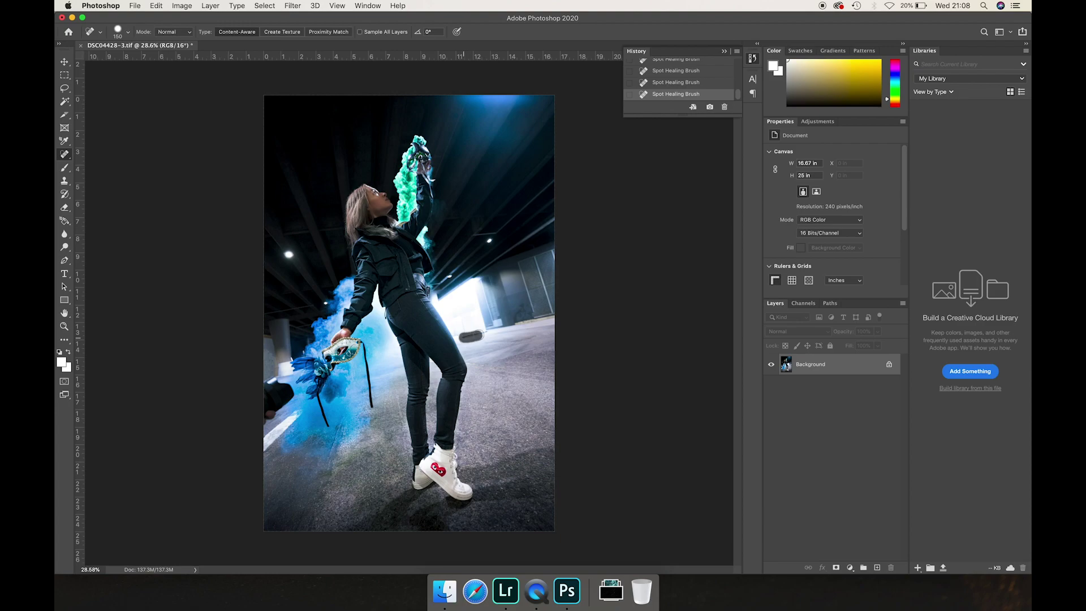